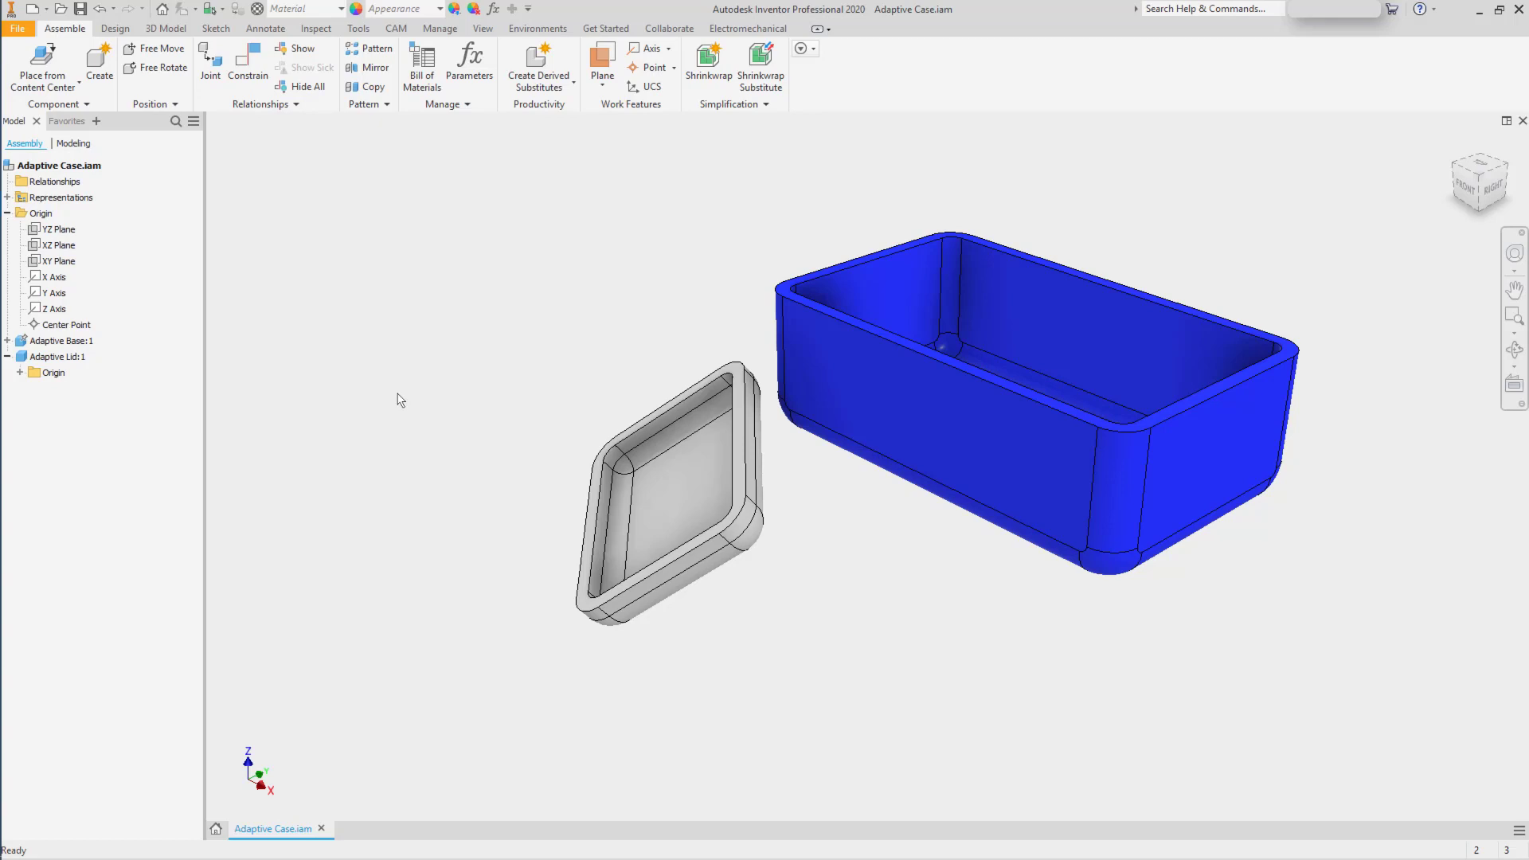
Create an in-place component named Gasket, anchored on the base's top rim face.
{"action": "left_click", "coordinate": [96, 58]}
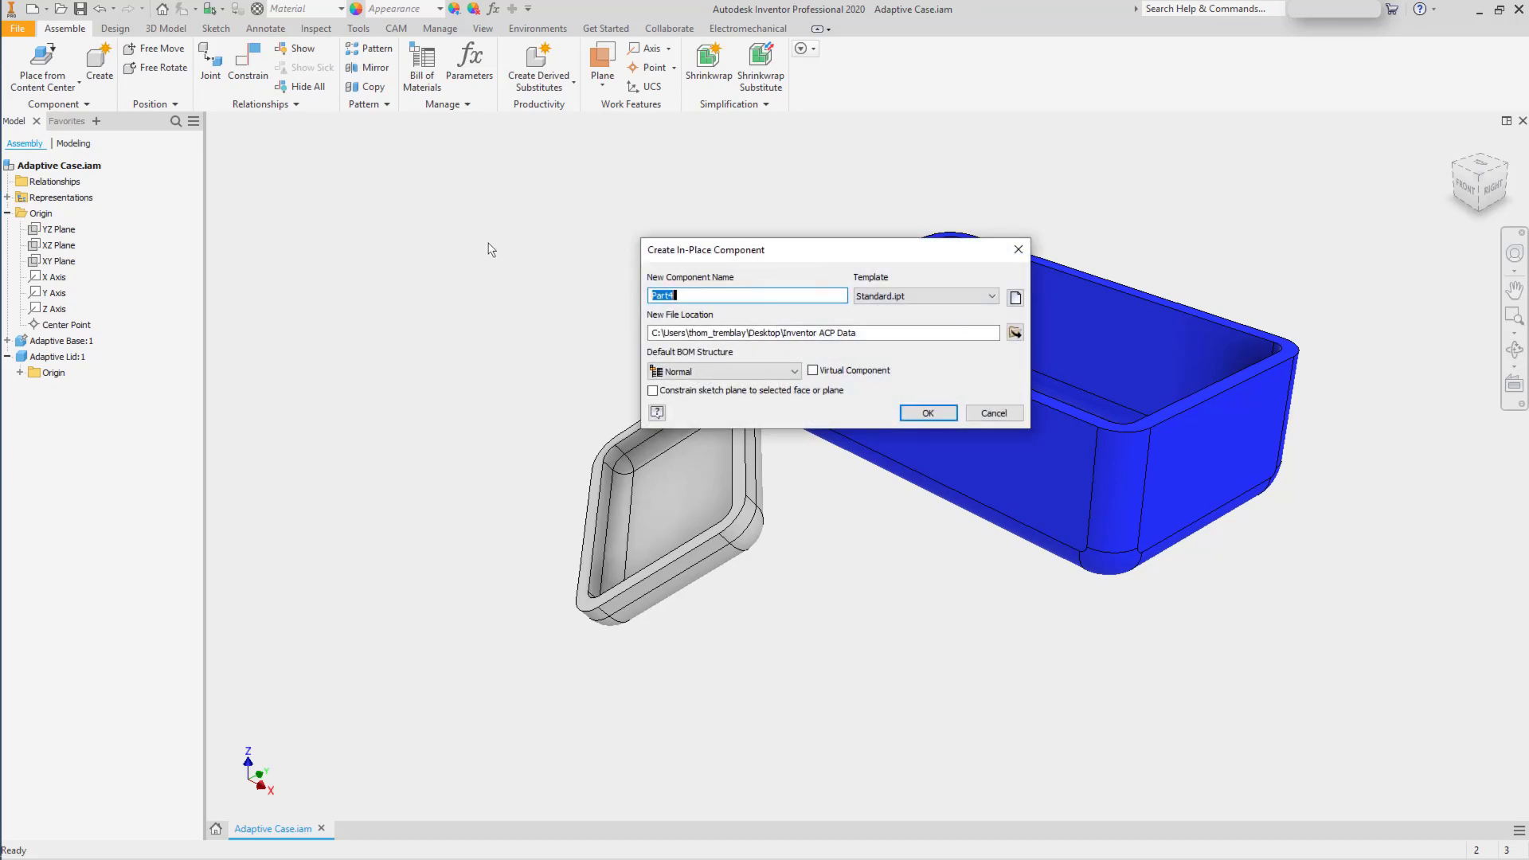
{"action": "type", "text": "Gasket"}
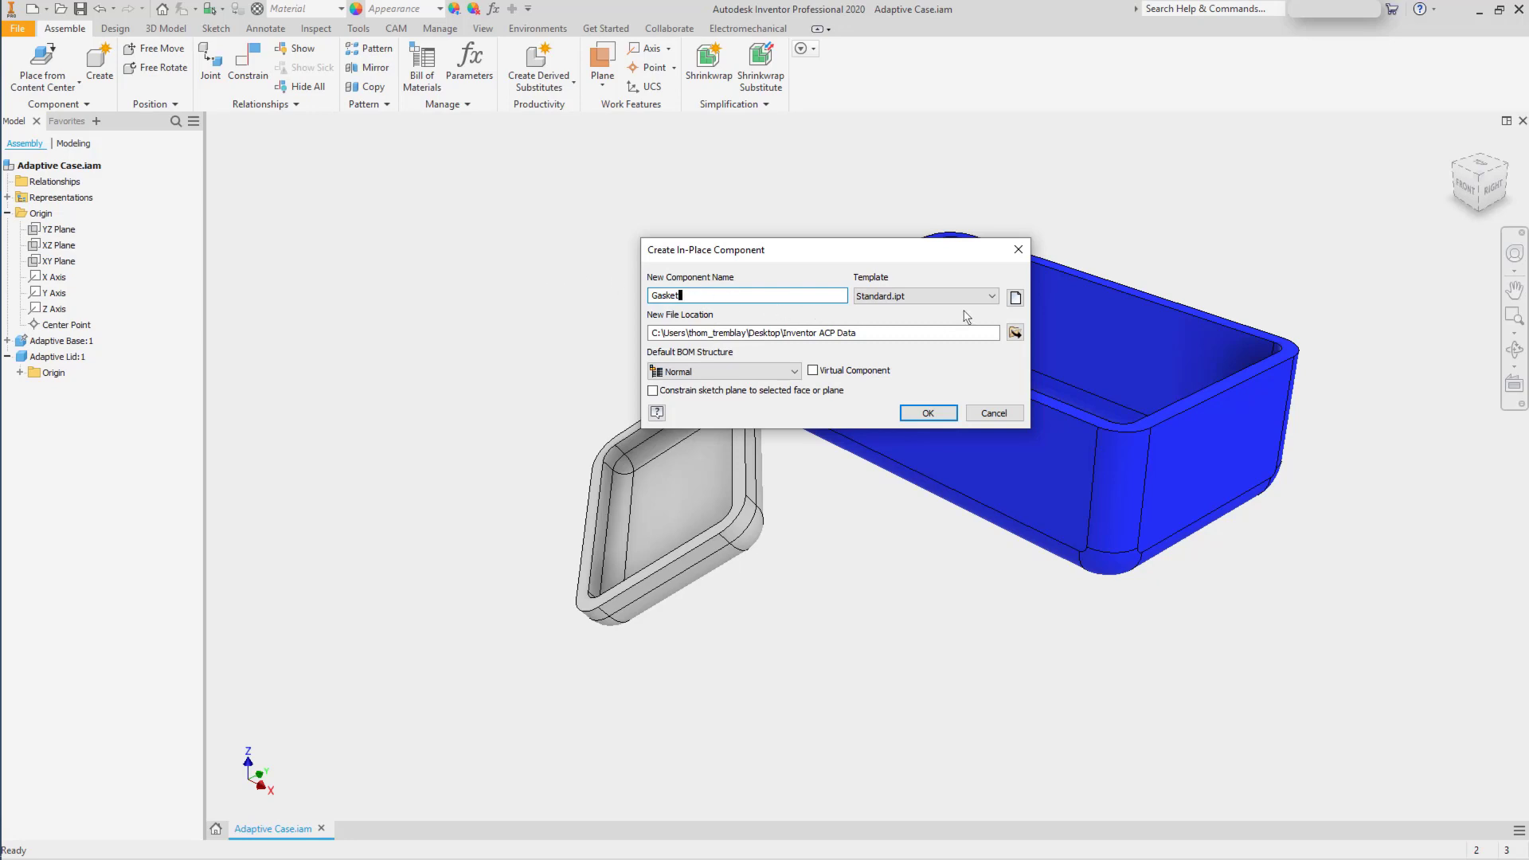
{"action": "left_click", "coordinate": [928, 412]}
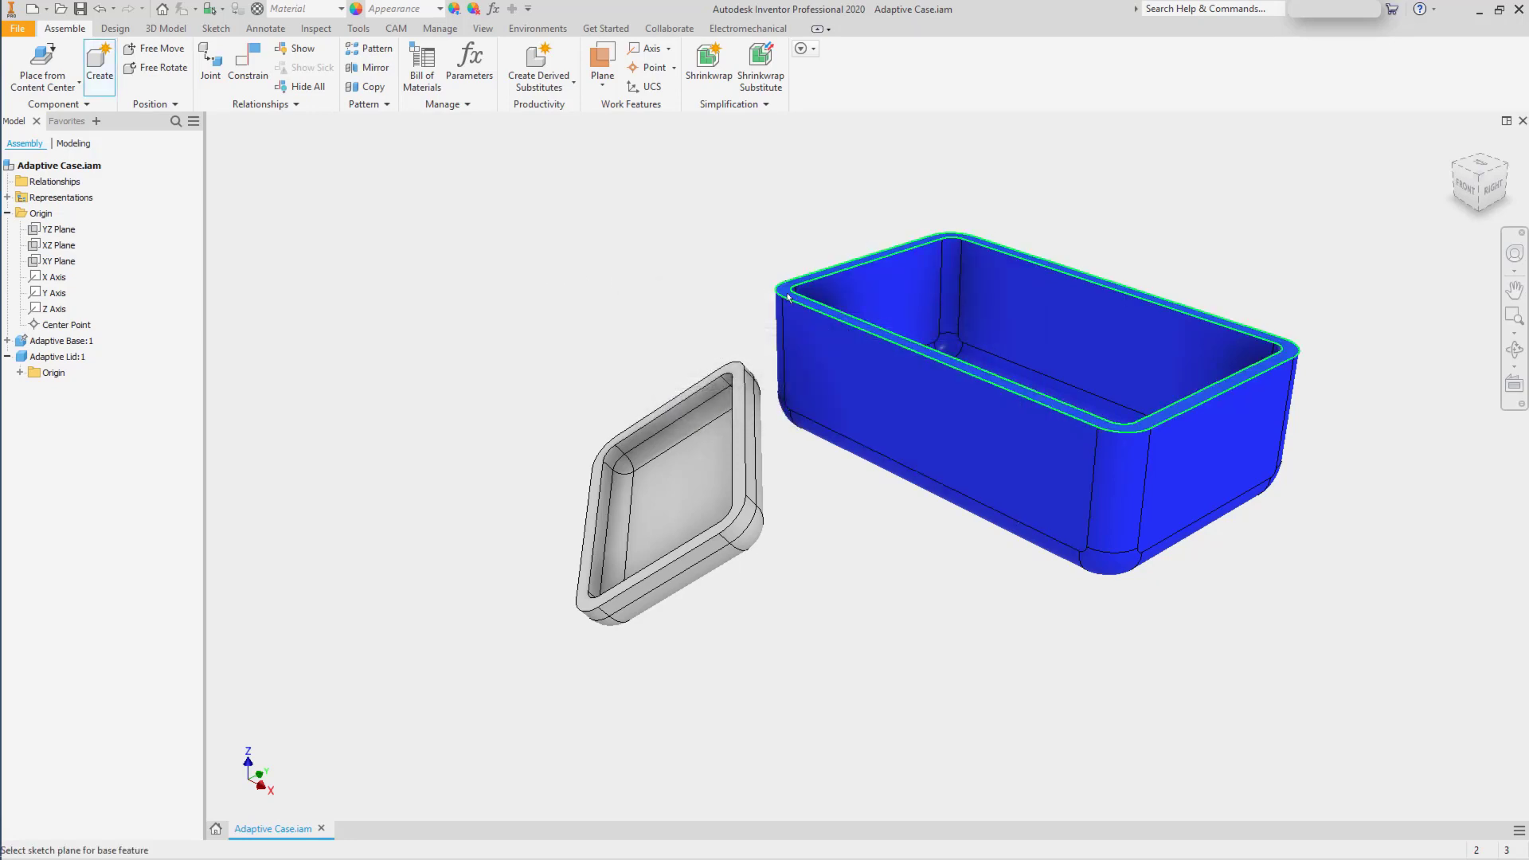
{"action": "left_click", "coordinate": [761, 246]}
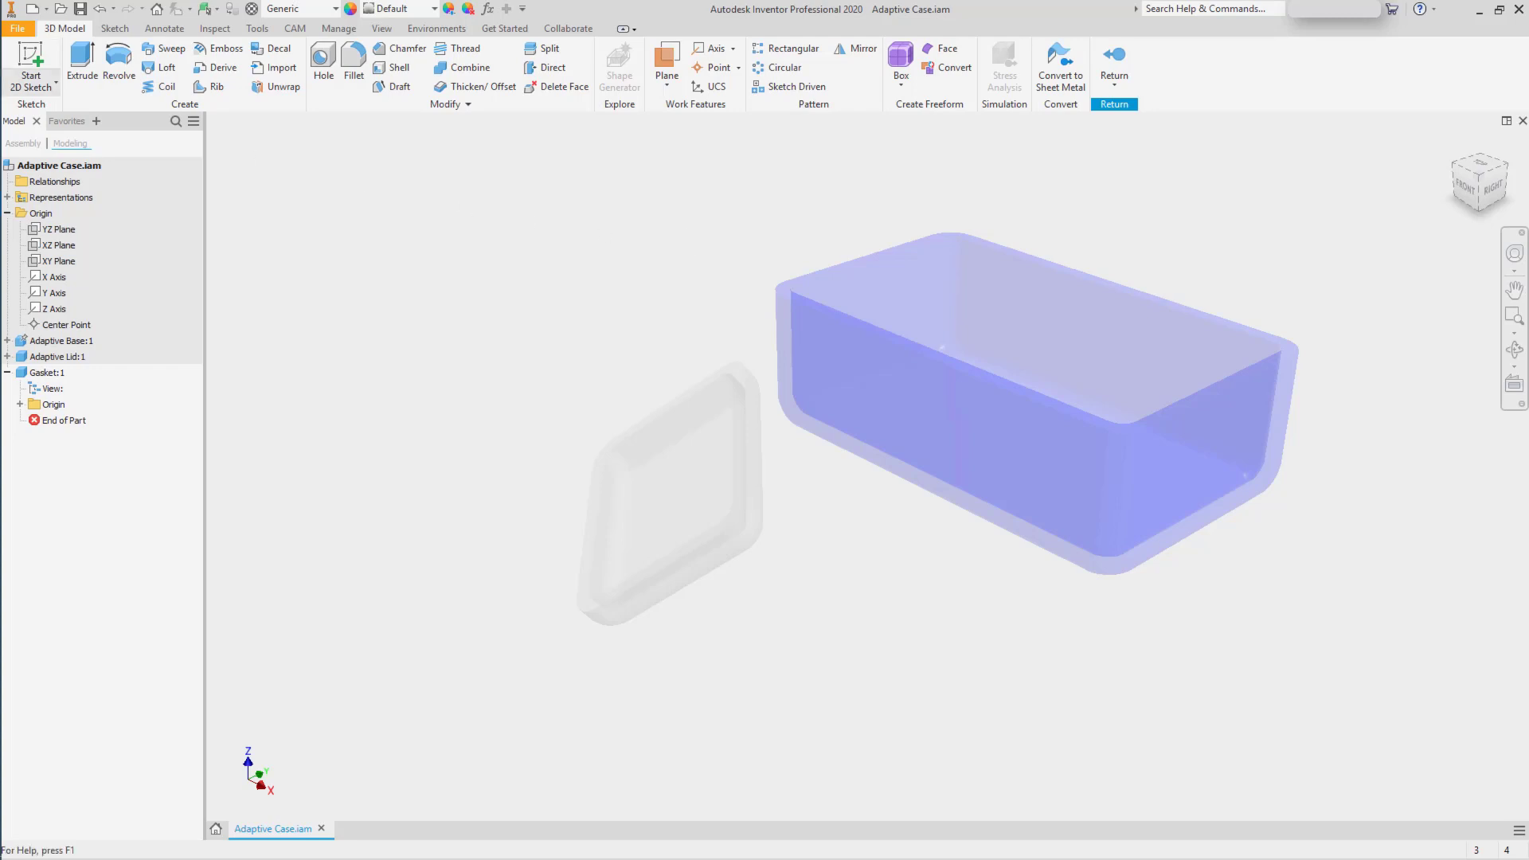
Sketch on the base's top rim face and project the rim's edge loops into it.
{"action": "left_click", "coordinate": [34, 54]}
{"action": "middle_click_drag", "start_coordinate": [225, 126], "coordinate": [672, 246], "text": "shift"}
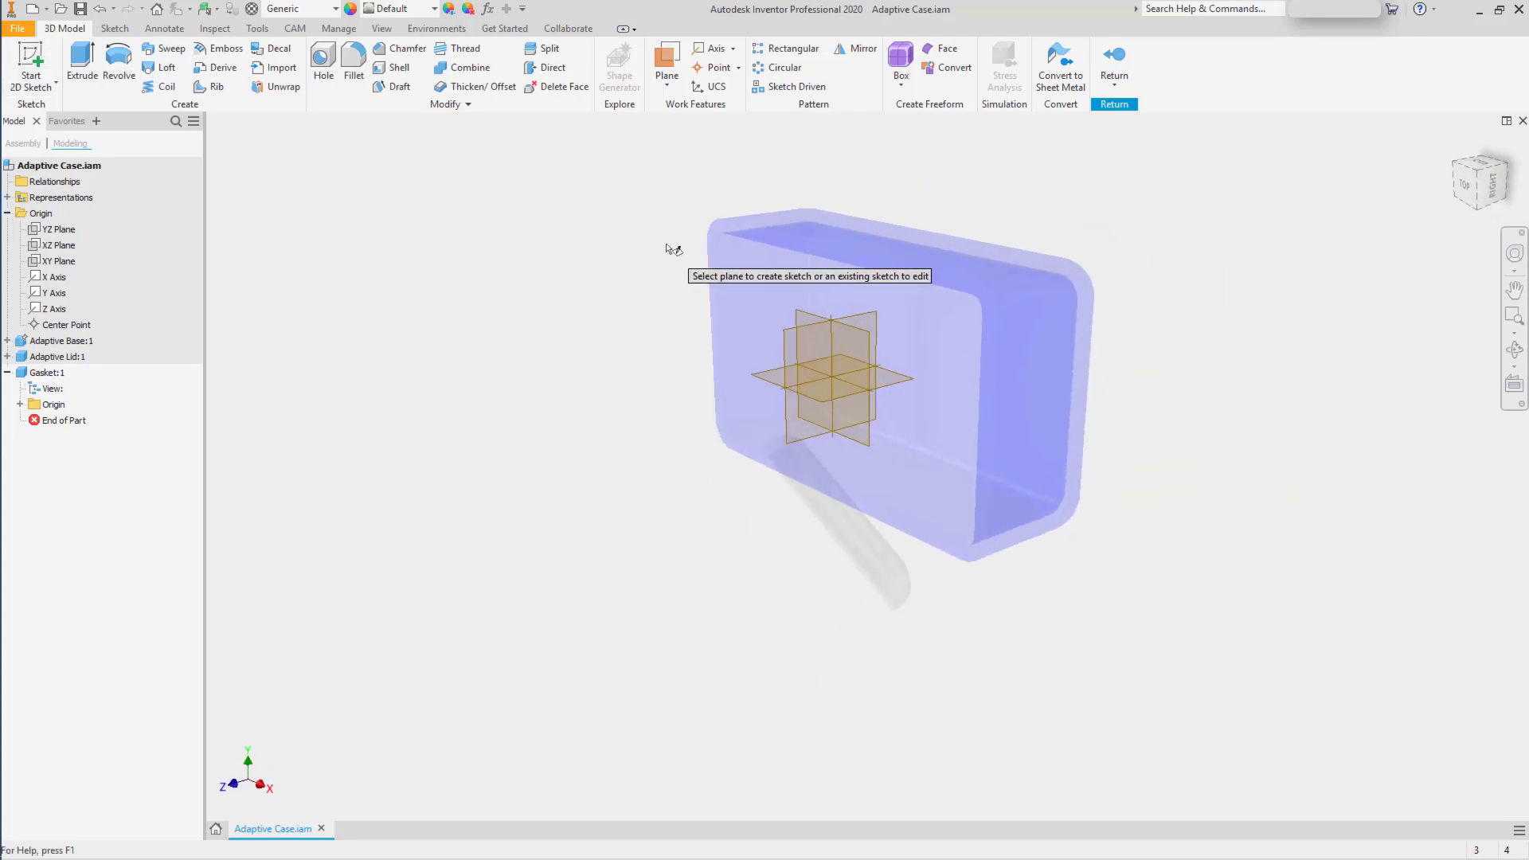
{"action": "left_click", "coordinate": [730, 231]}
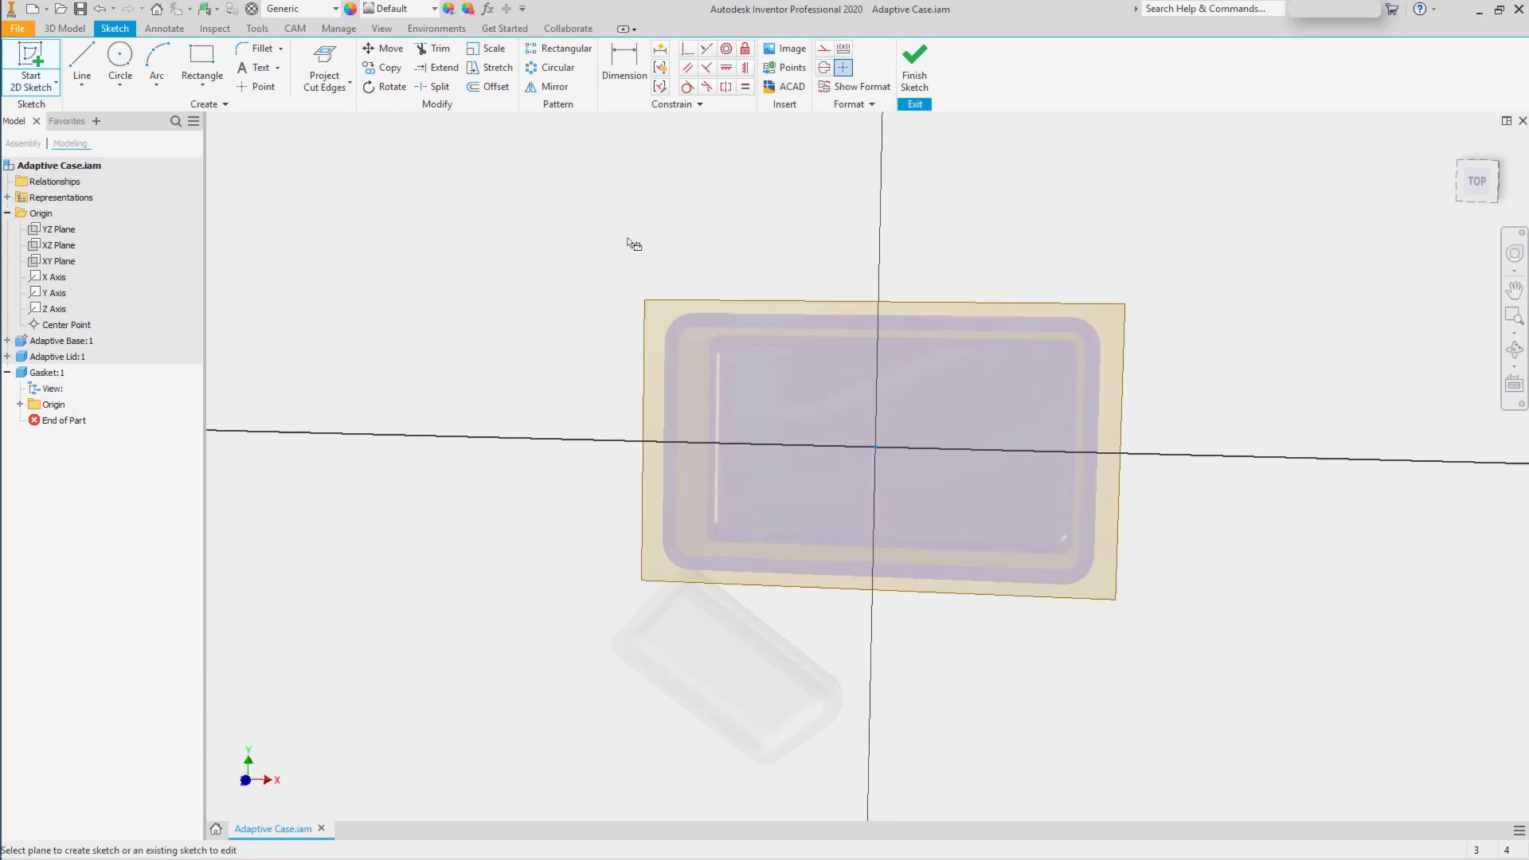
{"action": "left_click", "coordinate": [343, 85]}
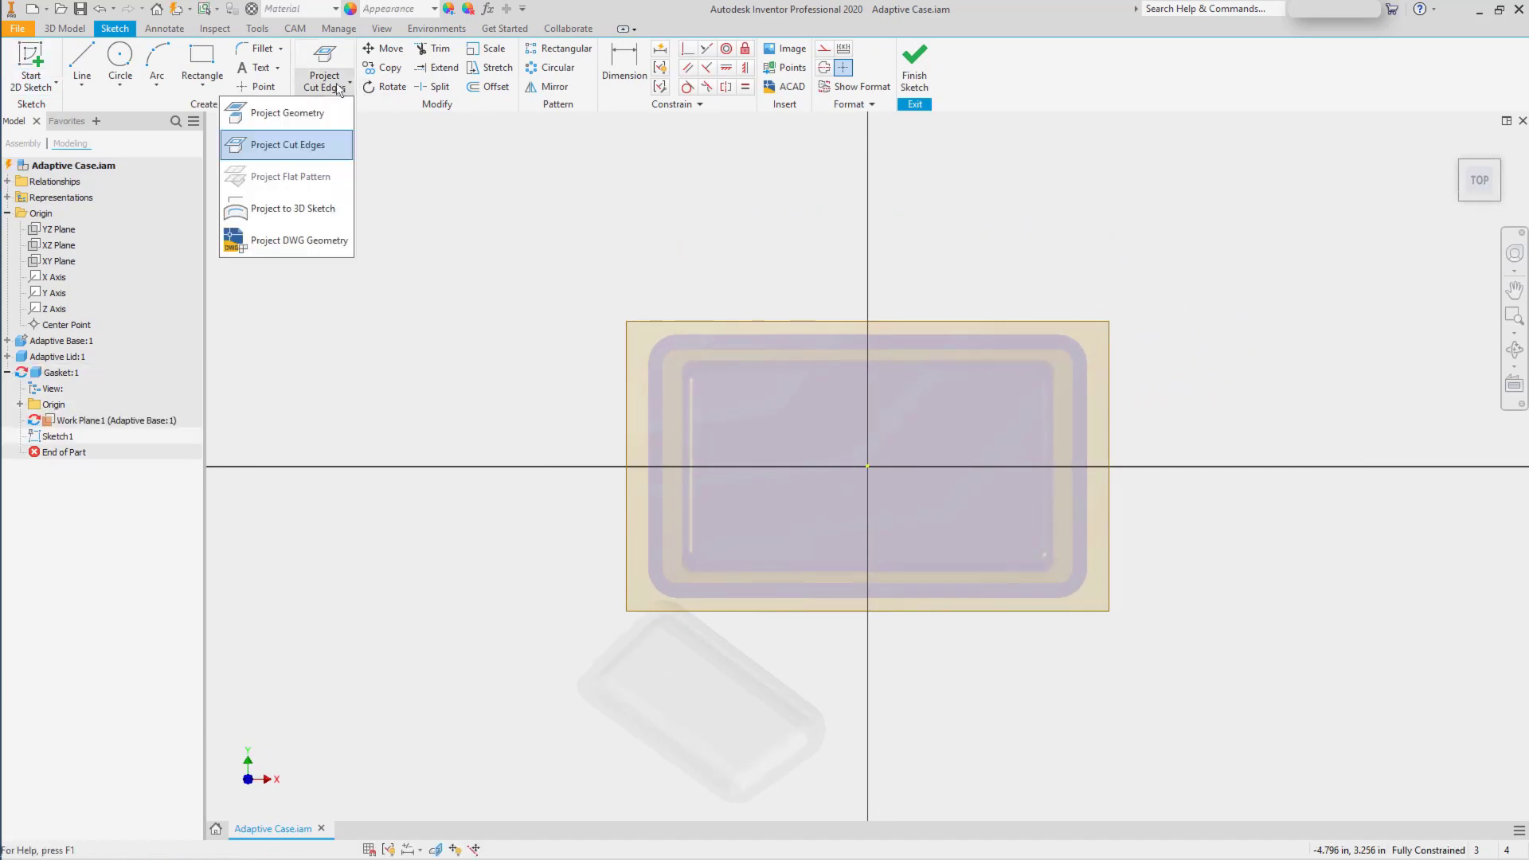
{"action": "left_click", "coordinate": [314, 112]}
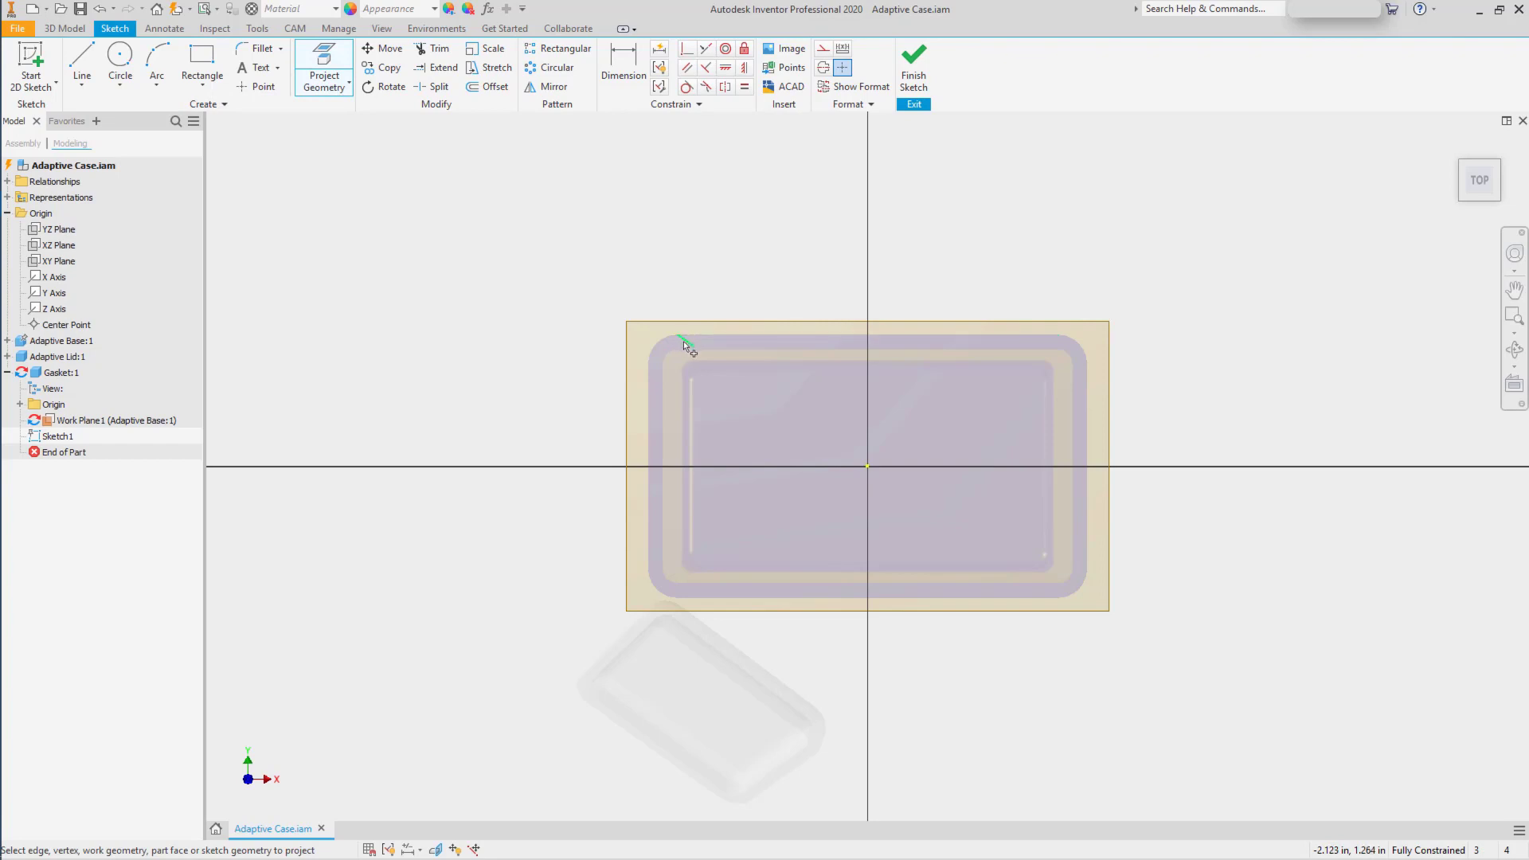
{"action": "left_click", "coordinate": [654, 399]}
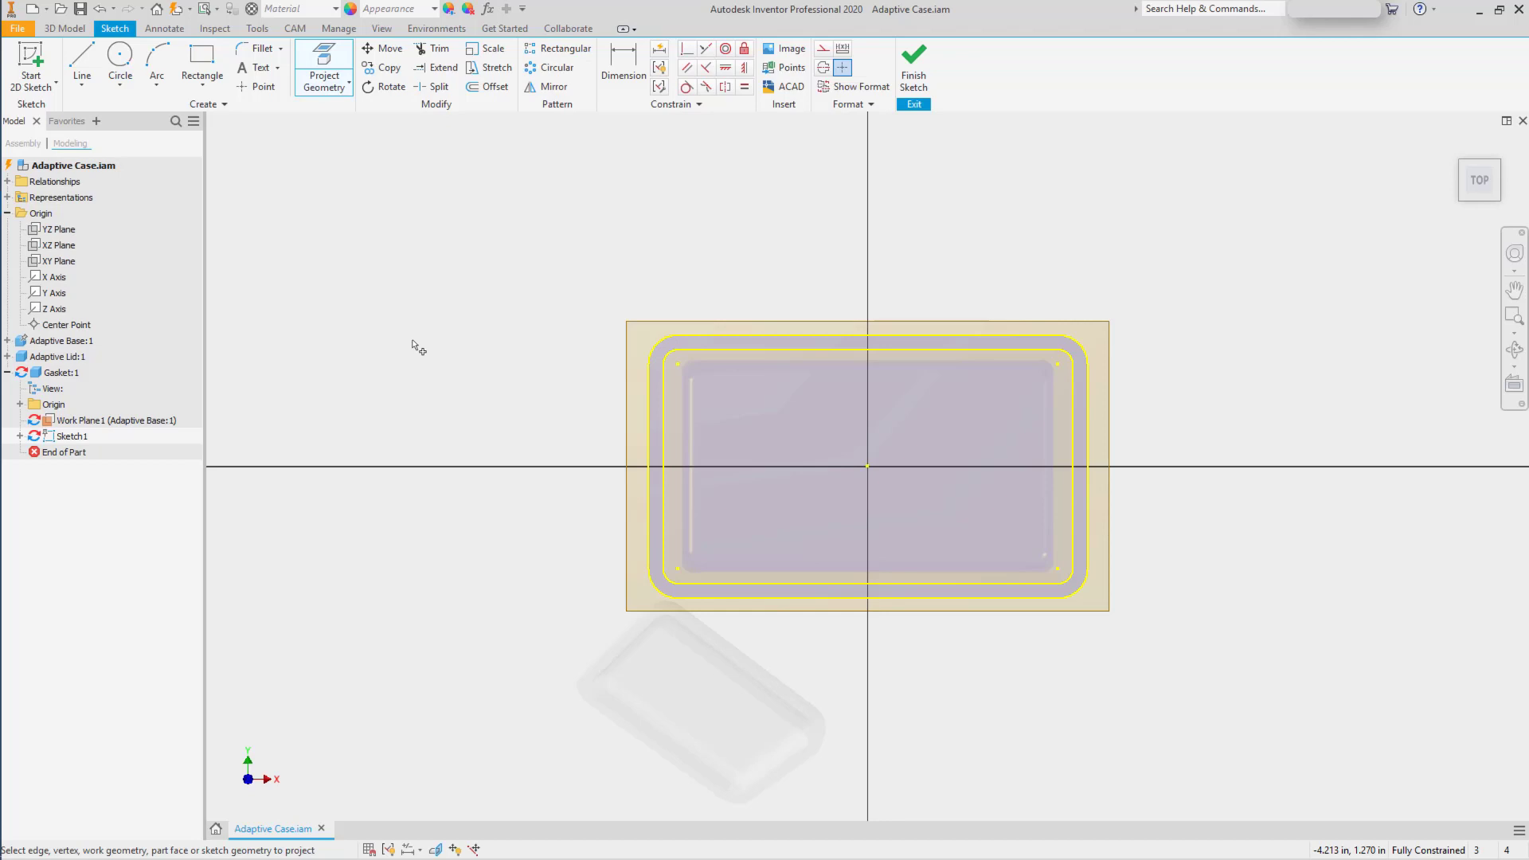
Finish the sketch and extrude the rim ring profile 0.05 in.
{"action": "right_click", "coordinate": [435, 331]}
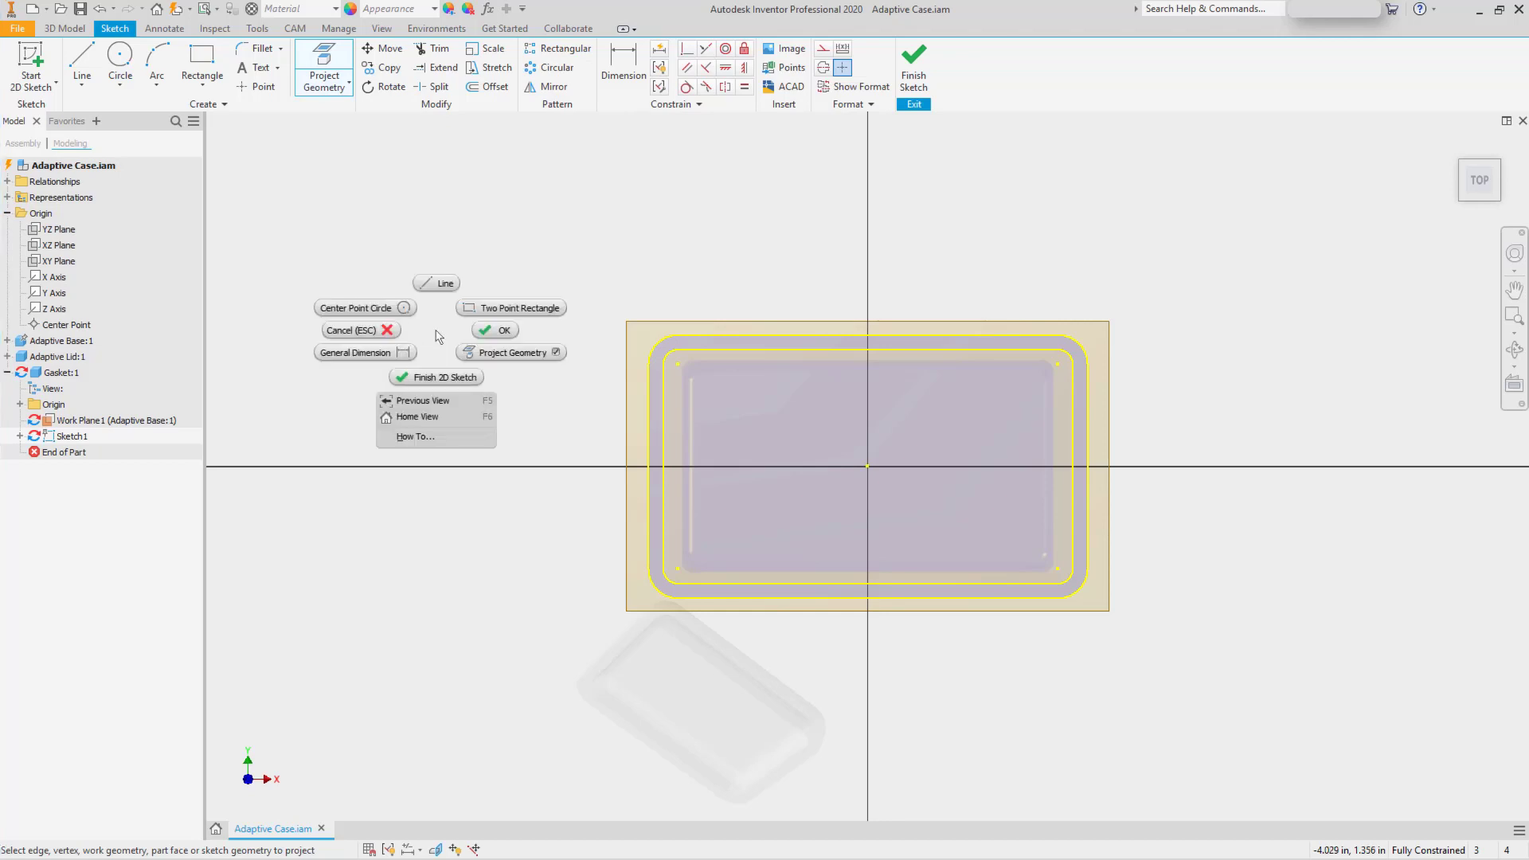
{"action": "left_click", "coordinate": [441, 376]}
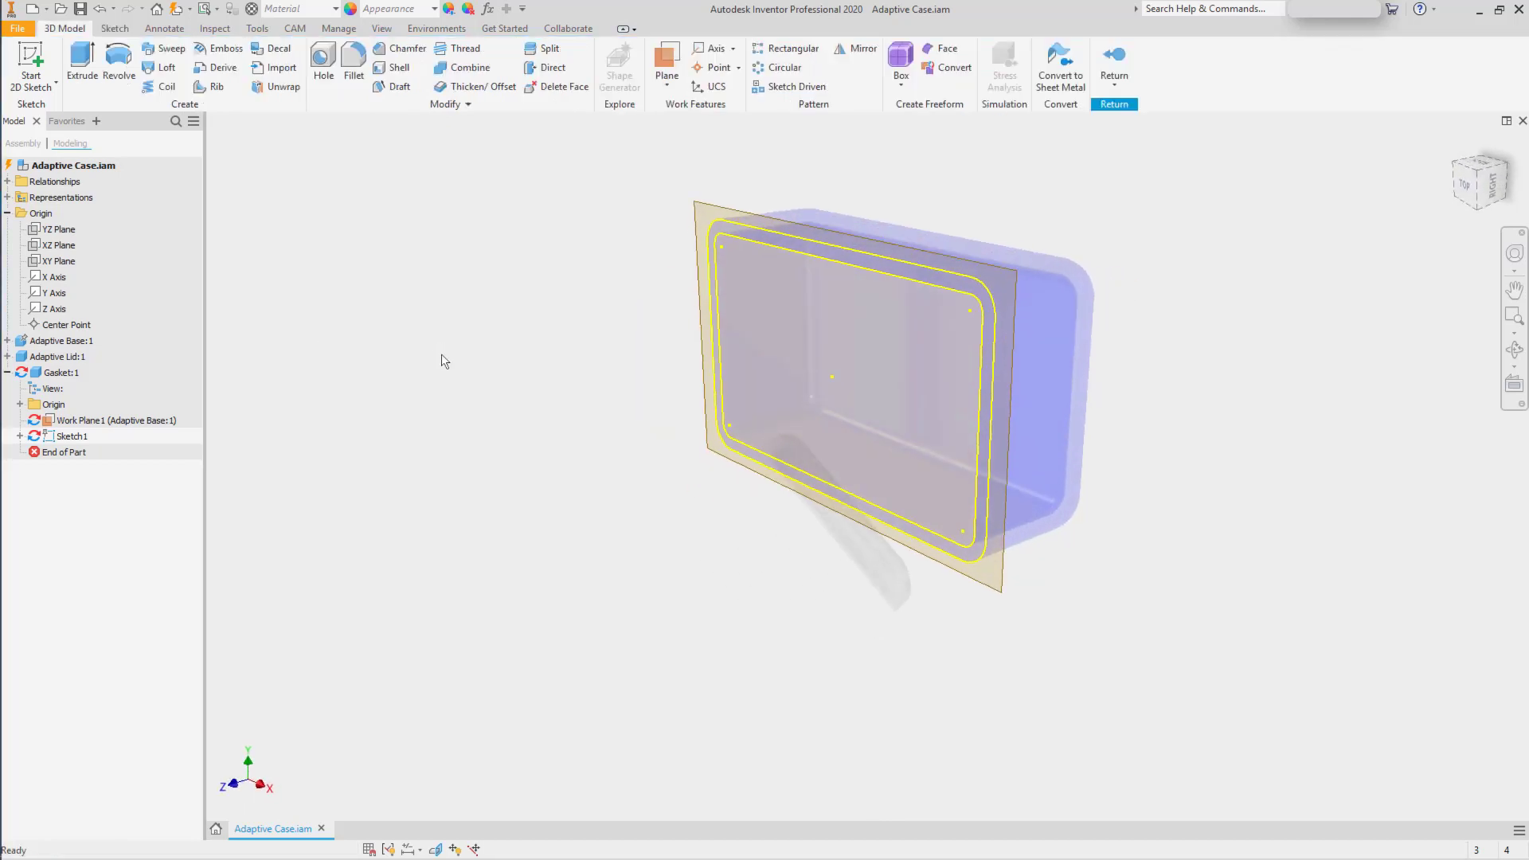
{"action": "right_click", "coordinate": [440, 355]}
{"action": "left_click", "coordinate": [476, 344]}
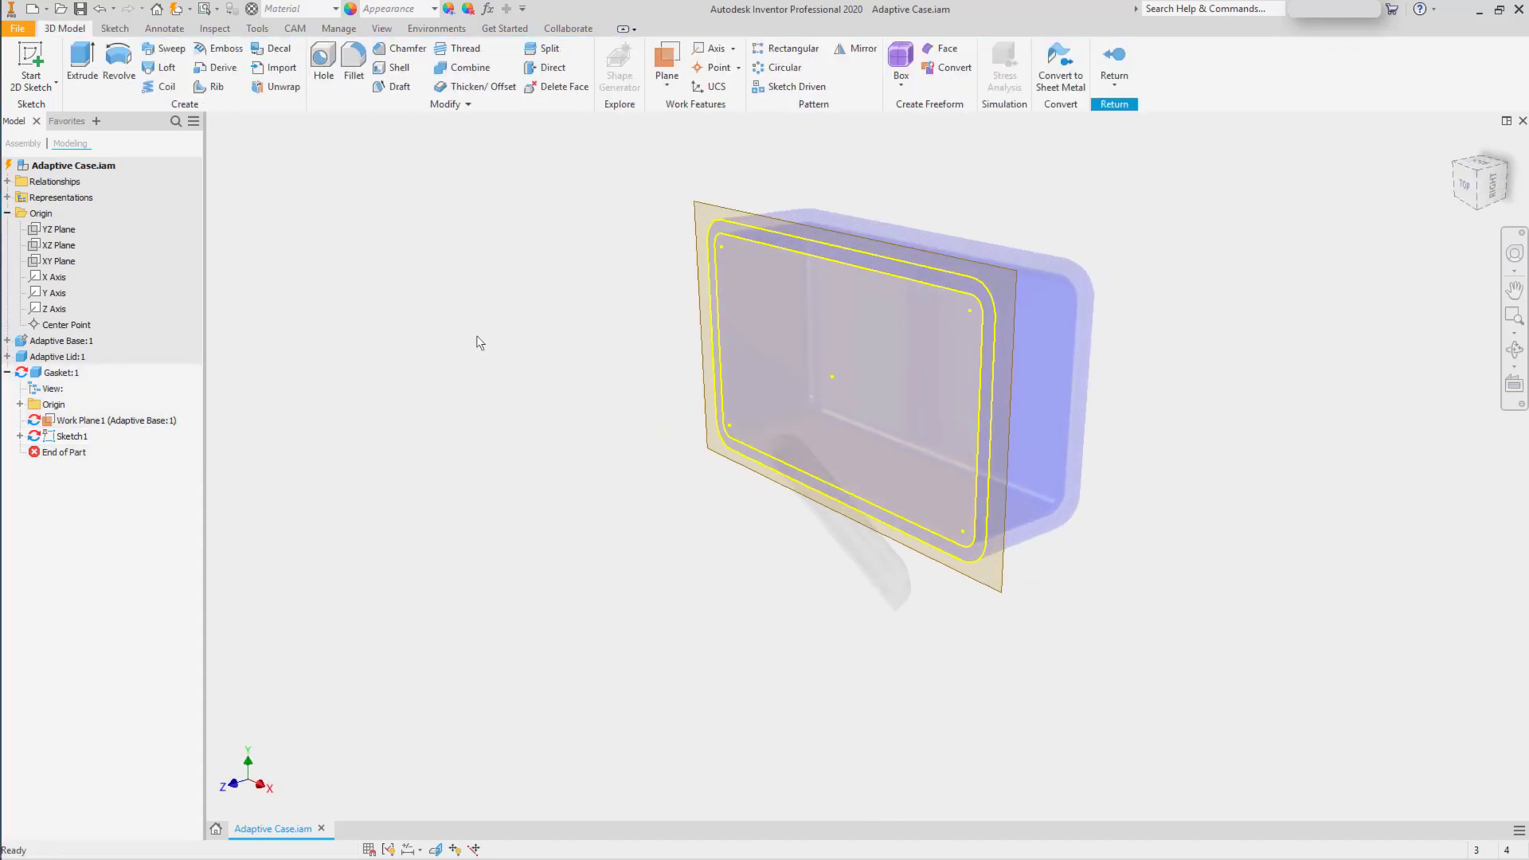
{"action": "left_click", "coordinate": [732, 229]}
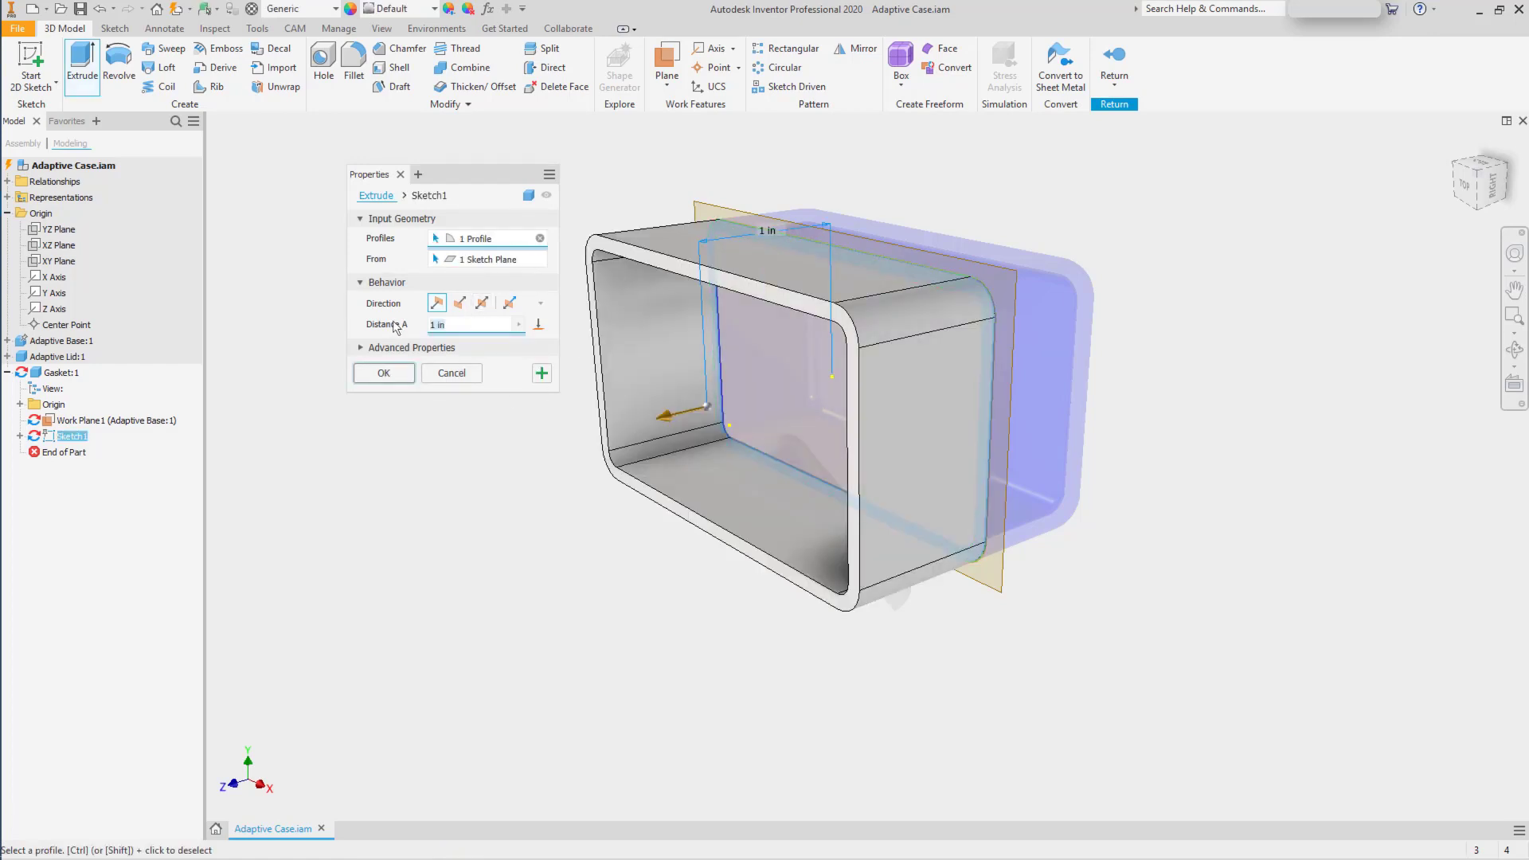
{"action": "type", "text": "0"}
{"action": "key", "text": "BackSpace"}
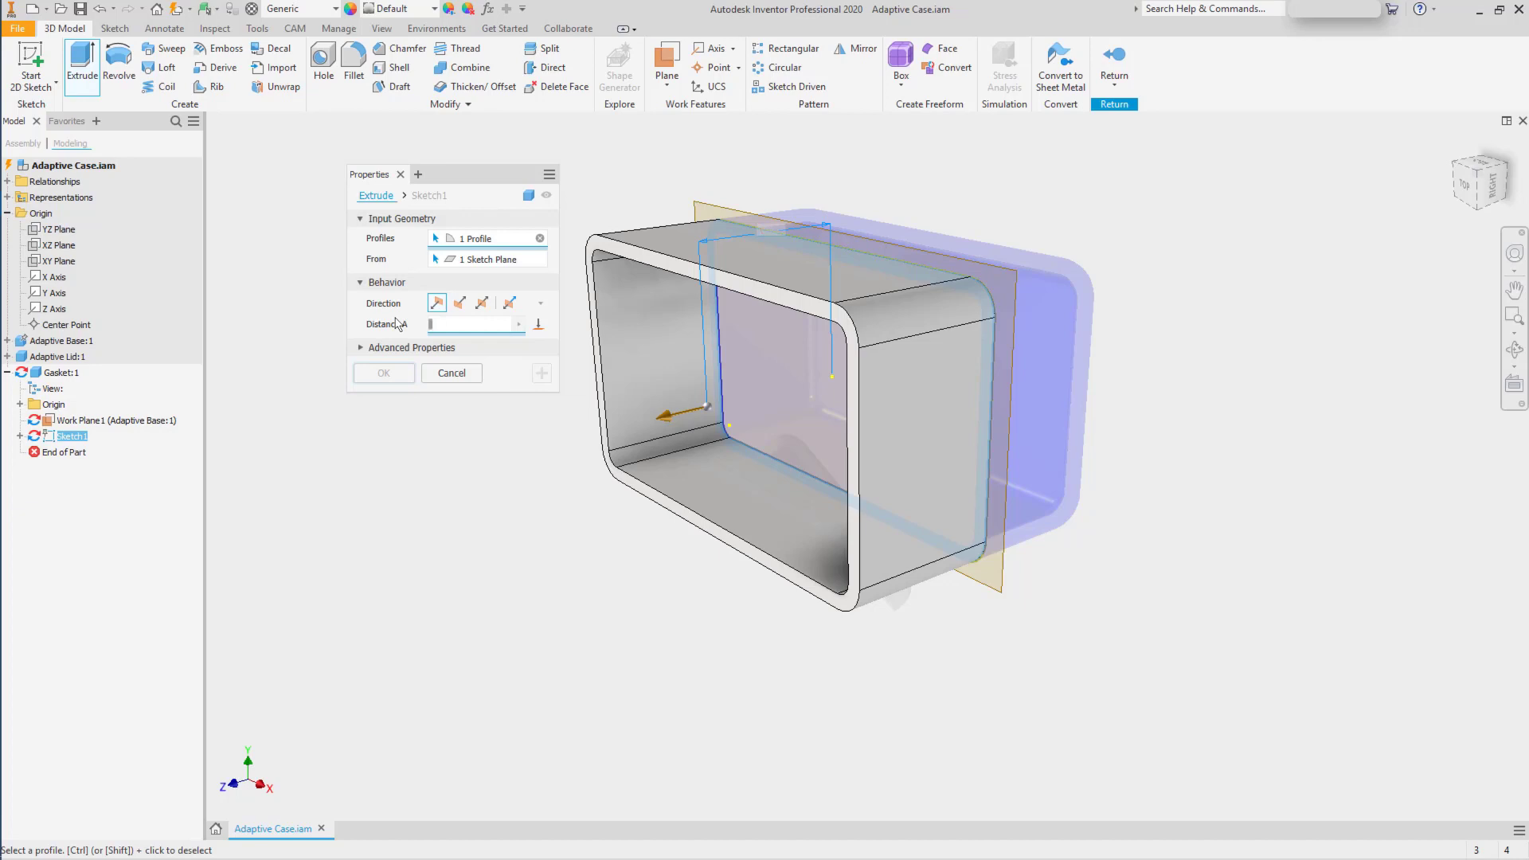
{"action": "type", "text": ".05"}
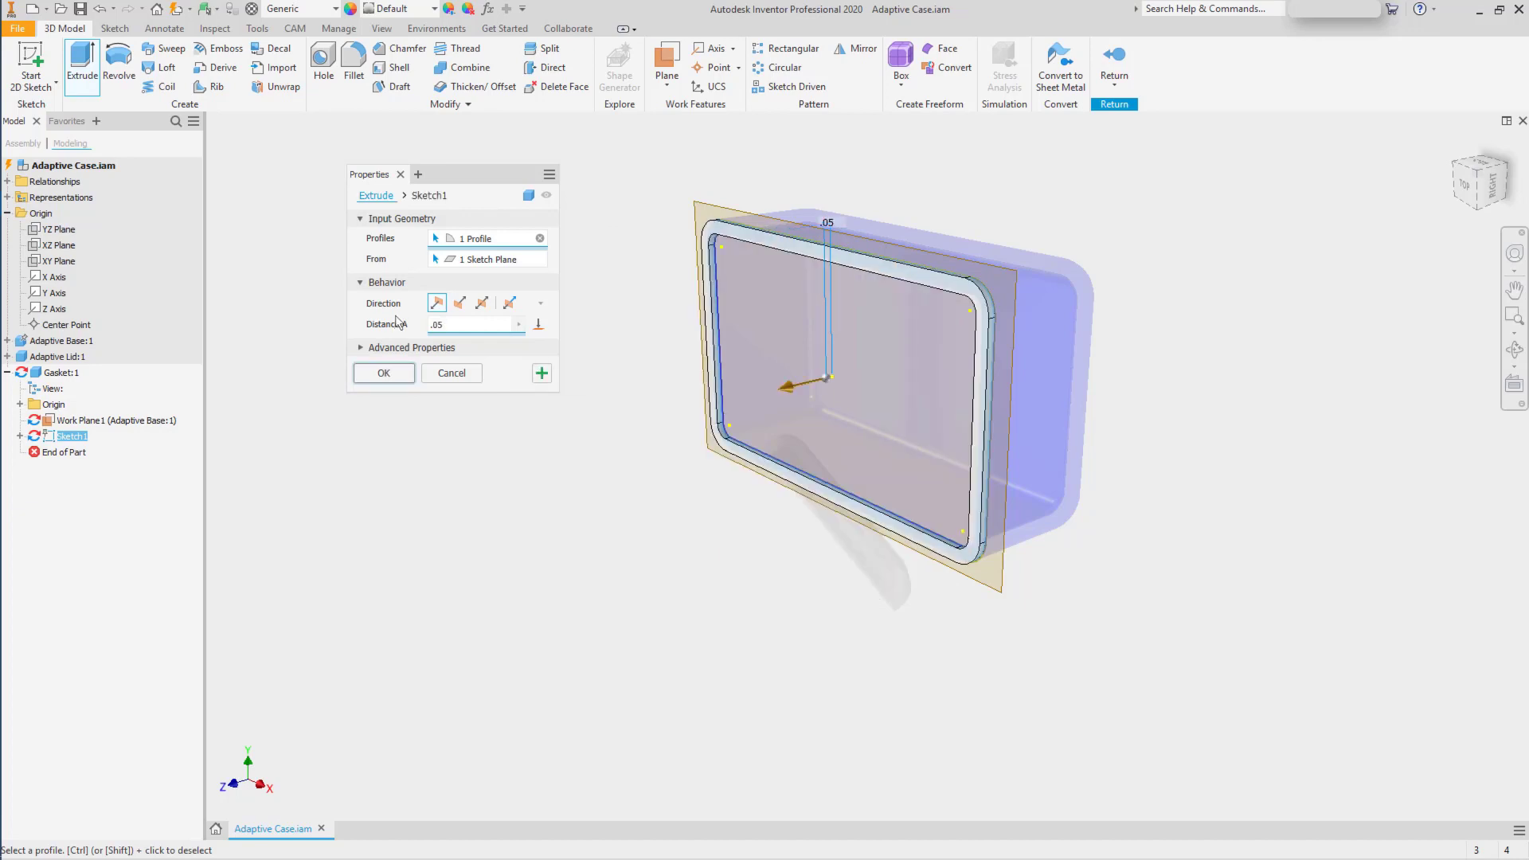
{"action": "left_click", "coordinate": [384, 373]}
Apply the Glossy - Black appearance to the gasket and hide Work Plane1.
{"action": "left_click", "coordinate": [401, 11]}
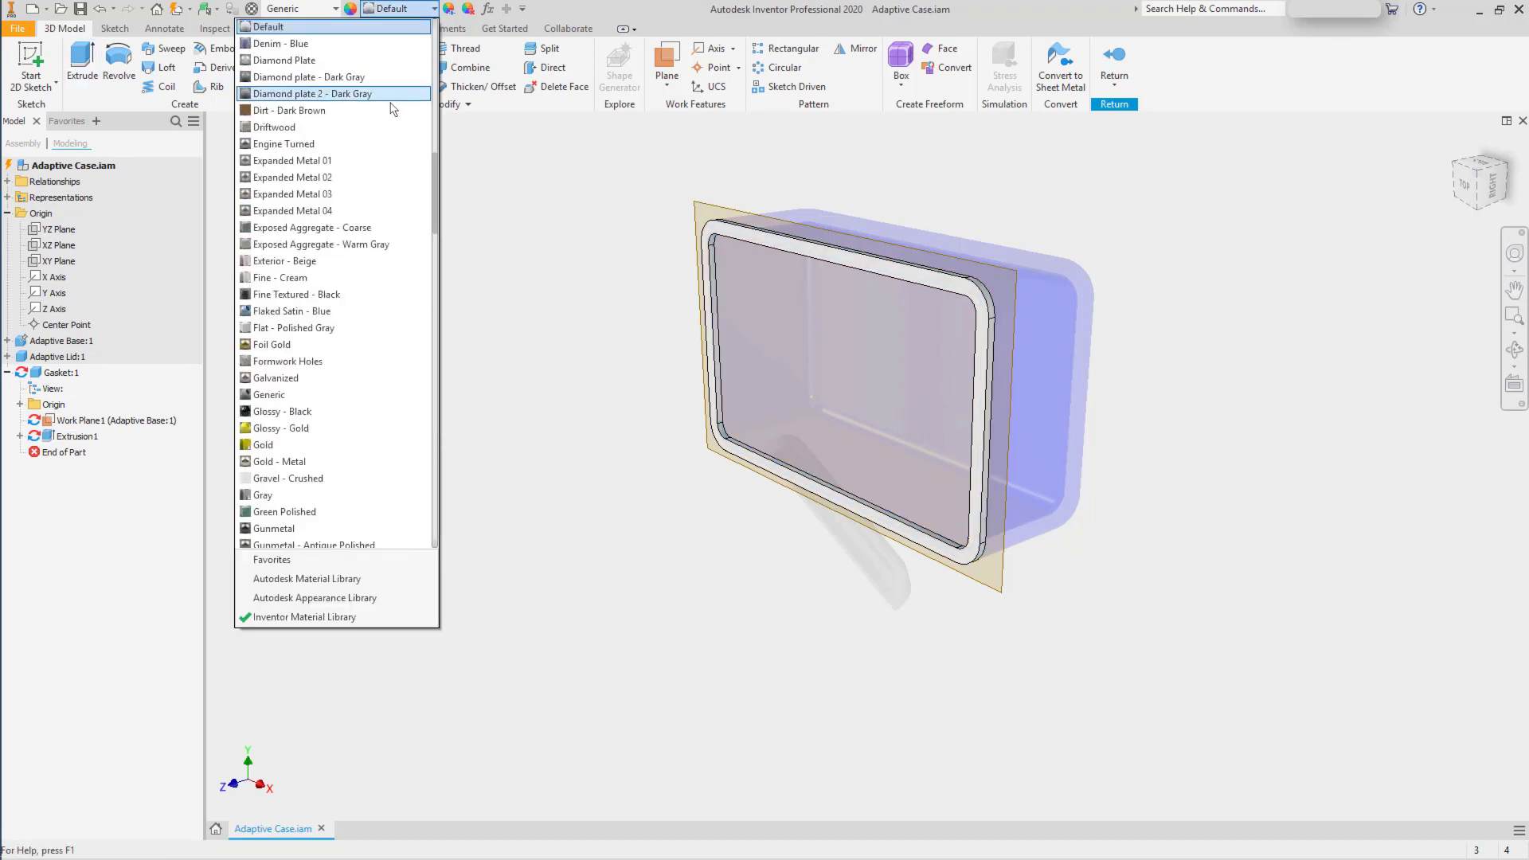
{"action": "left_click", "coordinate": [339, 411]}
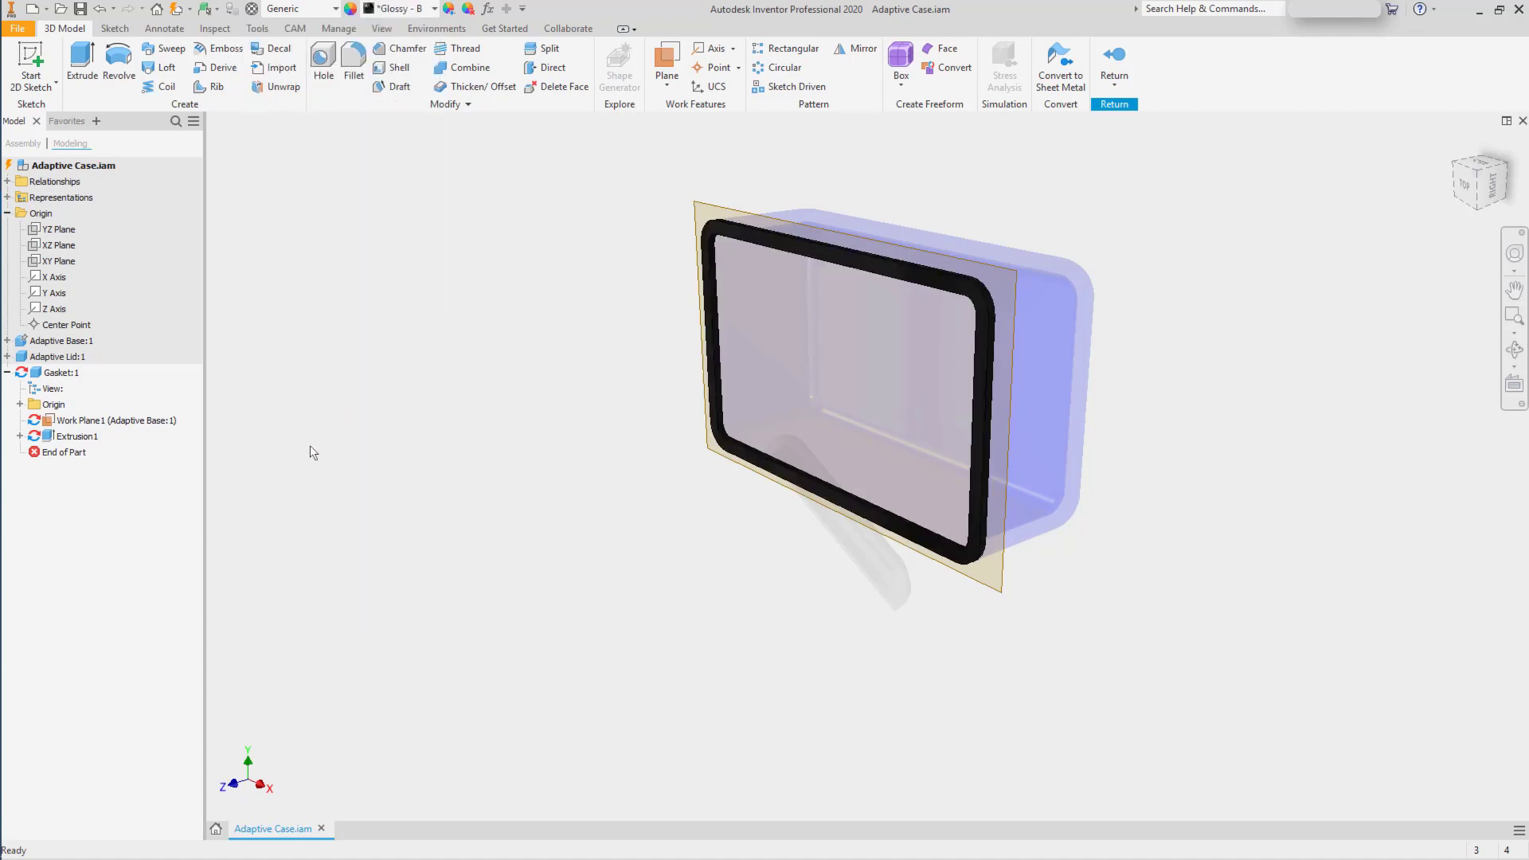
{"action": "right_click", "coordinate": [160, 422]}
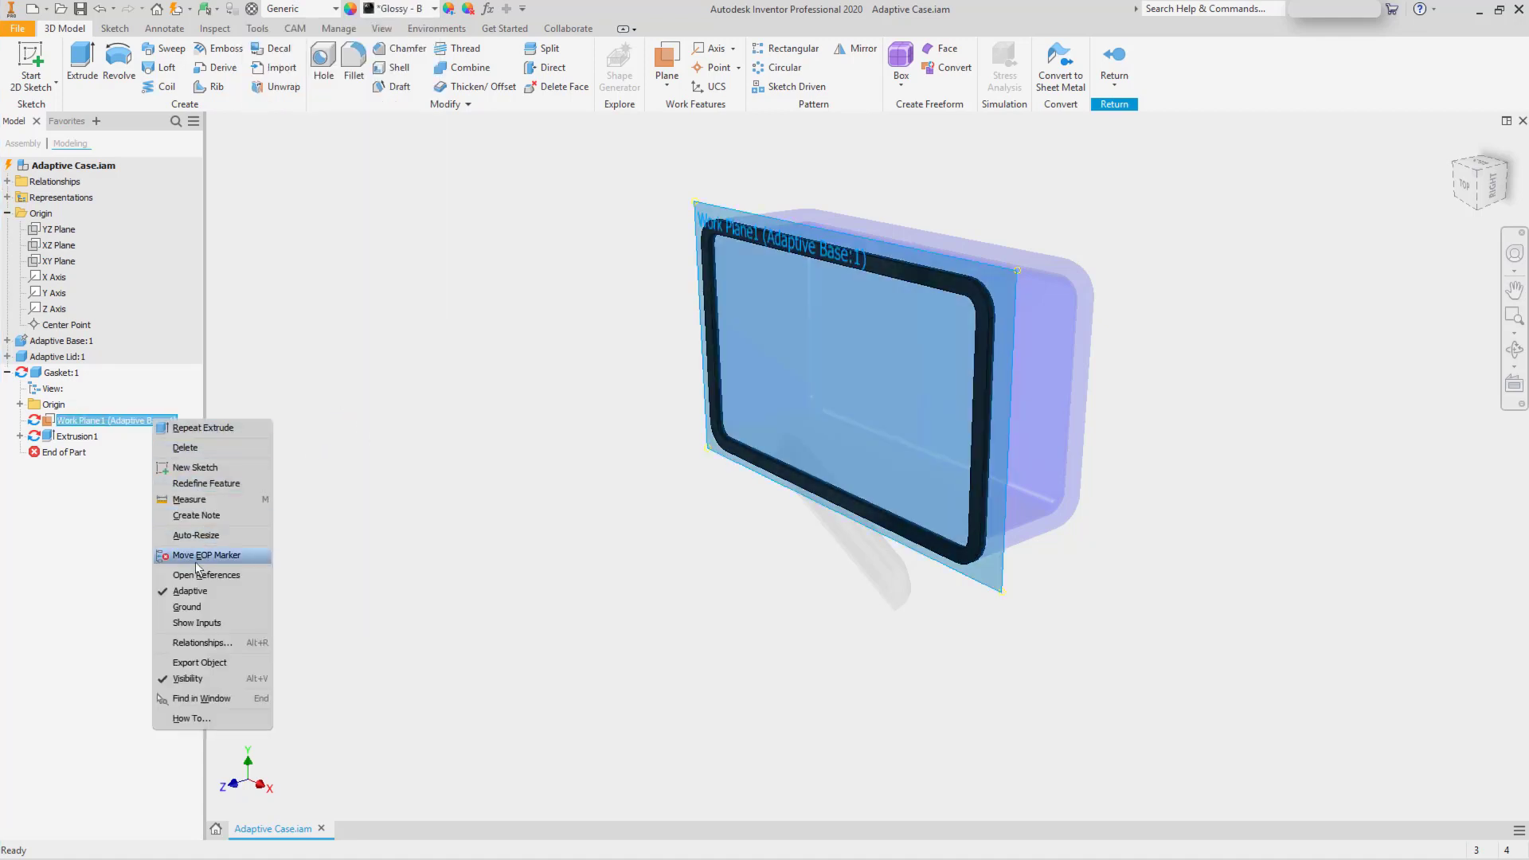
{"action": "left_click", "coordinate": [197, 590]}
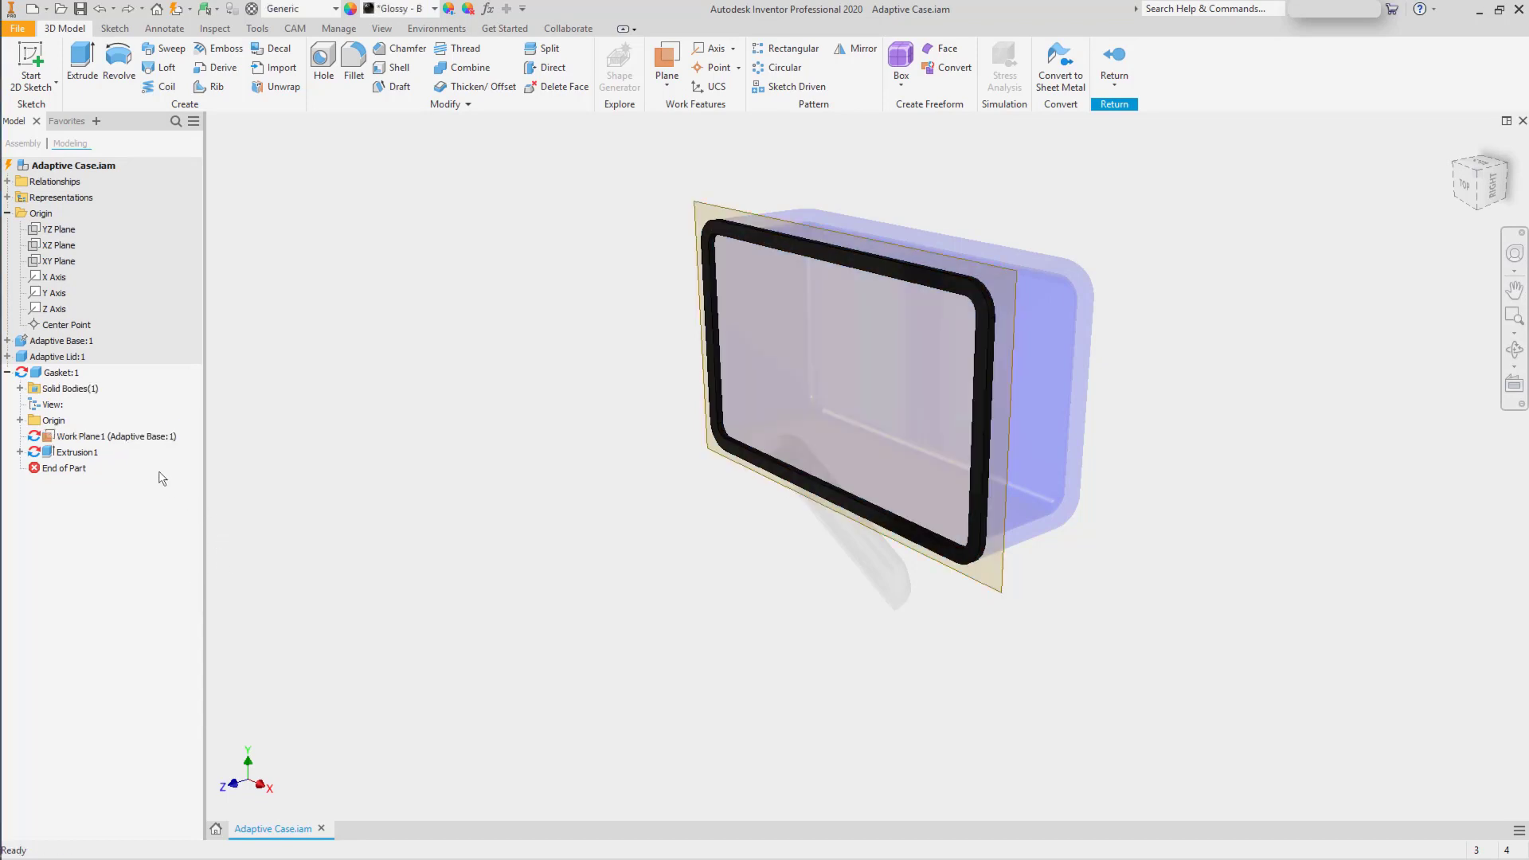
{"action": "right_click", "coordinate": [141, 439]}
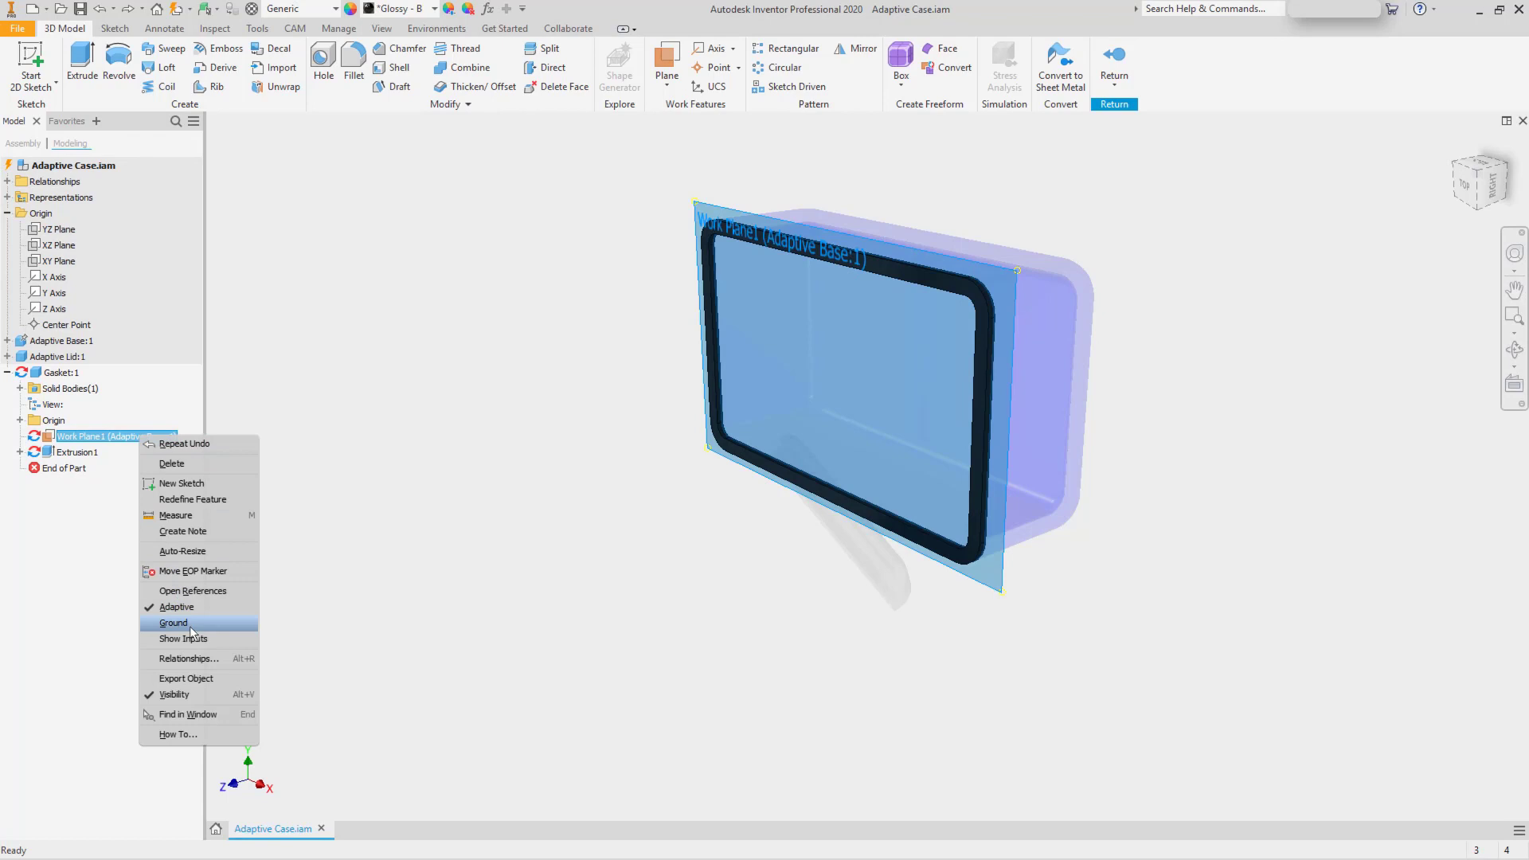
{"action": "left_click", "coordinate": [199, 695]}
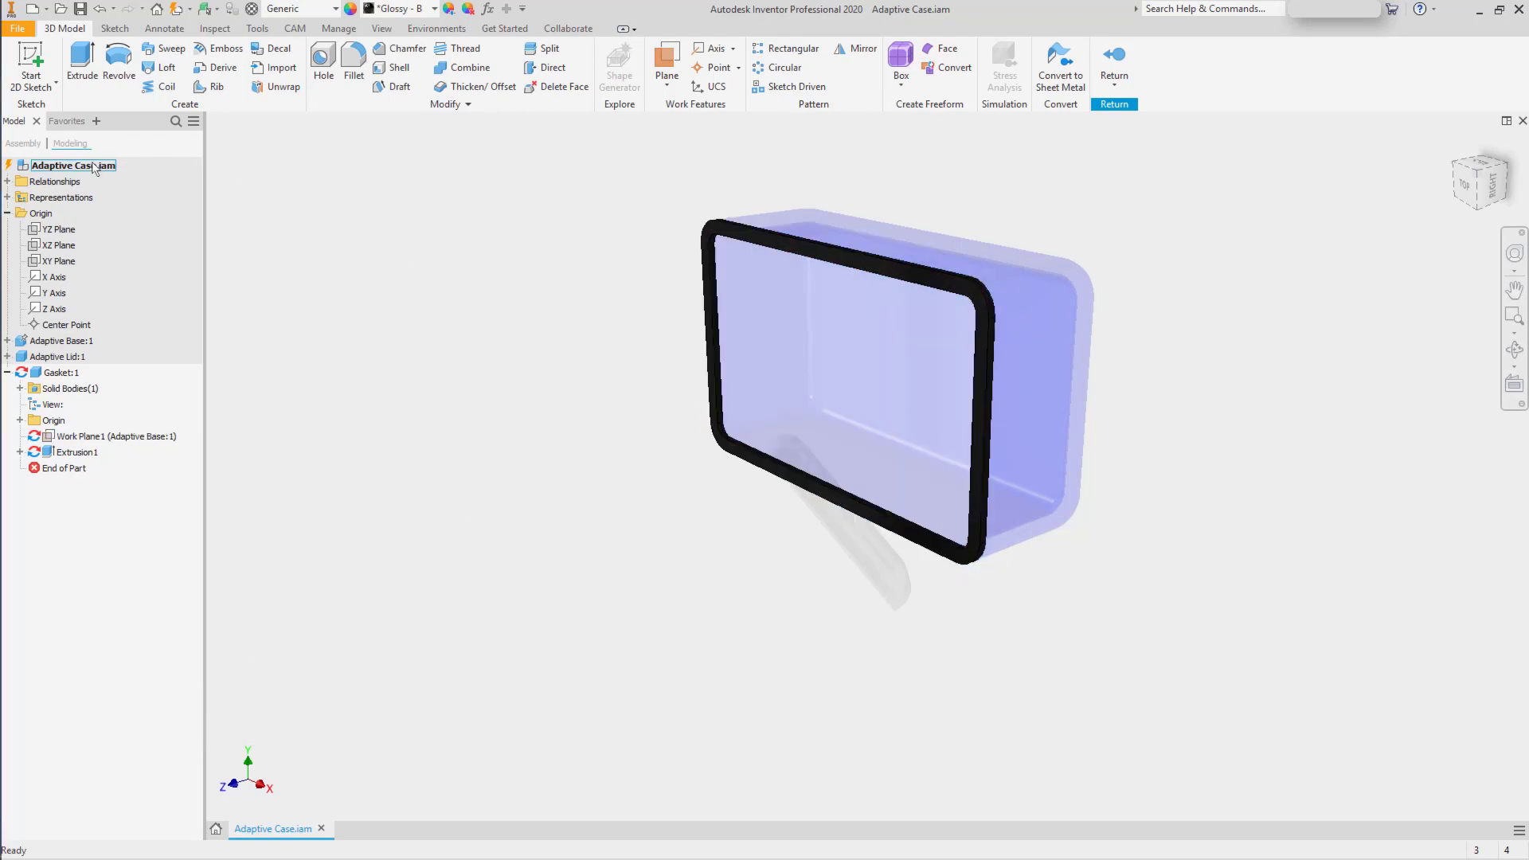
Return to the assembly and mate the lid's rim face to the base's top rim.
{"action": "double_click", "coordinate": [129, 168]}
{"action": "middle_click_drag", "start_coordinate": [403, 426], "coordinate": [413, 471], "text": "shift"}
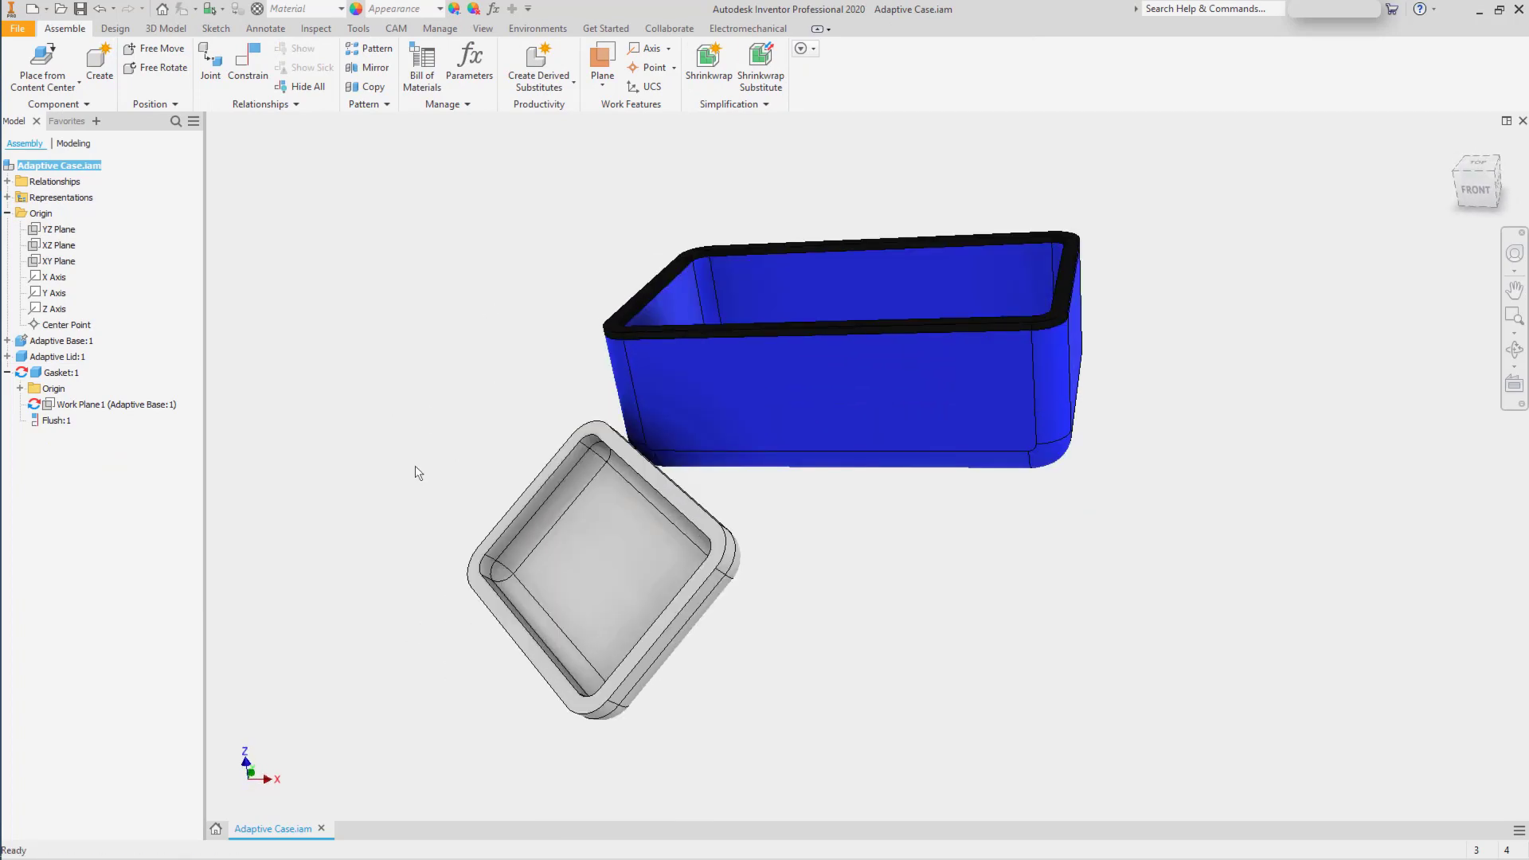
{"action": "left_click", "coordinate": [248, 63]}
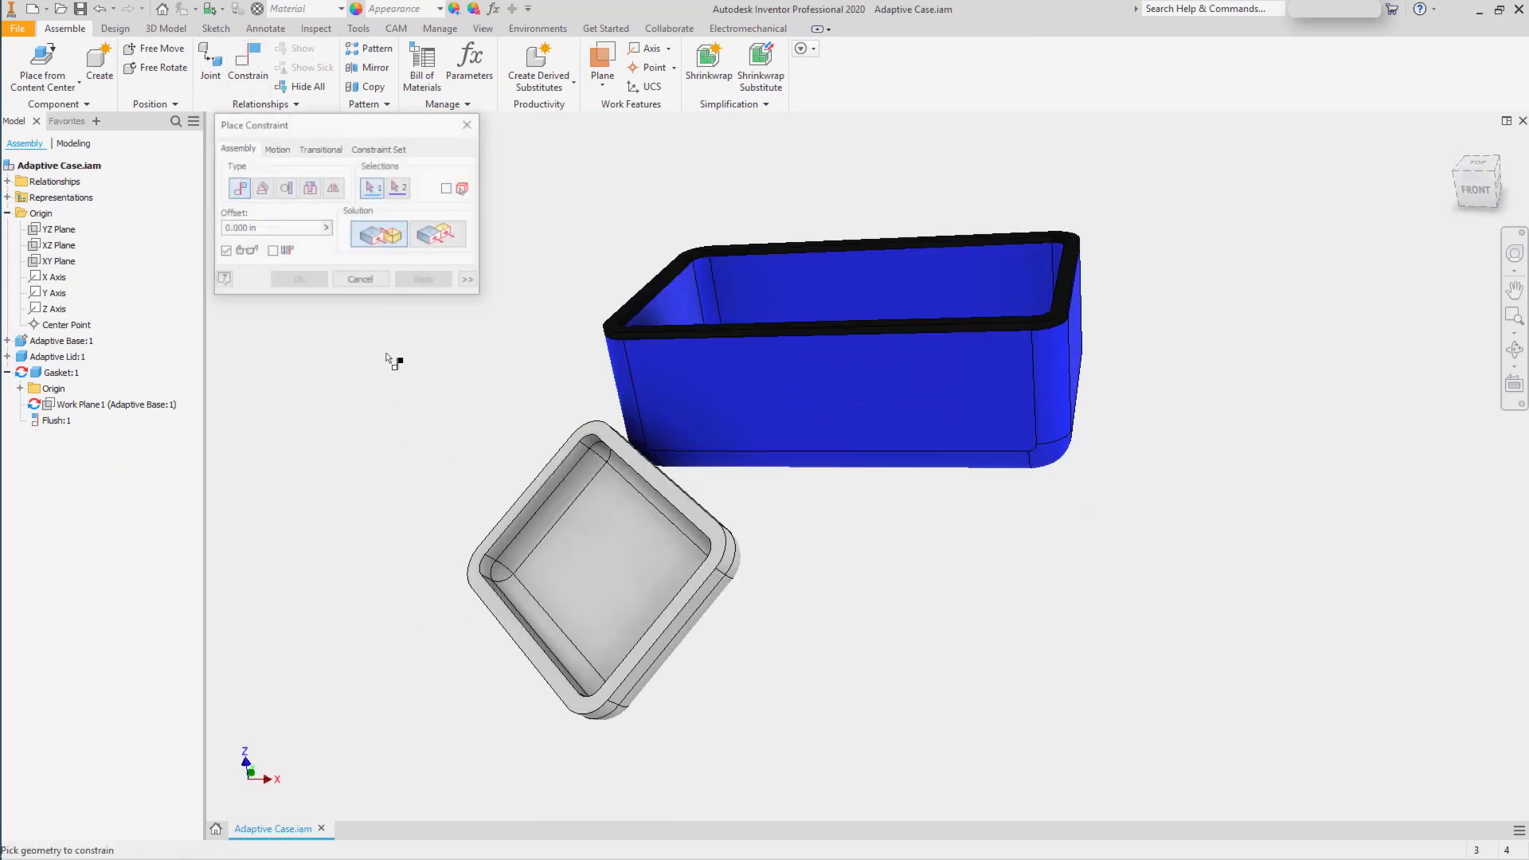
{"action": "left_click", "coordinate": [528, 489]}
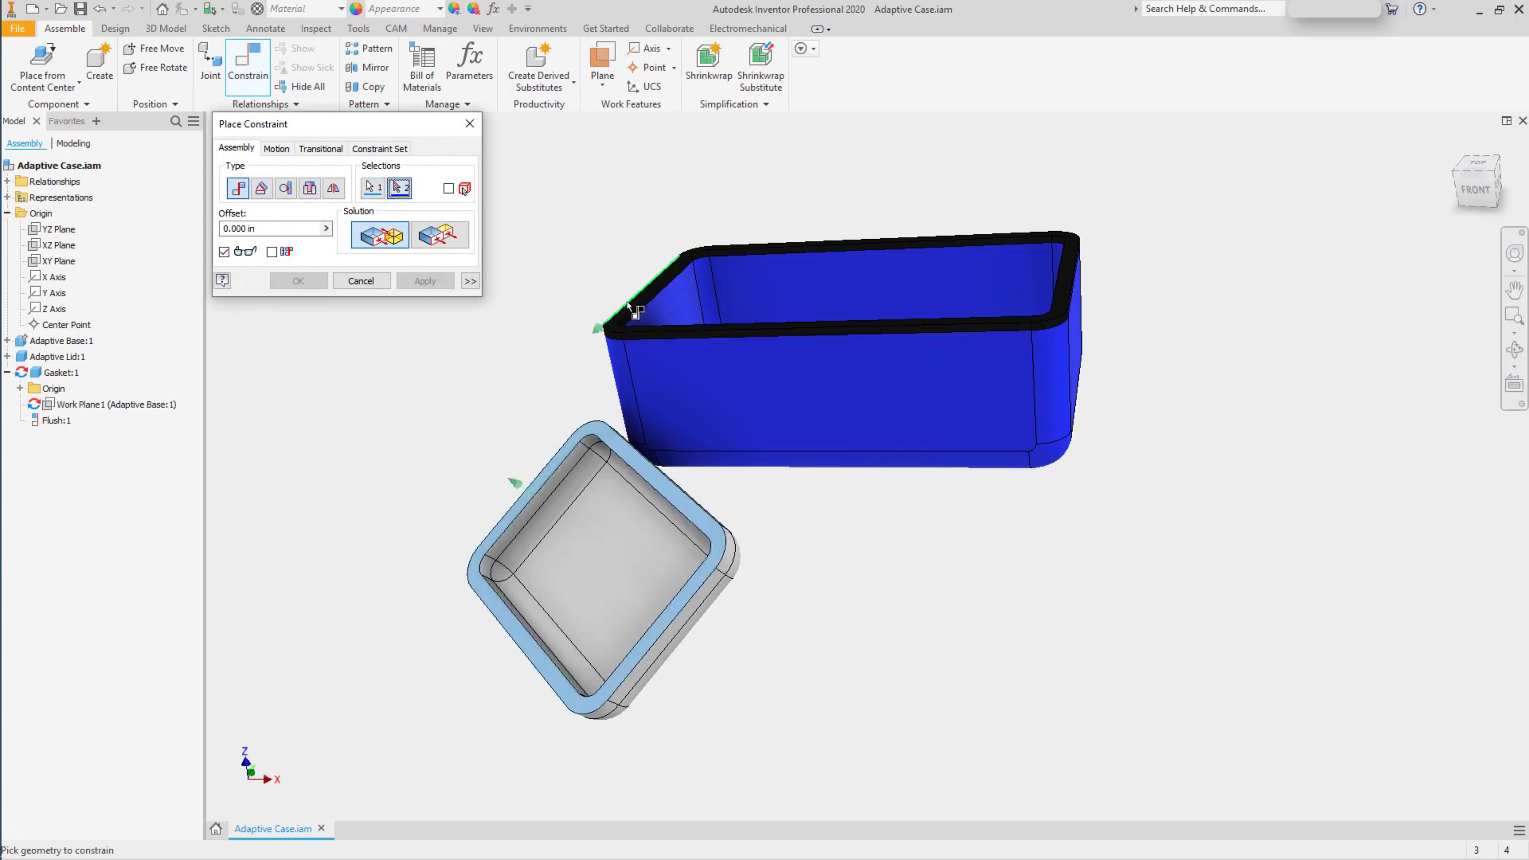
{"action": "left_click", "coordinate": [627, 309]}
{"action": "scroll", "coordinate": [621, 301], "scroll_direction": "up", "scroll_amount": 3}
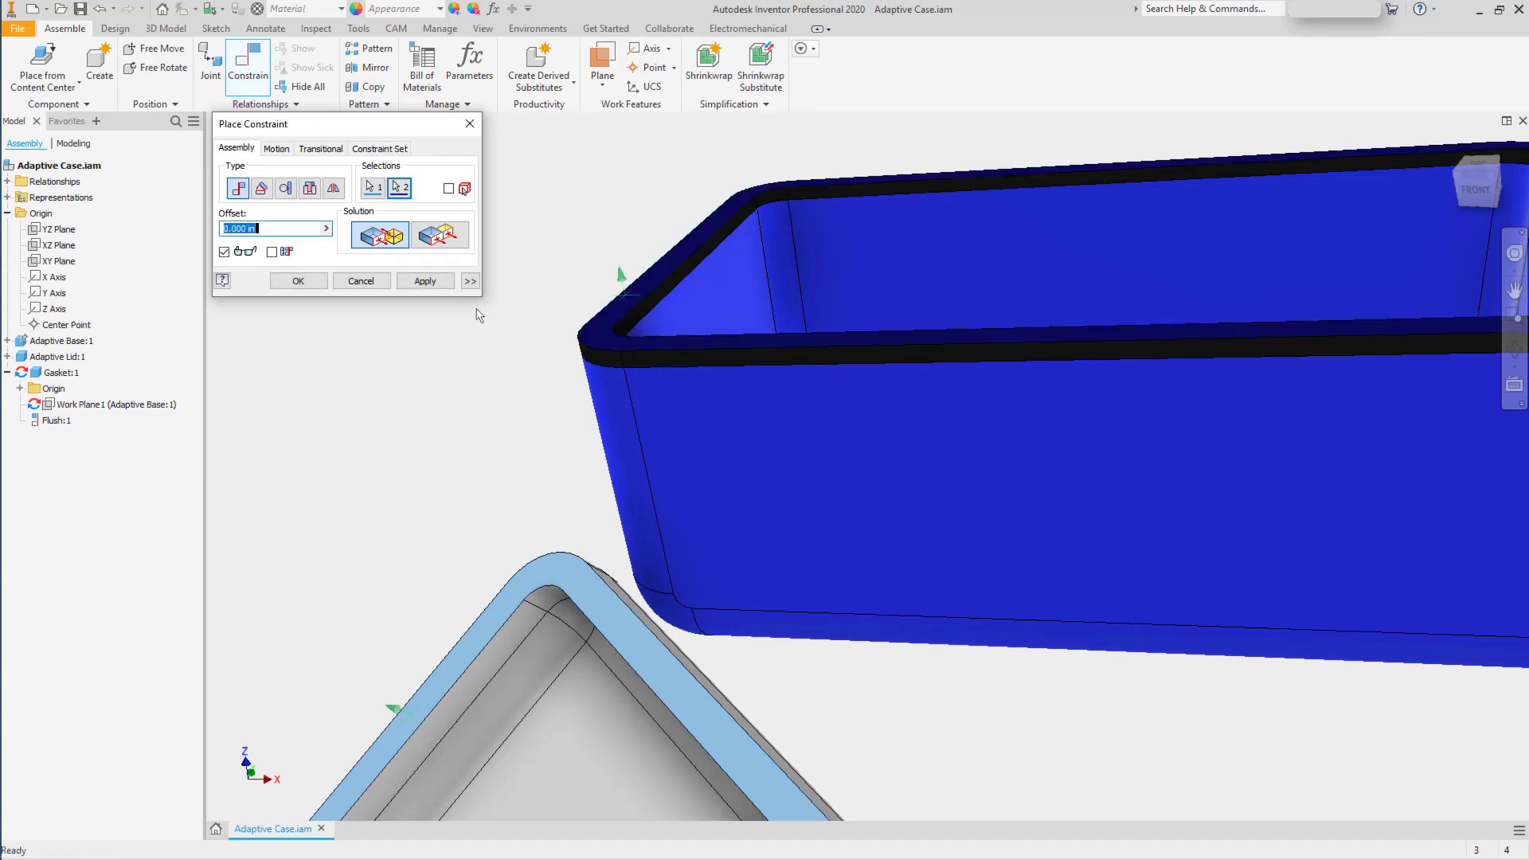
{"action": "left_click", "coordinate": [429, 282]}
Add two flush constraints aligning lid side faces with the base.
{"action": "left_click", "coordinate": [428, 250]}
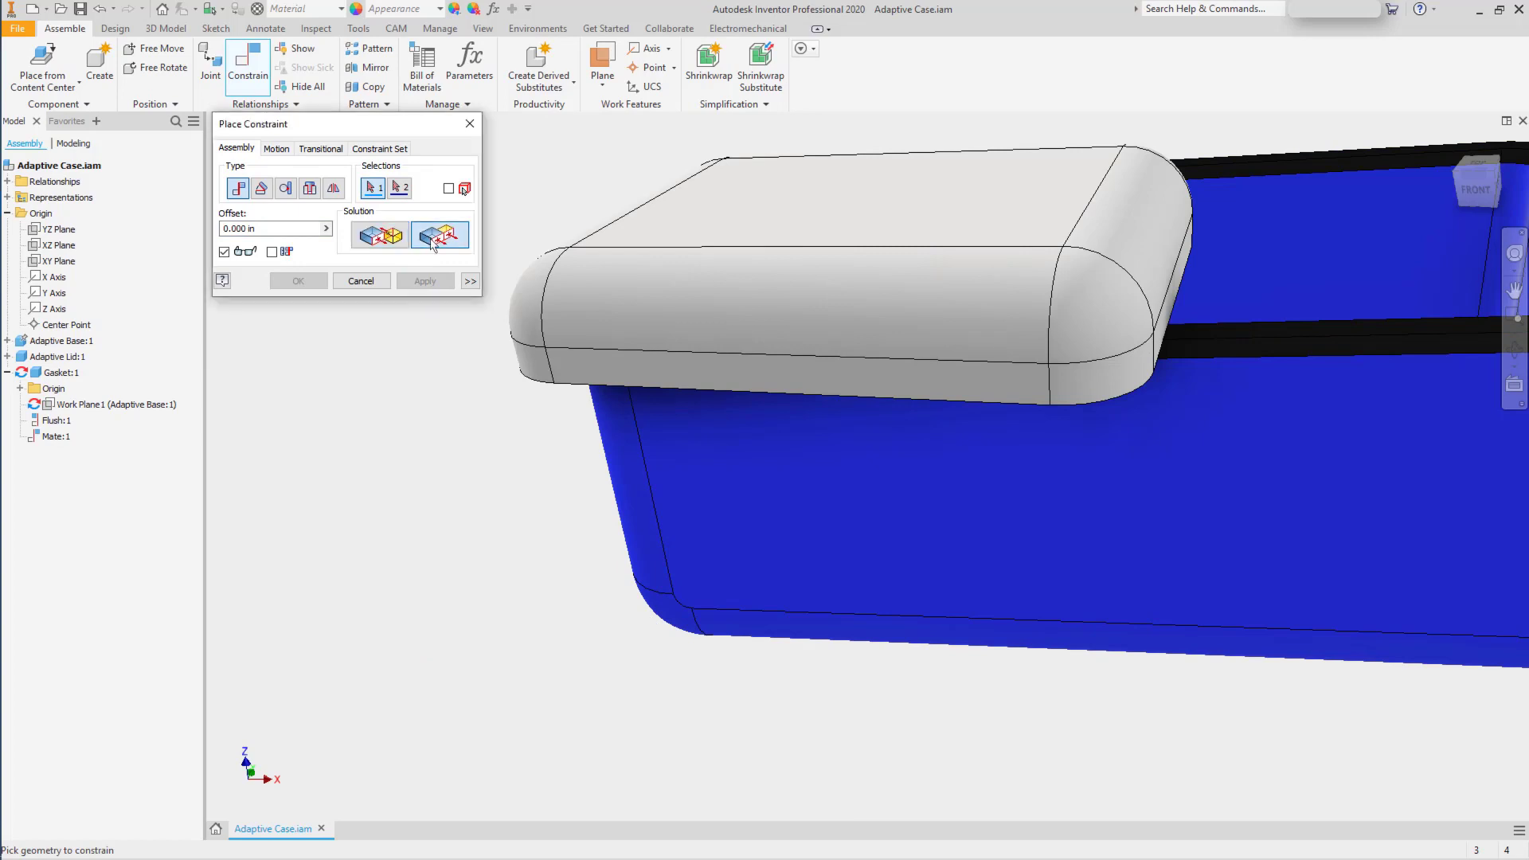
{"action": "left_click", "coordinate": [708, 378]}
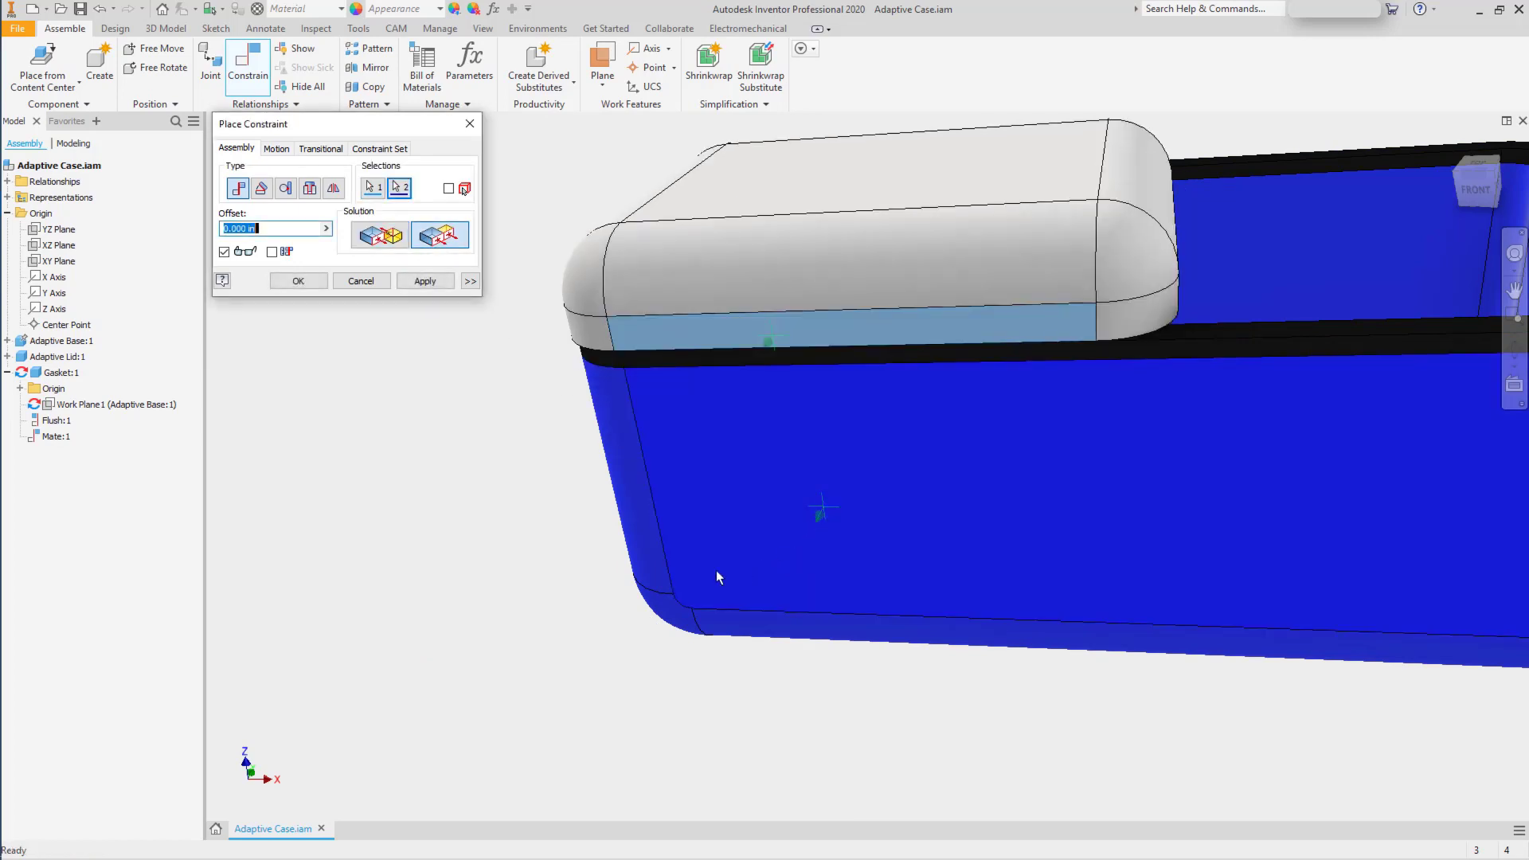
{"action": "key", "text": "F6"}
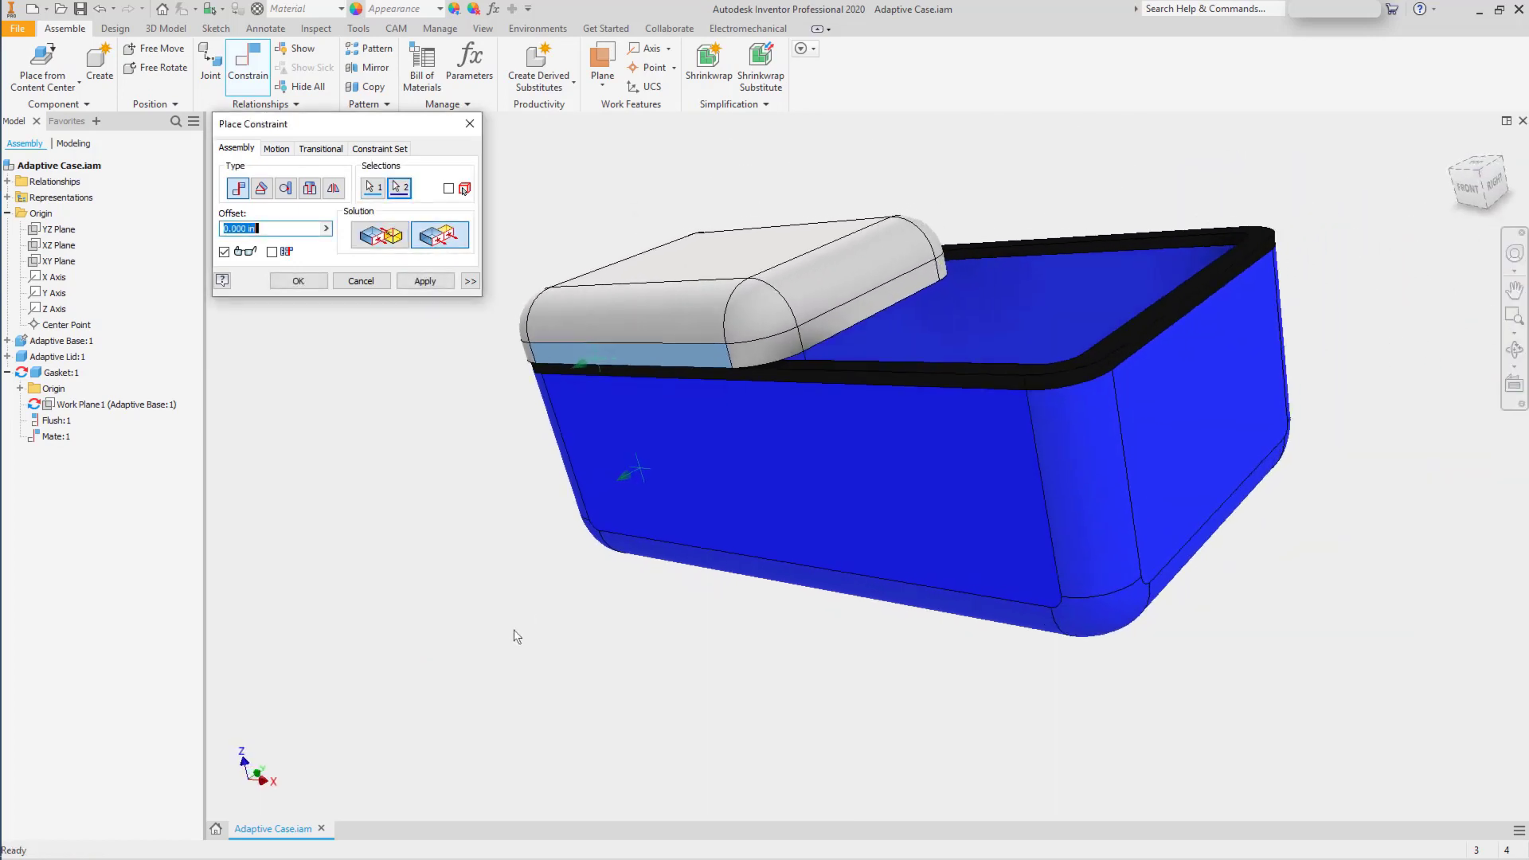
{"action": "right_click", "coordinate": [458, 640]}
{"action": "left_click", "coordinate": [461, 596]}
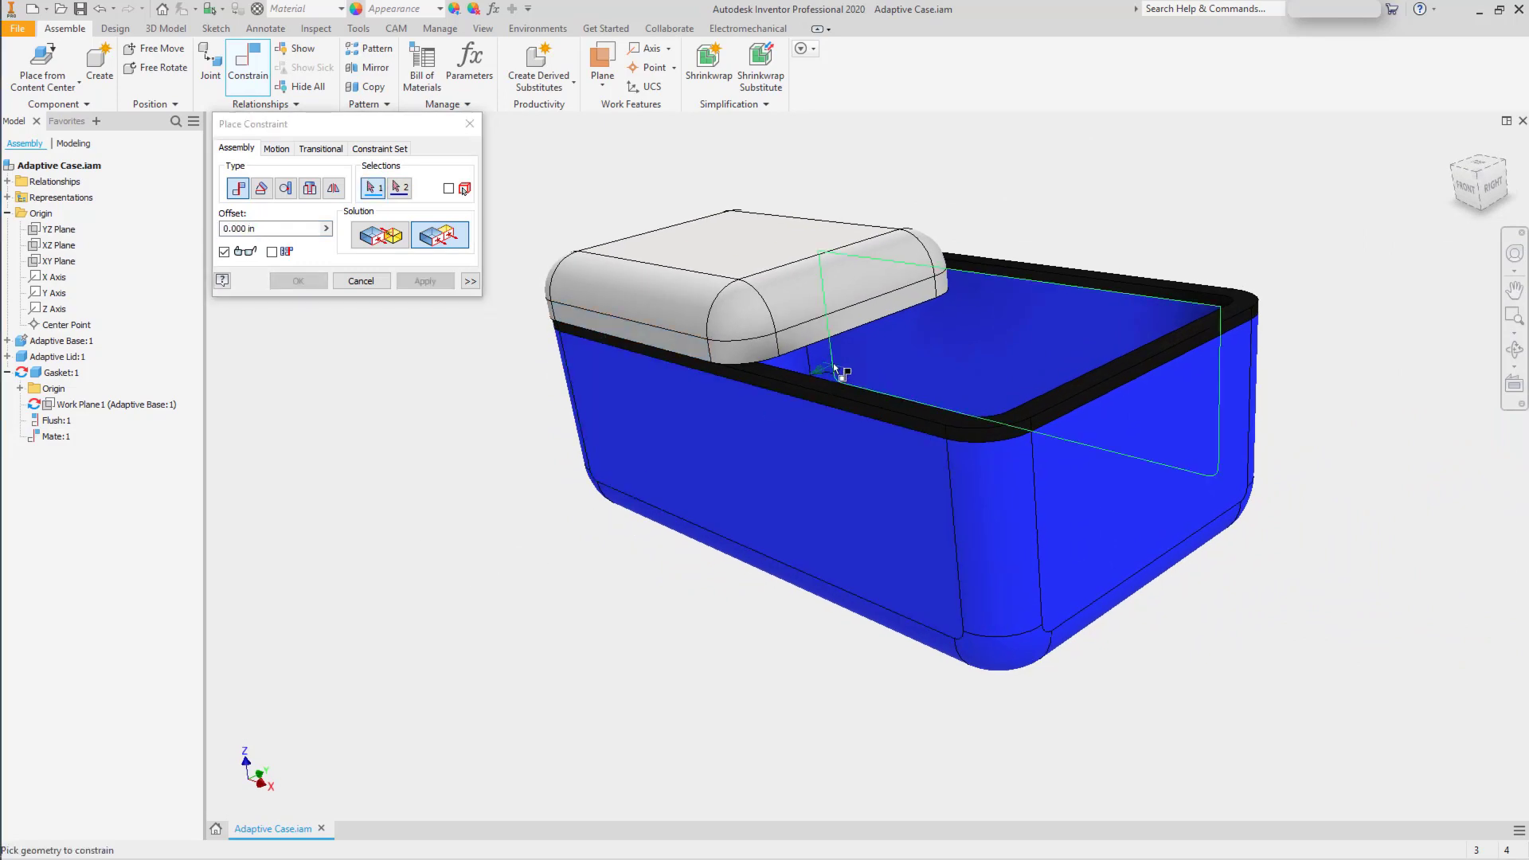
{"action": "left_click", "coordinate": [828, 328]}
{"action": "left_click", "coordinate": [1068, 409]}
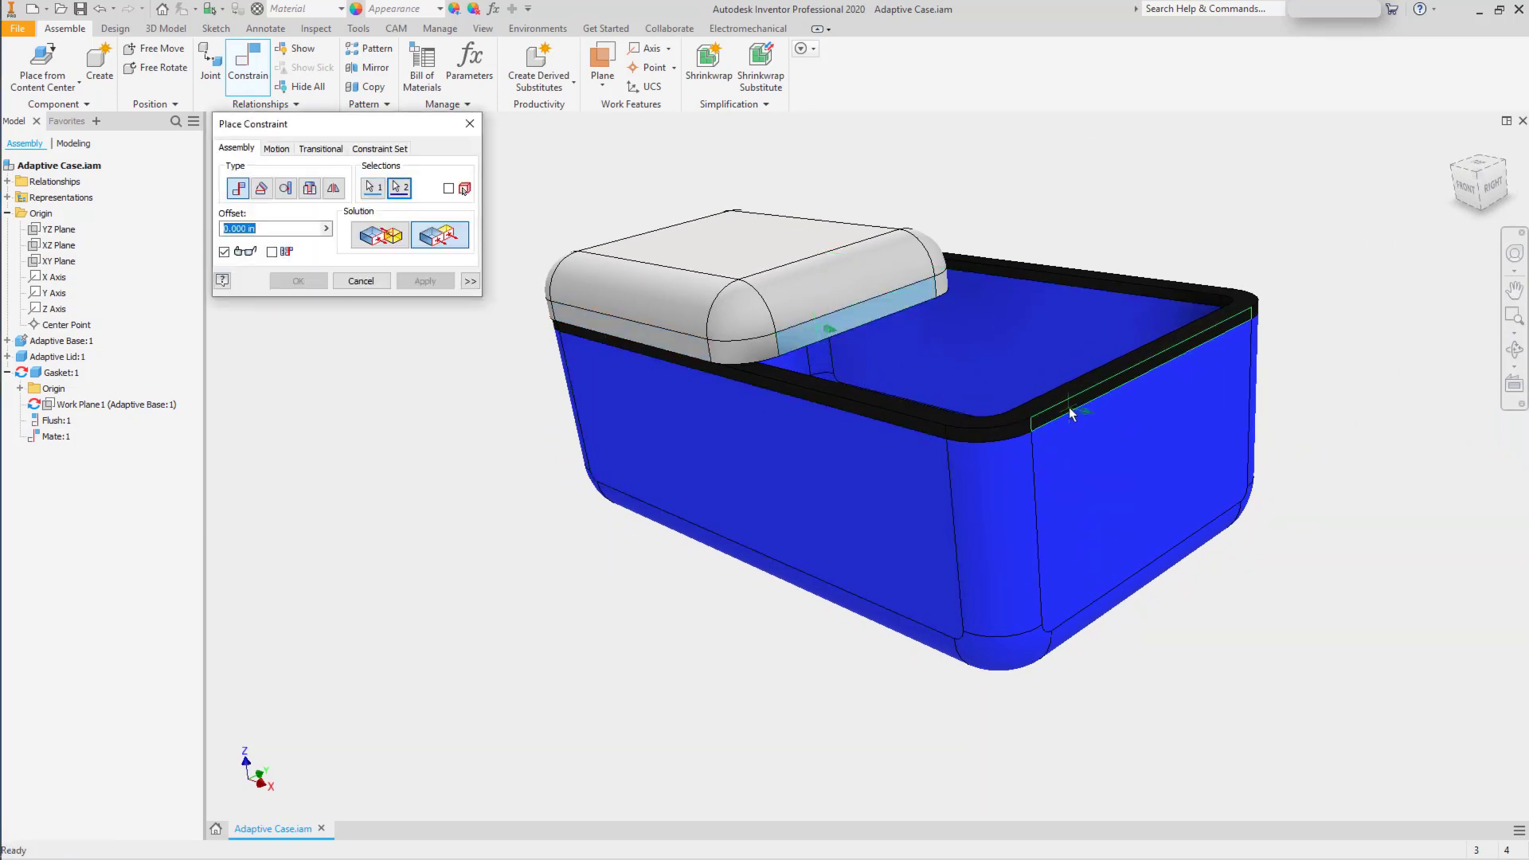
{"action": "left_click", "coordinate": [296, 281]}
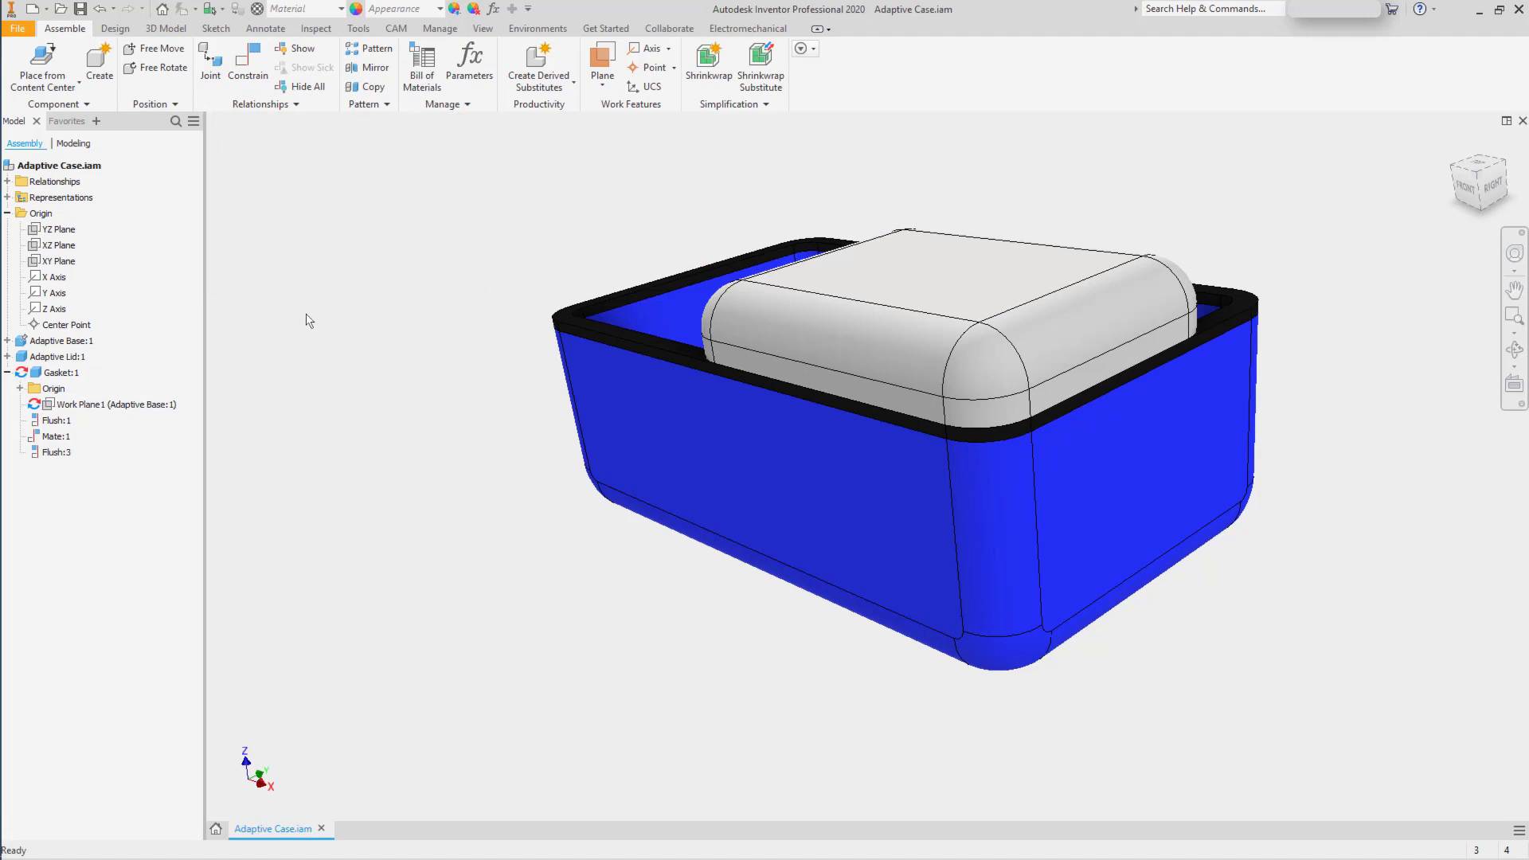
Set Adaptive Lid:1's Extrusion1 feature to Adaptive, then return to the assembly.
{"action": "key", "text": "F5"}
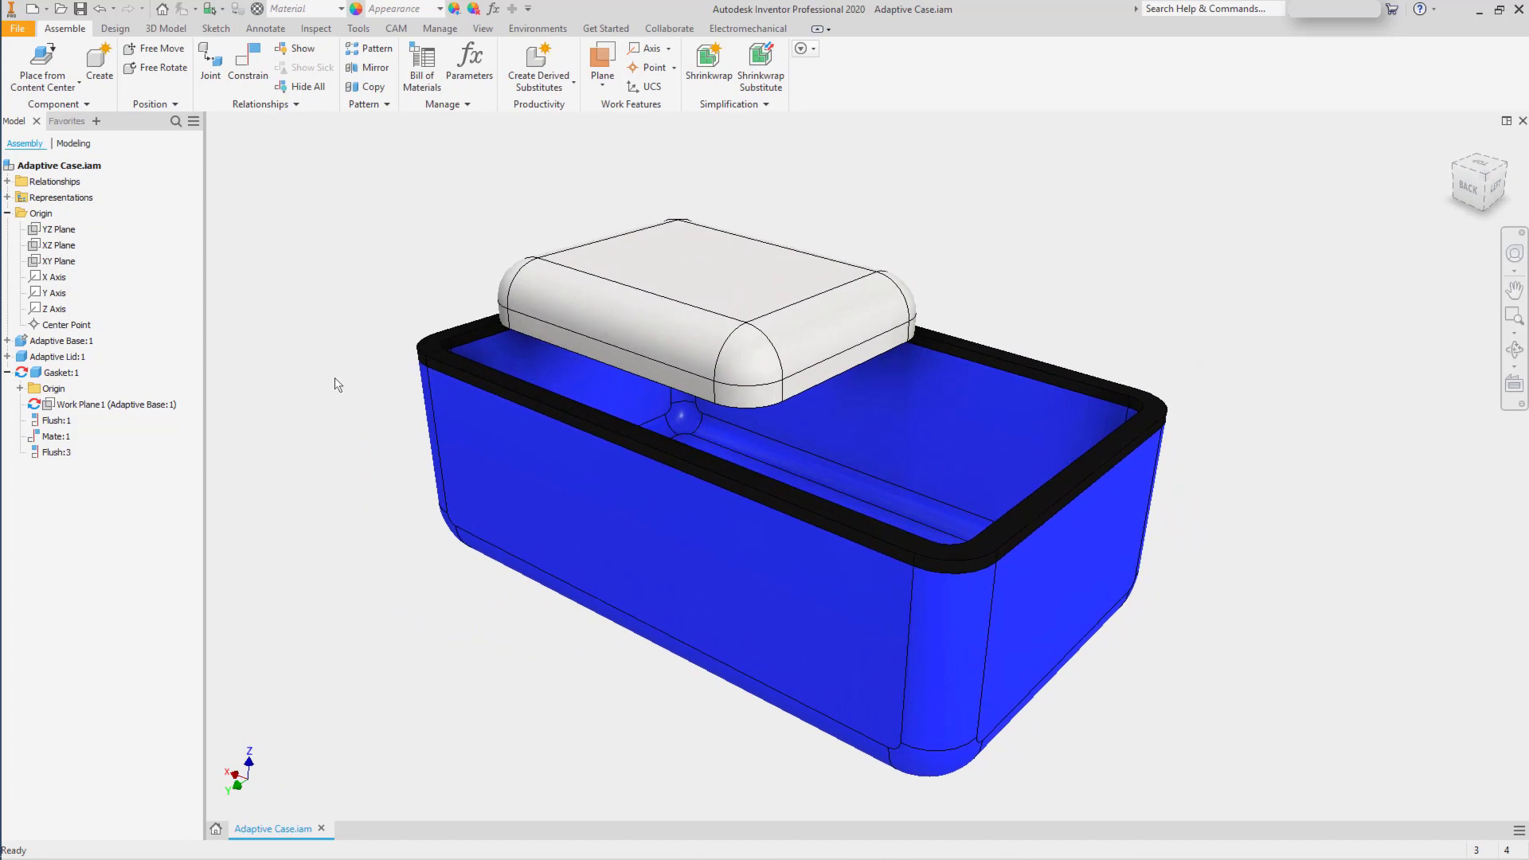
{"action": "double_click", "coordinate": [64, 356]}
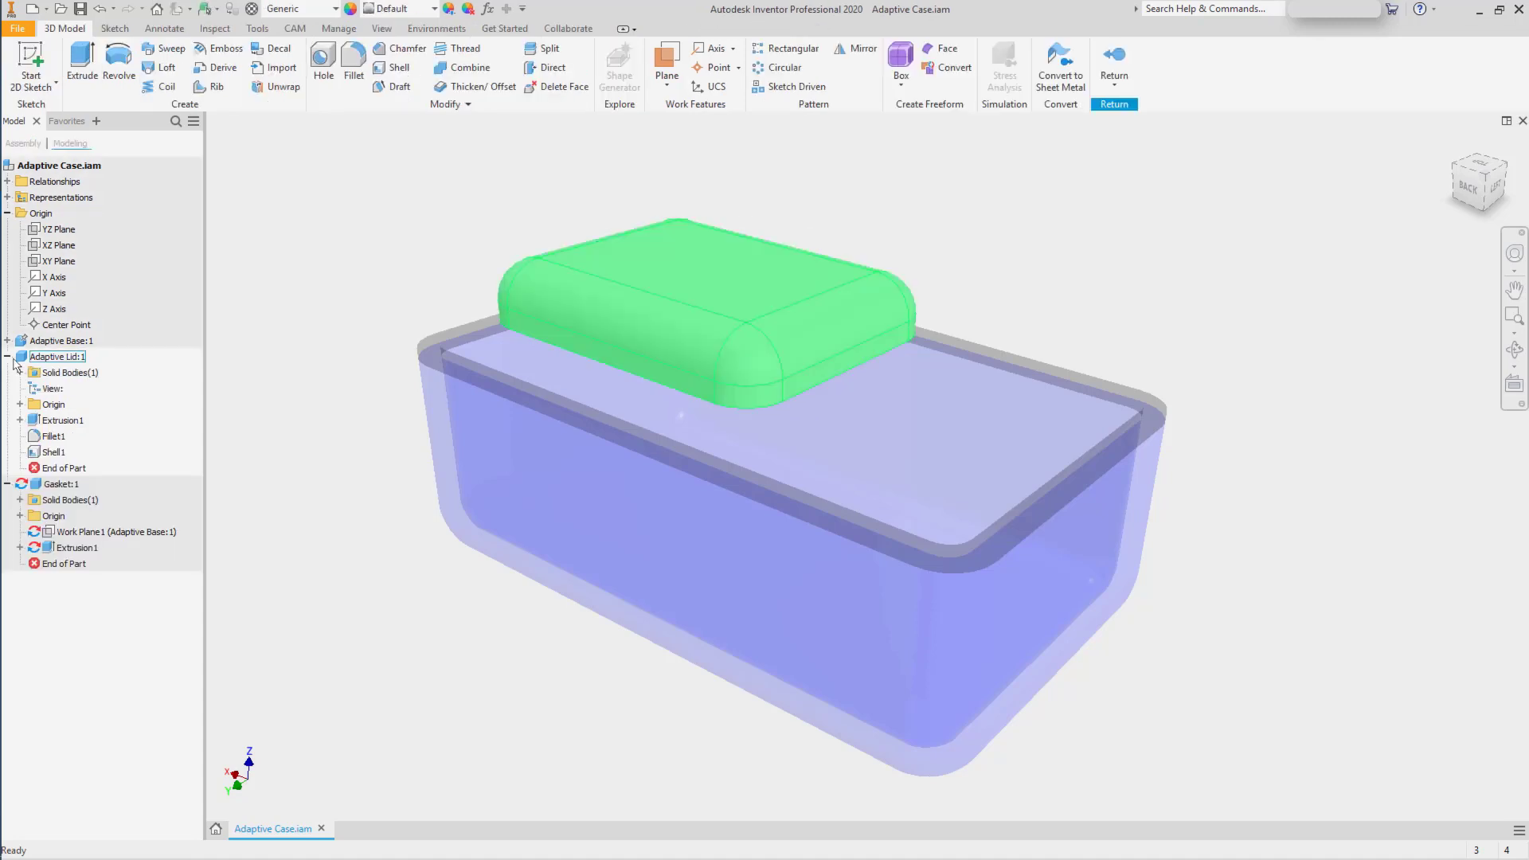
{"action": "right_click", "coordinate": [71, 428]}
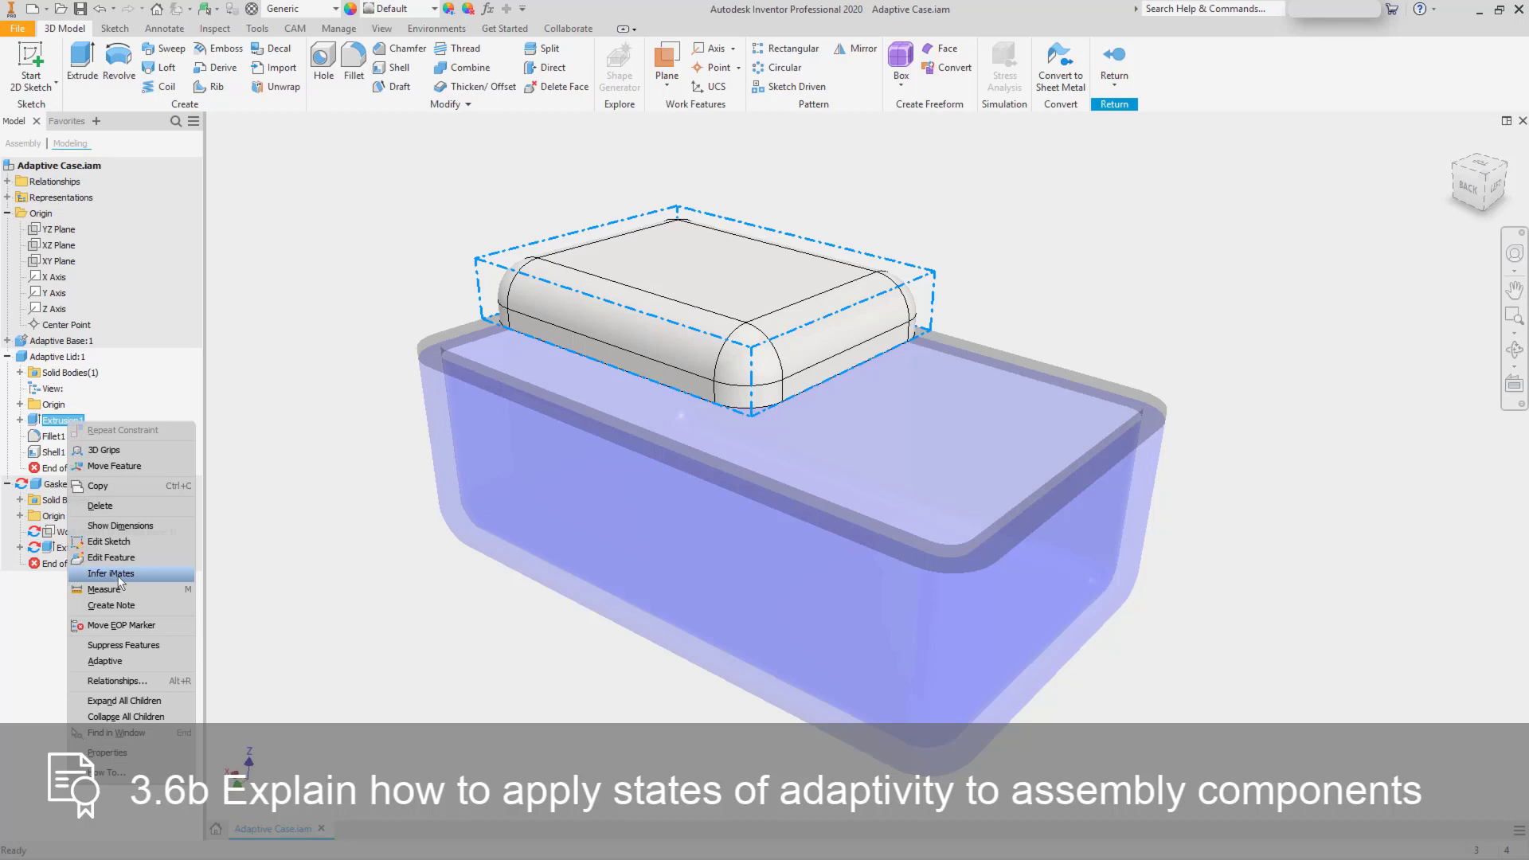
{"action": "left_click", "coordinate": [145, 661]}
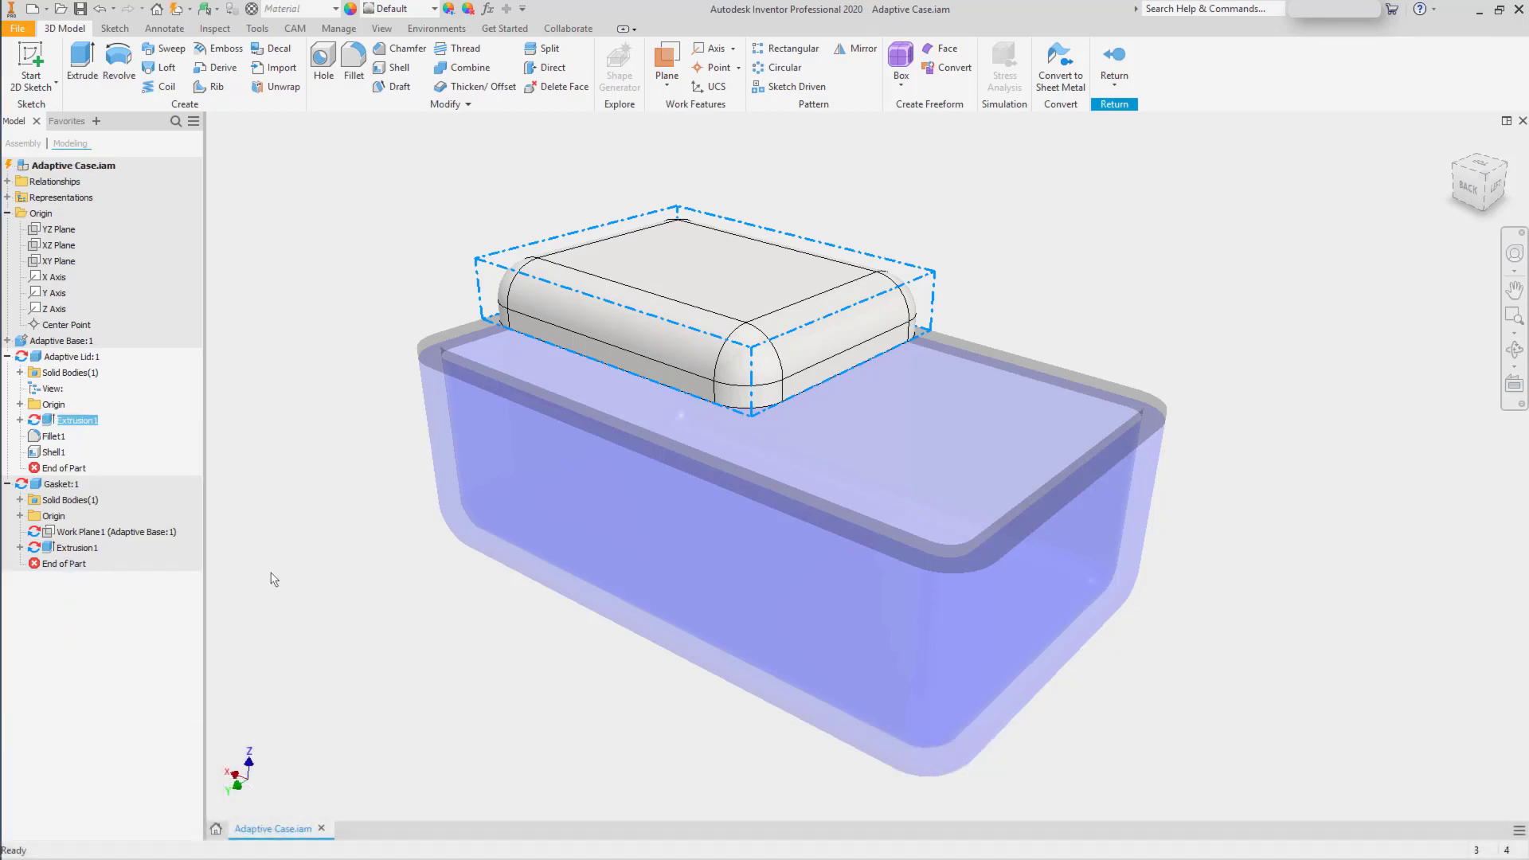
{"action": "left_click", "coordinate": [291, 558]}
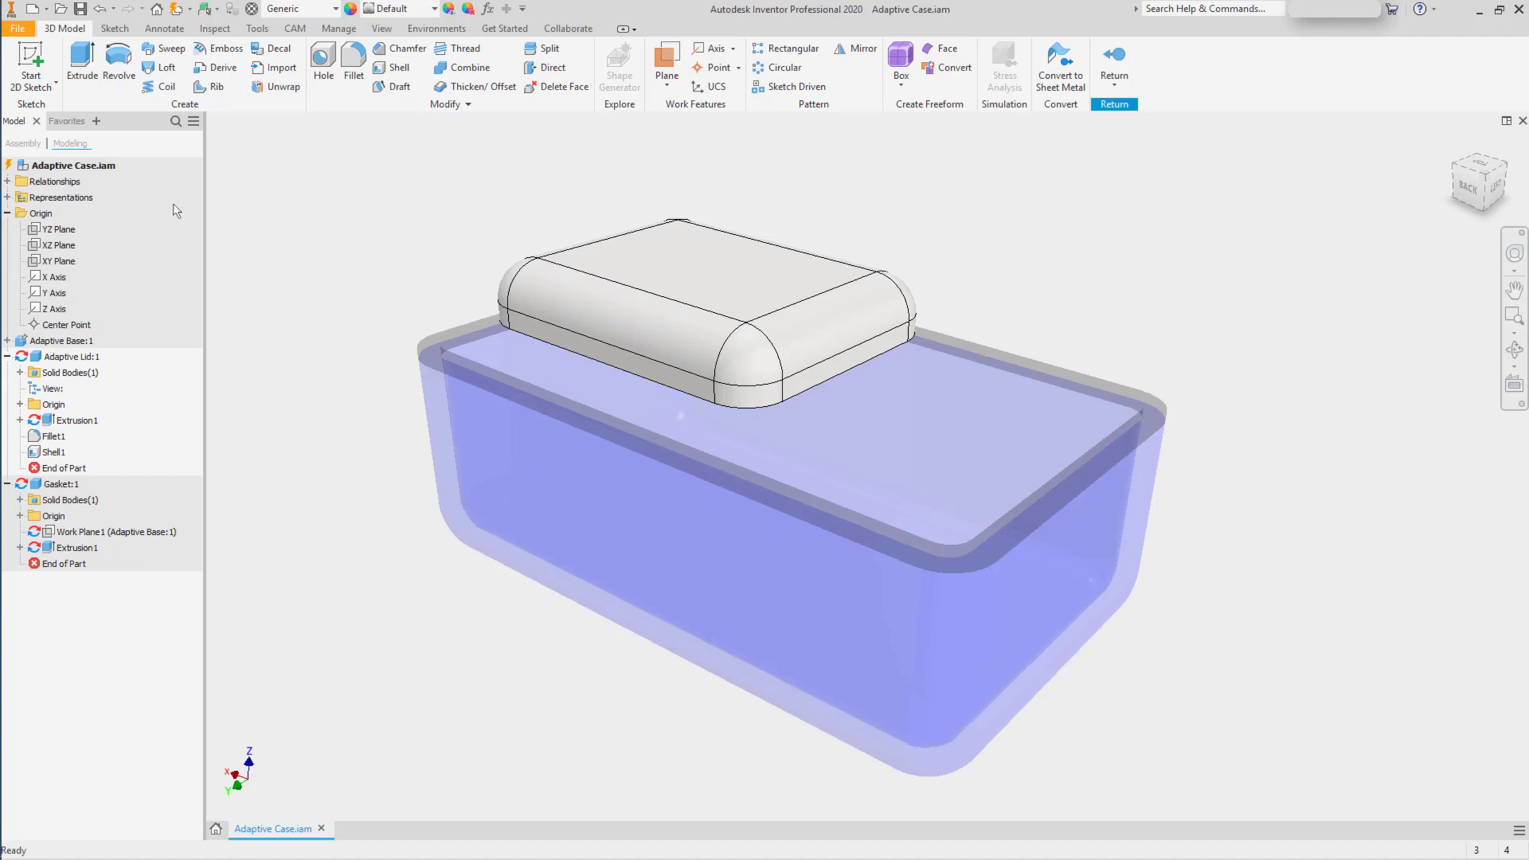
{"action": "double_click", "coordinate": [86, 165]}
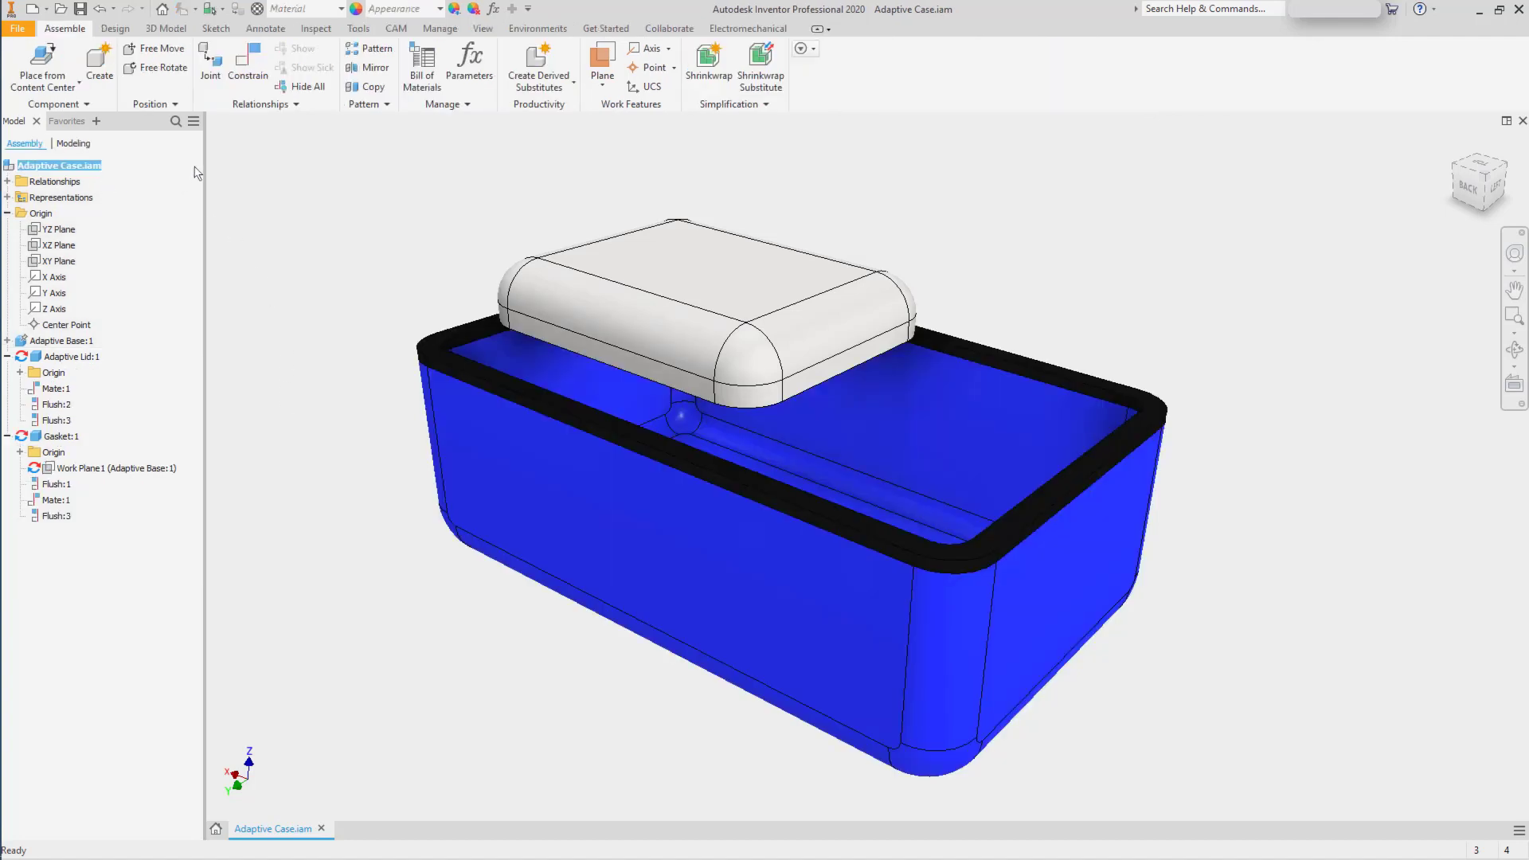
Flush the lid's two remaining side faces with the base's inner rim and outer side face.
{"action": "left_click", "coordinate": [249, 63]}
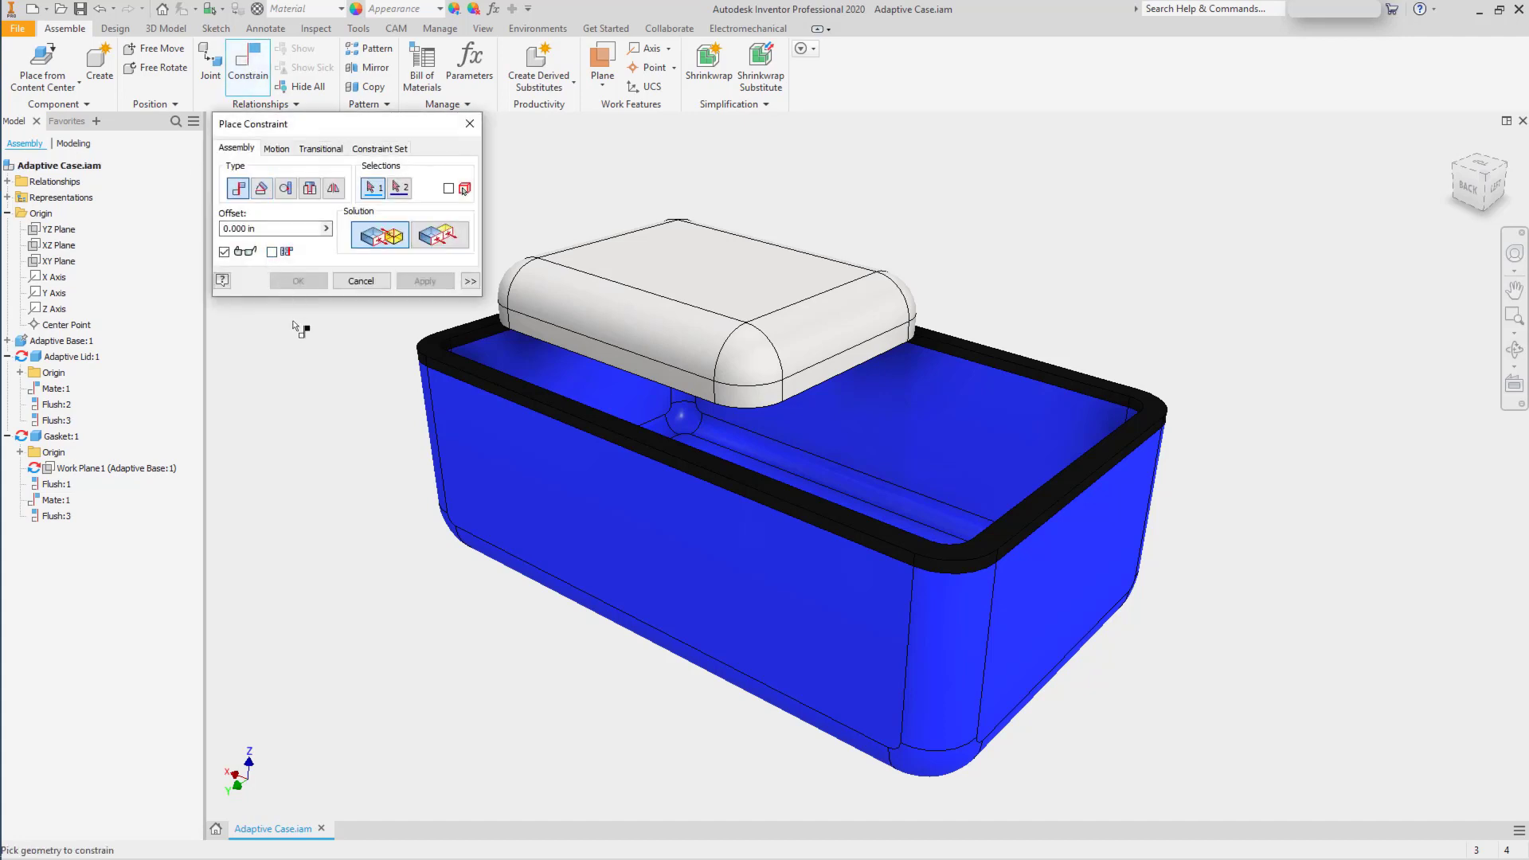
{"action": "left_click", "coordinate": [439, 235]}
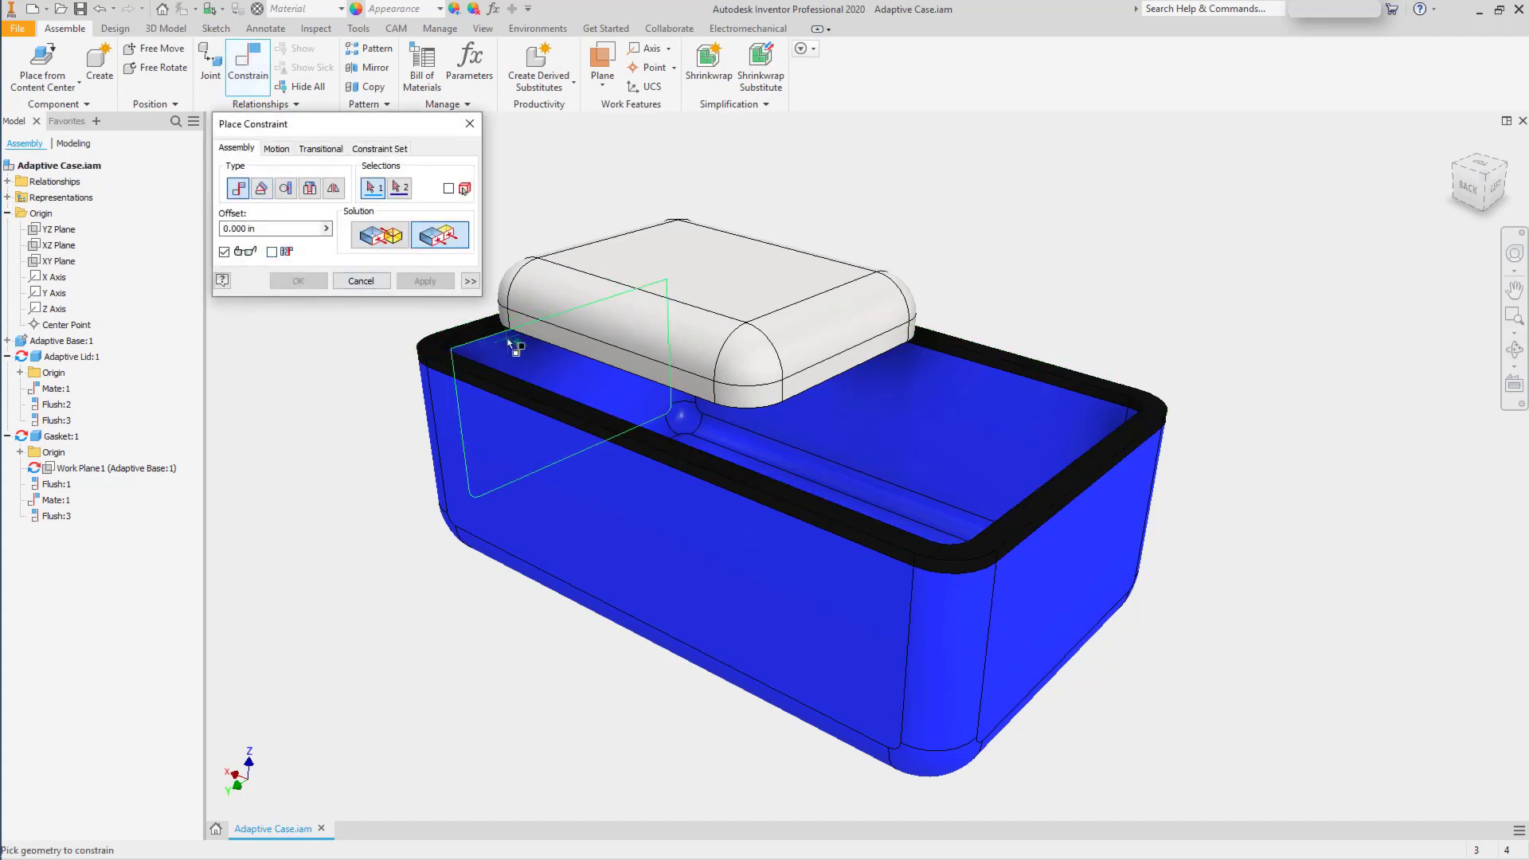
{"action": "left_click", "coordinate": [562, 338]}
{"action": "left_click", "coordinate": [500, 409]}
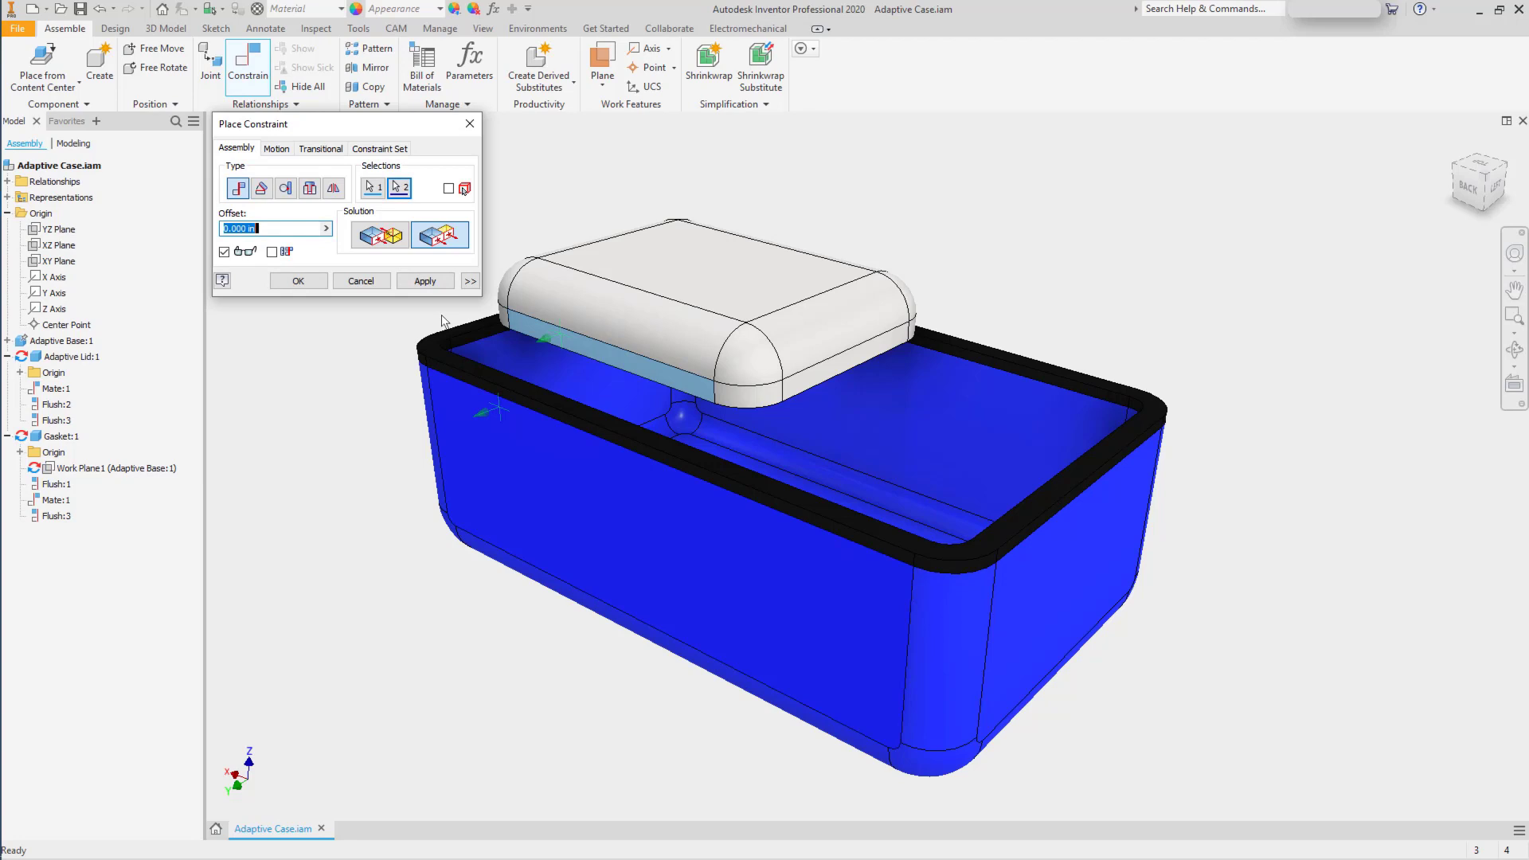
{"action": "left_click", "coordinate": [426, 280]}
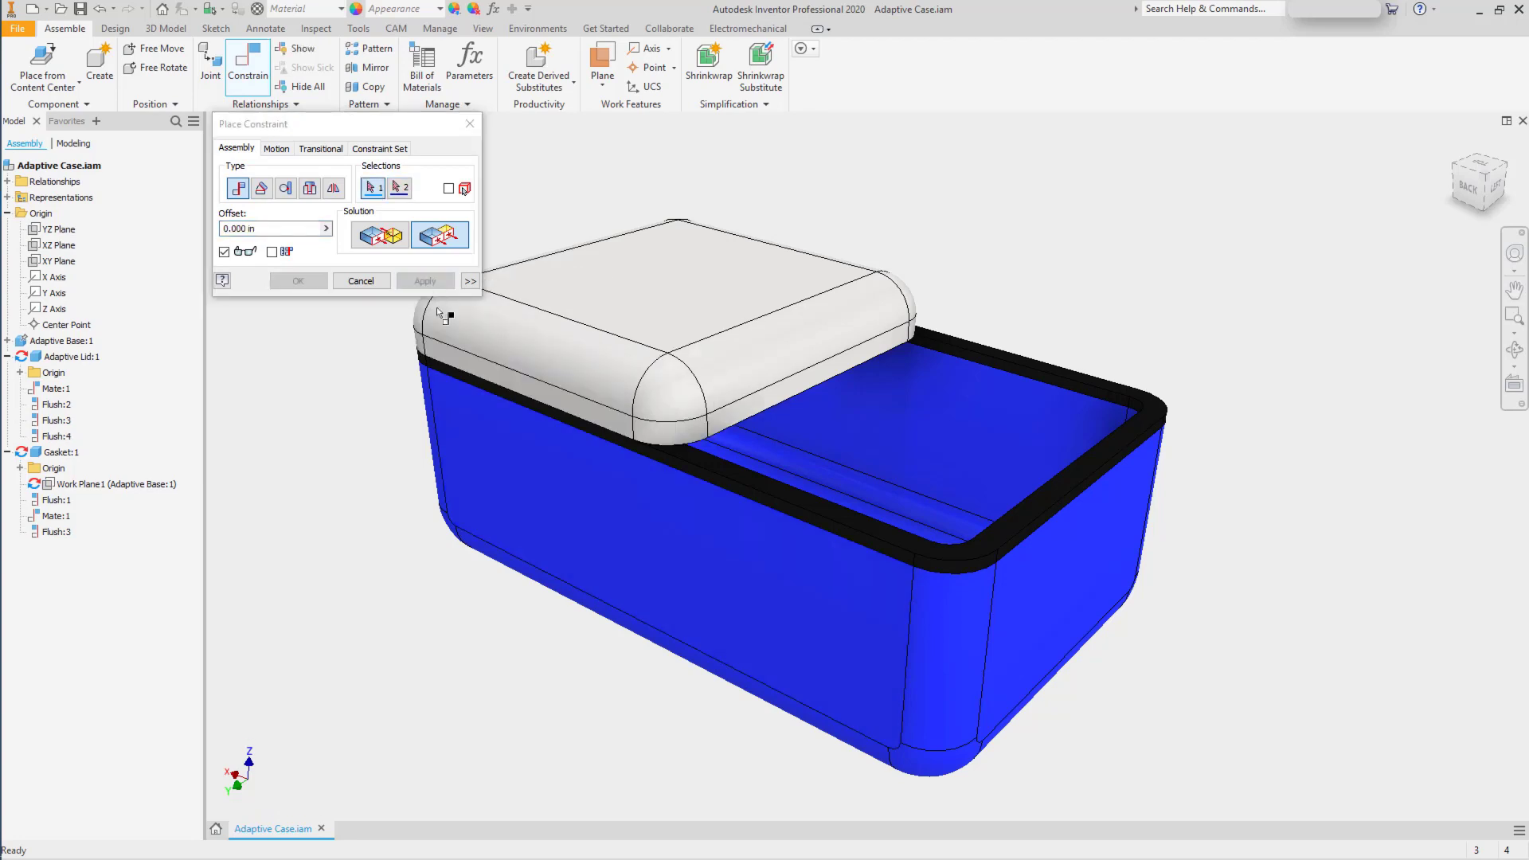
{"action": "left_click", "coordinate": [784, 402]}
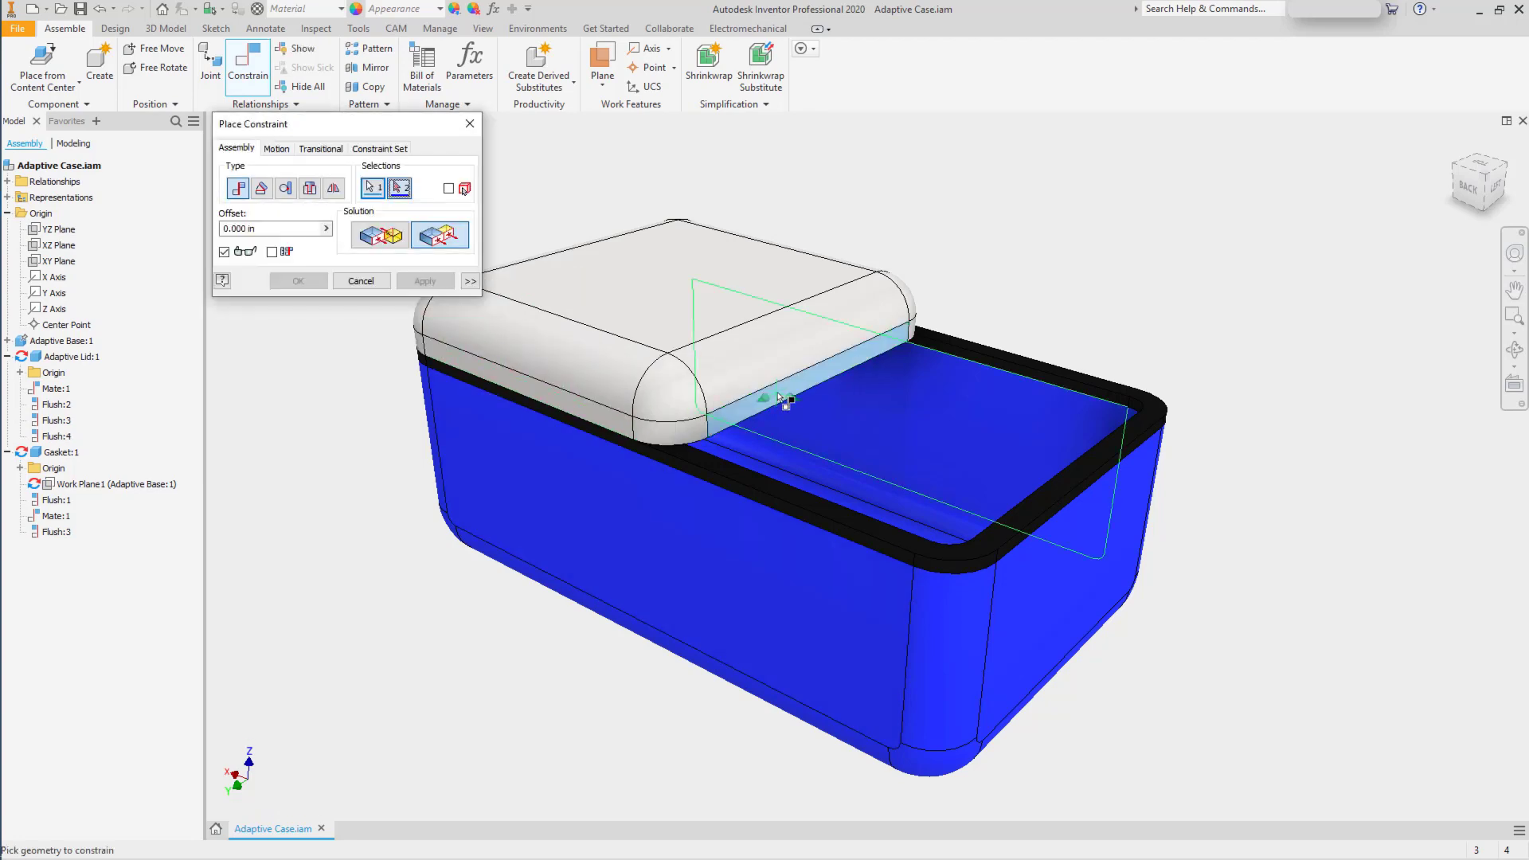
{"action": "left_click", "coordinate": [1044, 563]}
{"action": "left_click", "coordinate": [298, 282]}
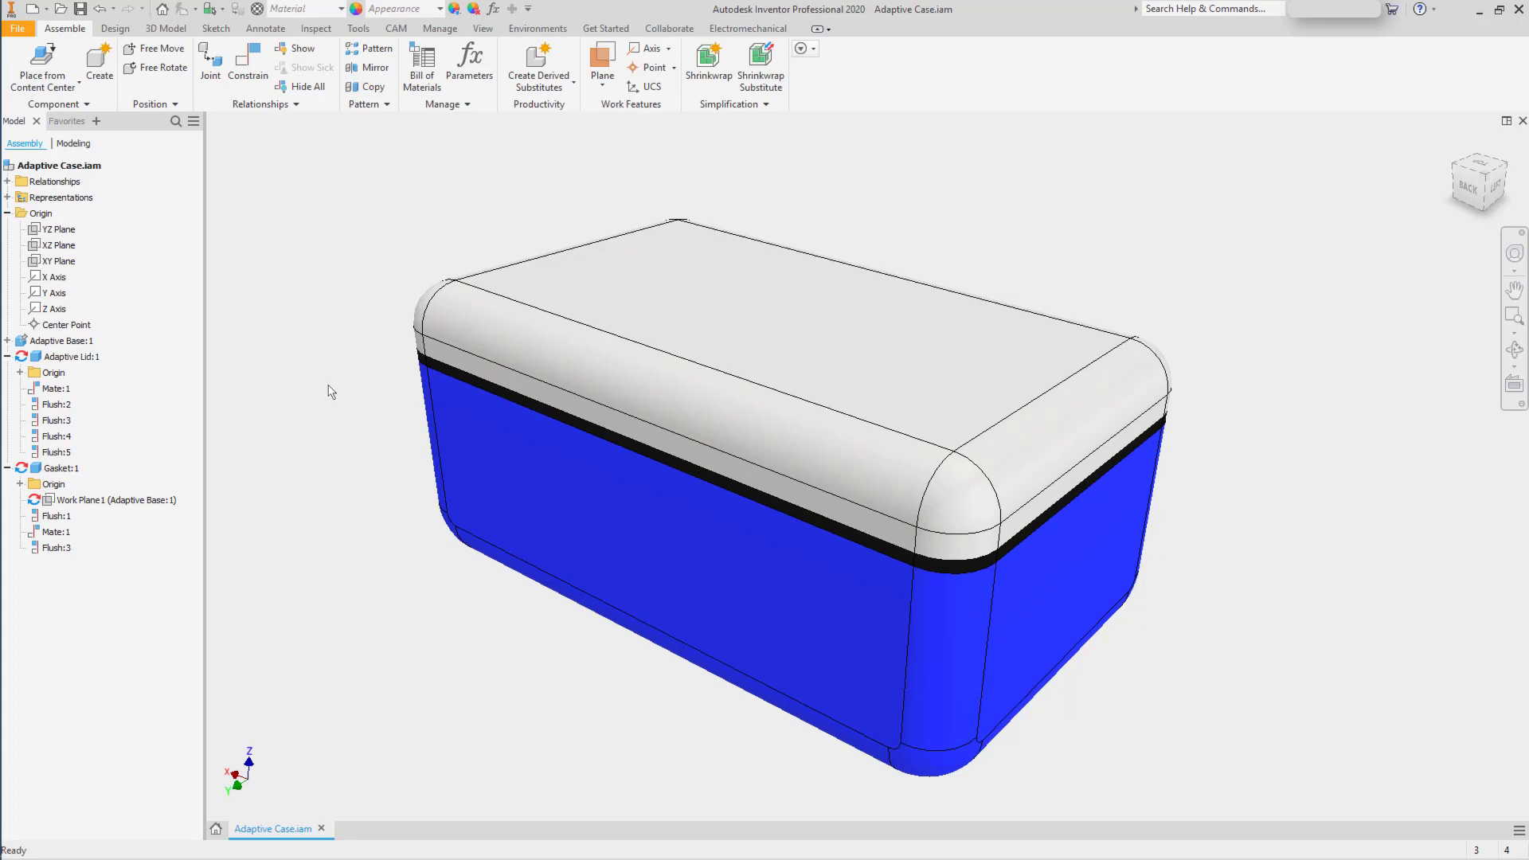
Uncheck Adaptive on Adaptive Lid:1 in the browser so its size stays fixed.
{"action": "right_click", "coordinate": [78, 357]}
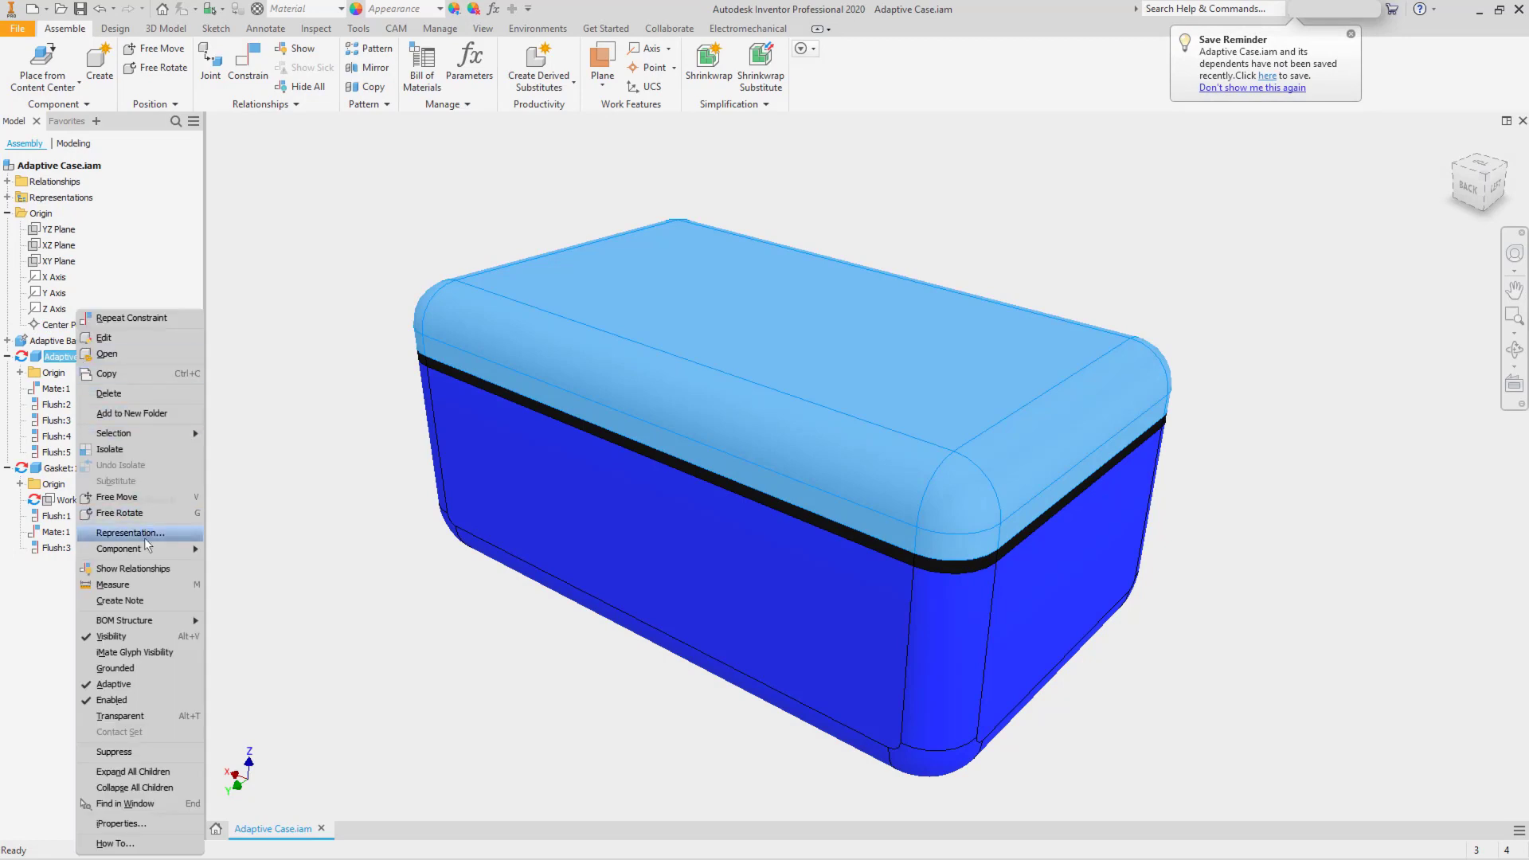
{"action": "left_click", "coordinate": [128, 683]}
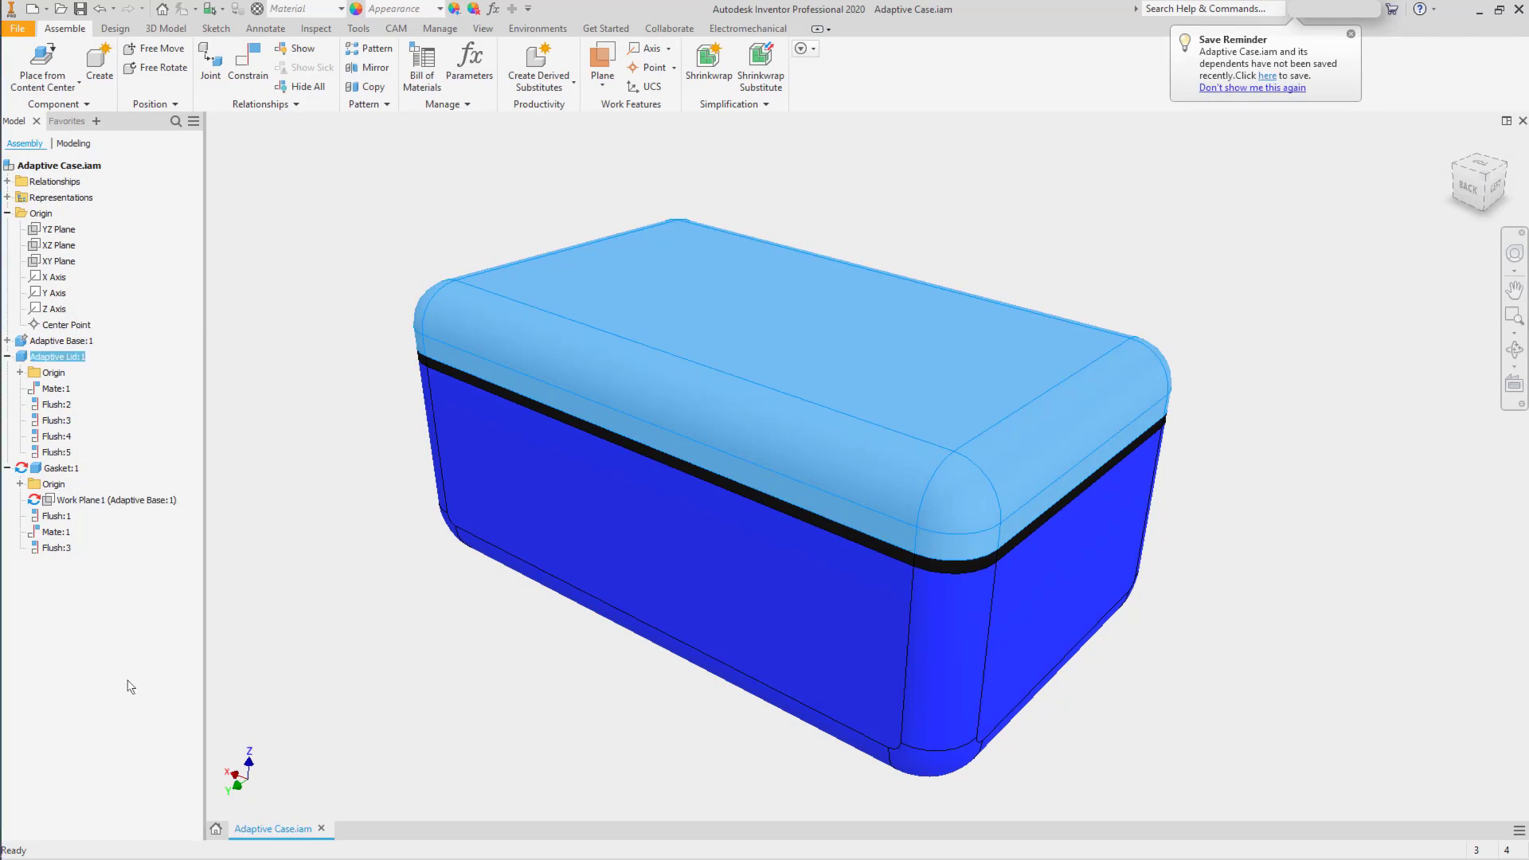
{"action": "left_click", "coordinate": [298, 462]}
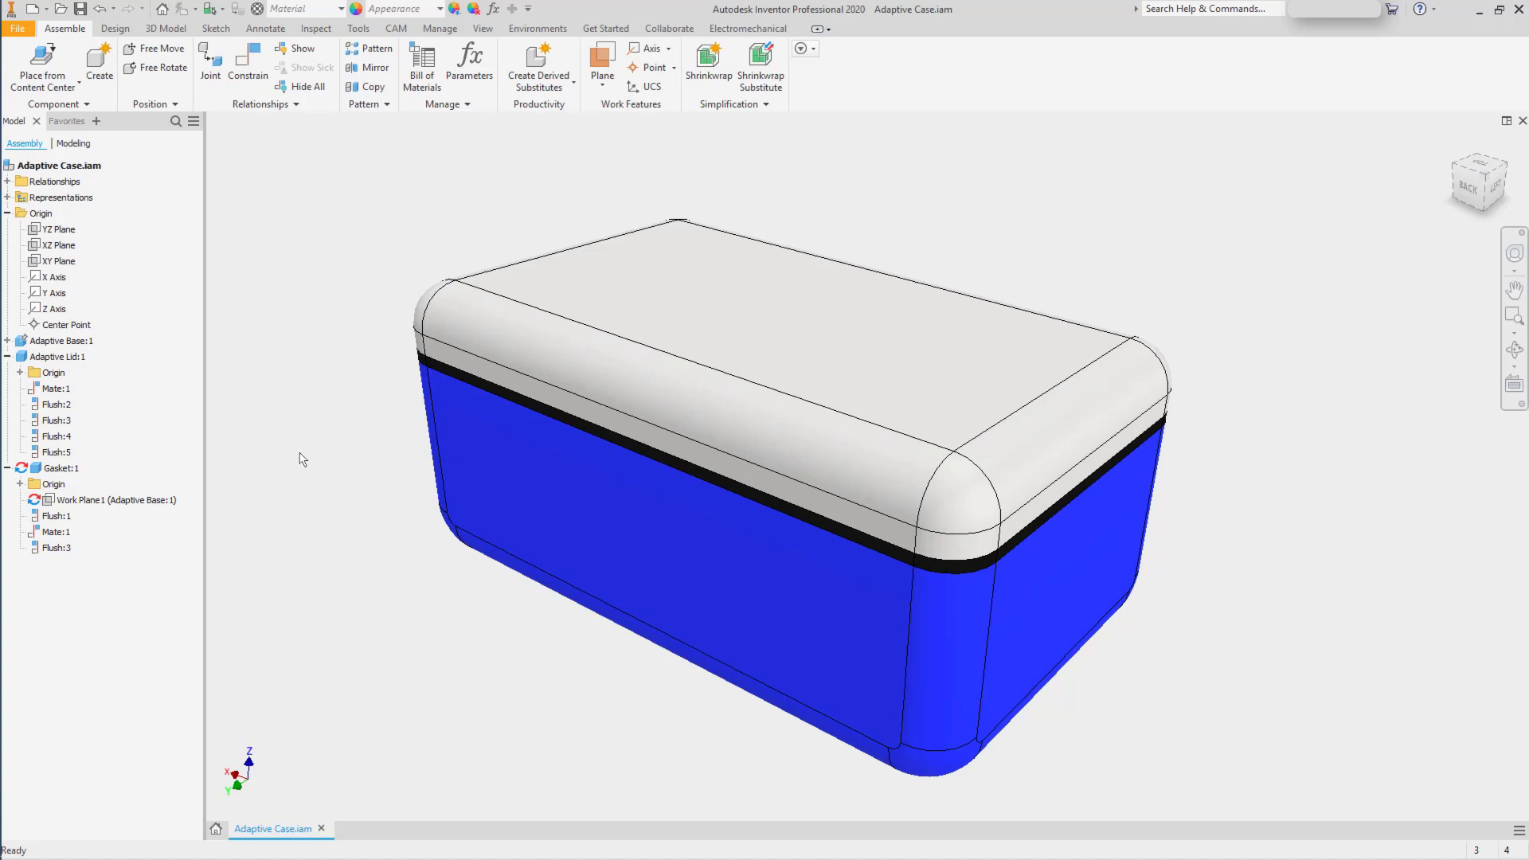
Turn on visibility of Adaptive Base:1's Sketch1 under Extrusion1, then return to the assembly.
{"action": "left_click", "coordinate": [8, 341]}
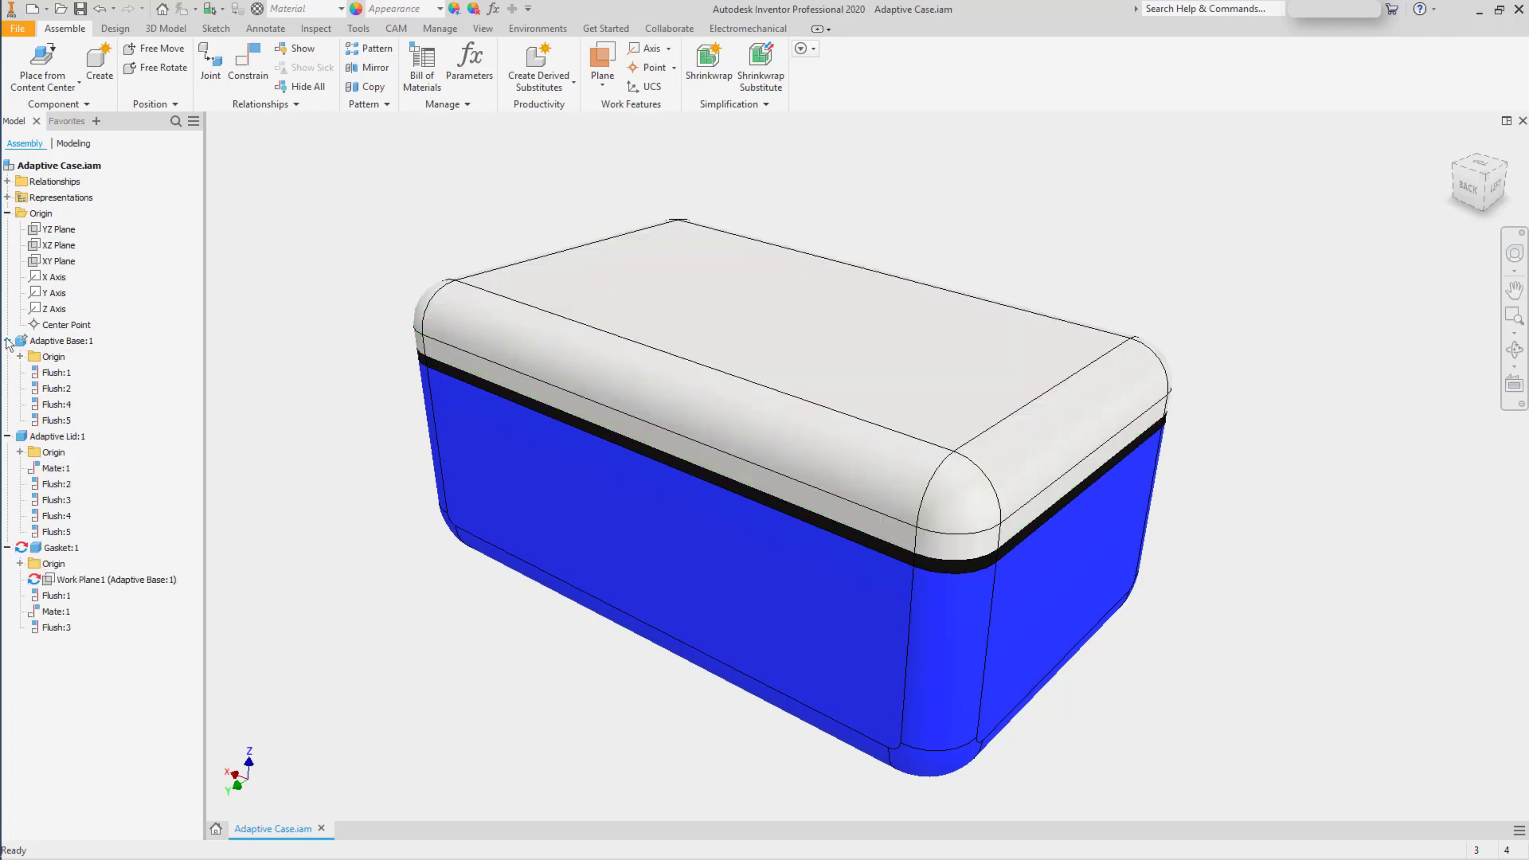
{"action": "left_click", "coordinate": [49, 341]}
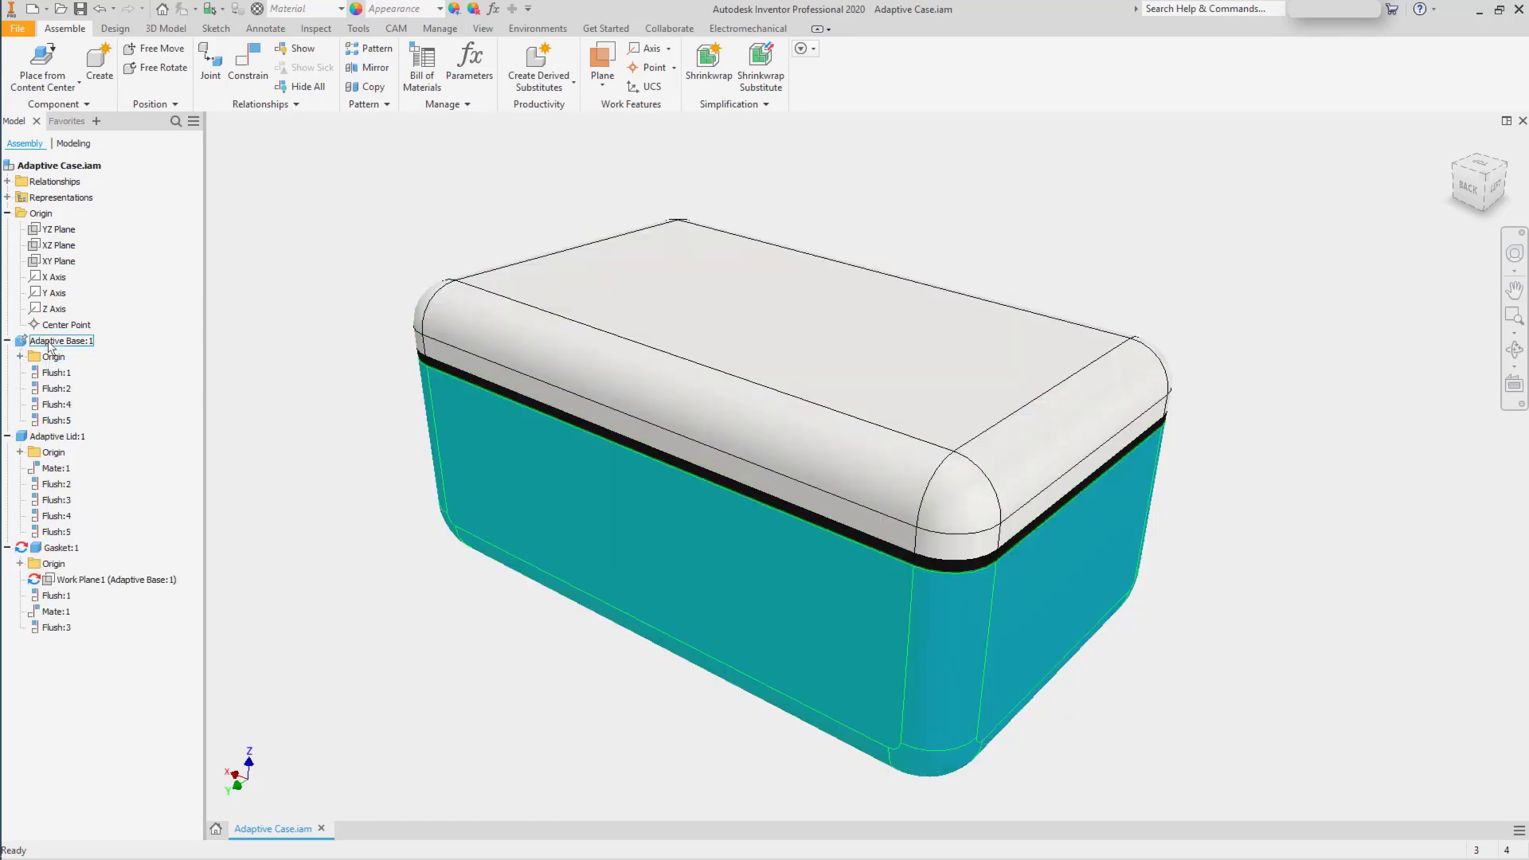
{"action": "double_click", "coordinate": [49, 342]}
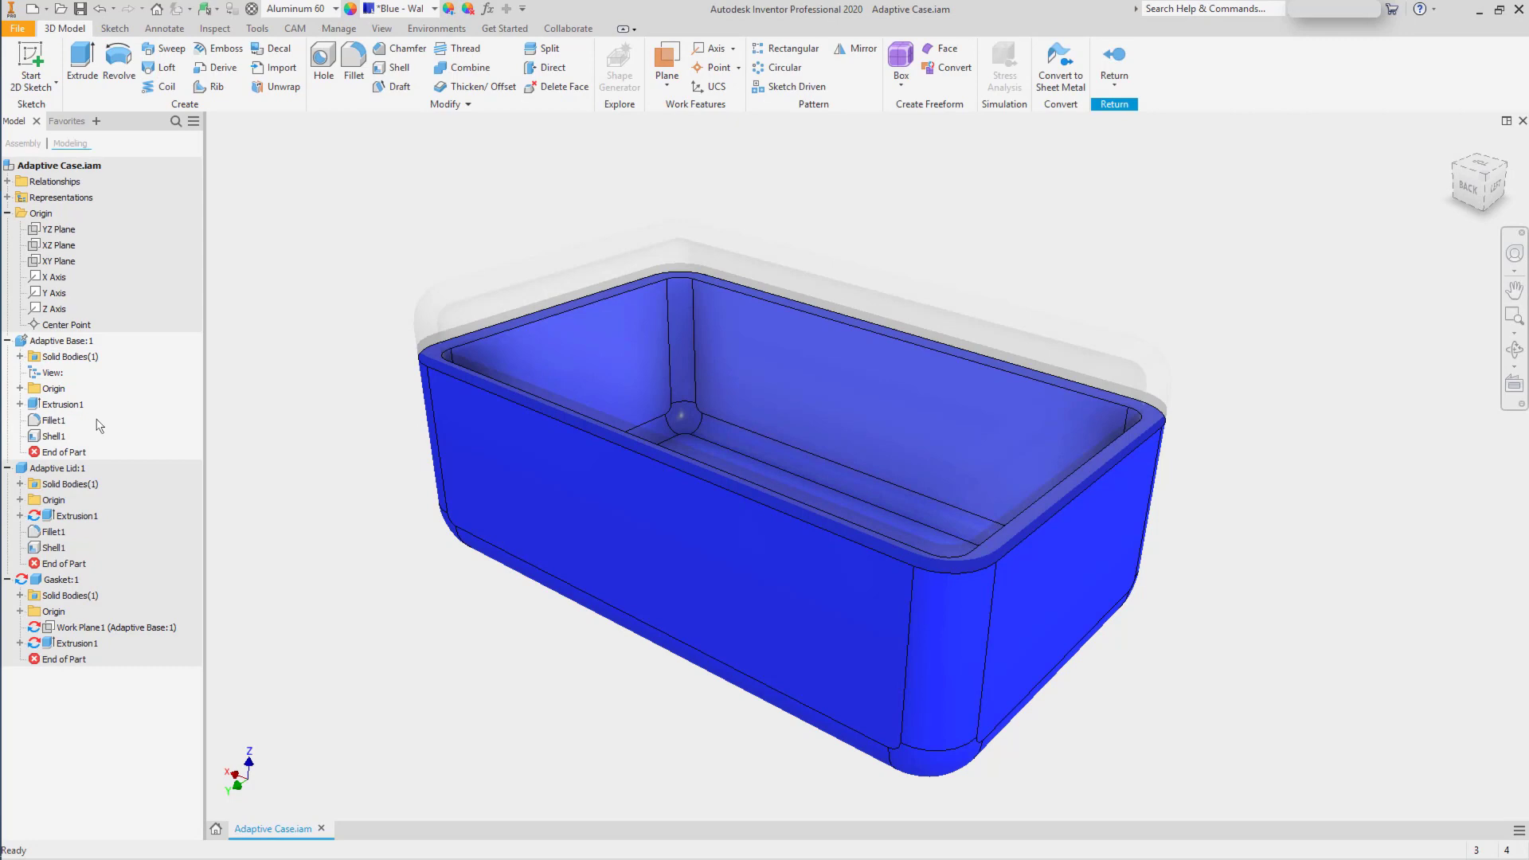
{"action": "left_click", "coordinate": [20, 404]}
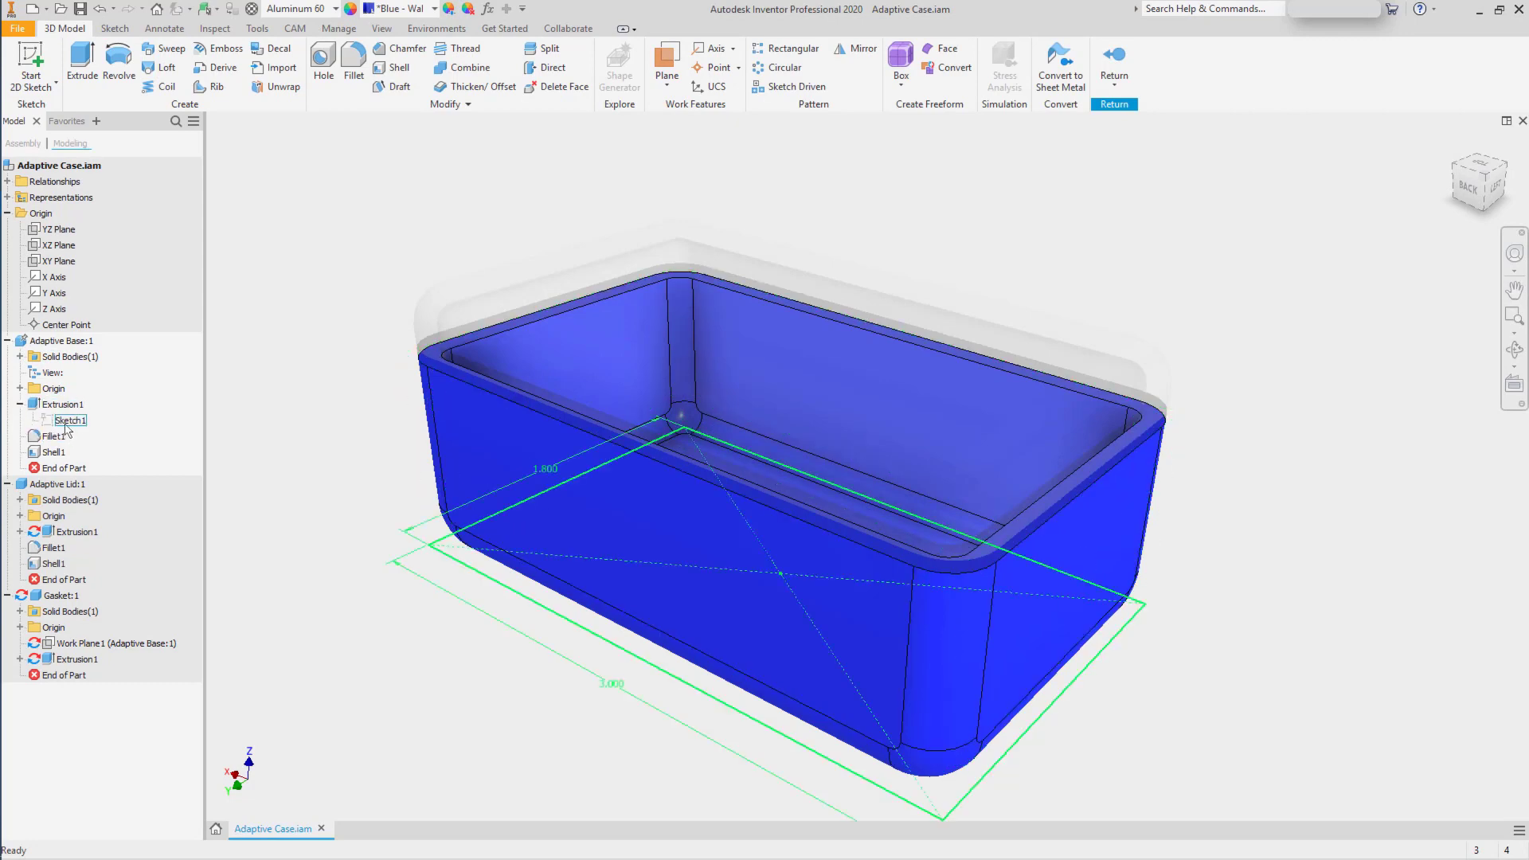
{"action": "right_click", "coordinate": [66, 426]}
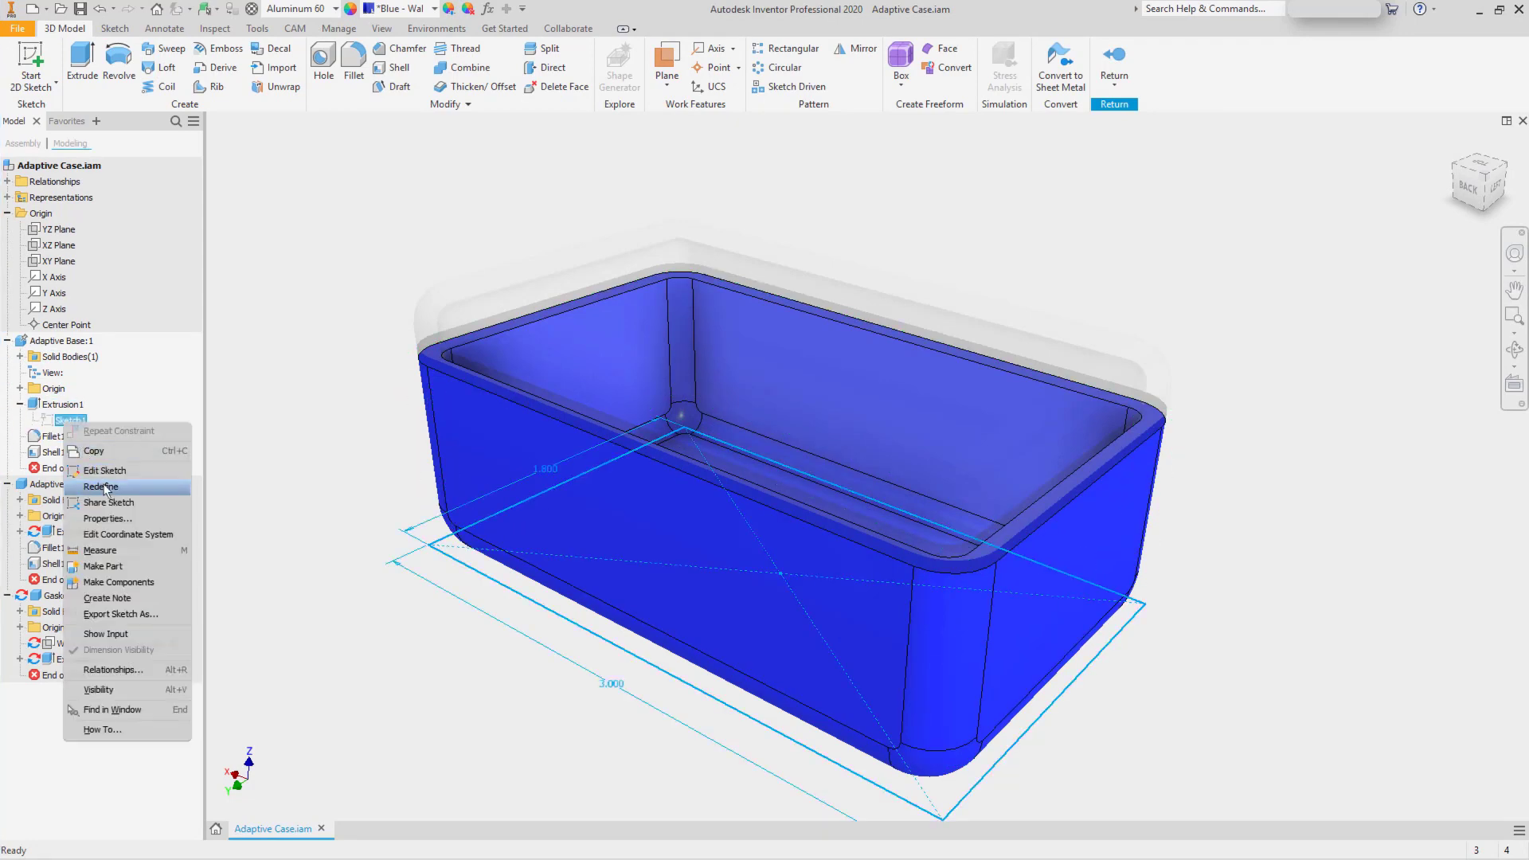
{"action": "left_click", "coordinate": [113, 688]}
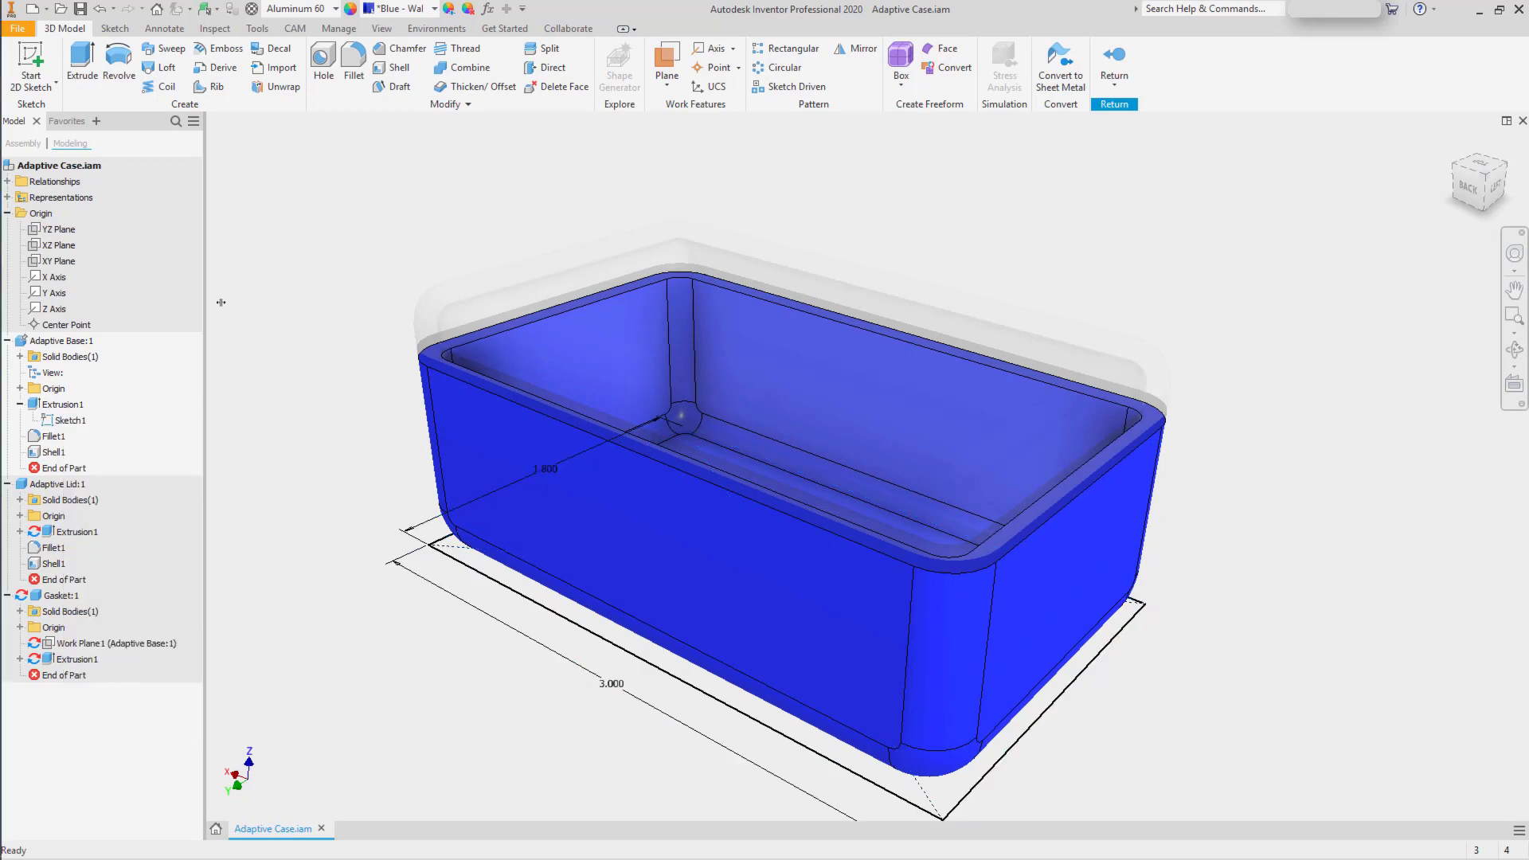
{"action": "double_click", "coordinate": [97, 165]}
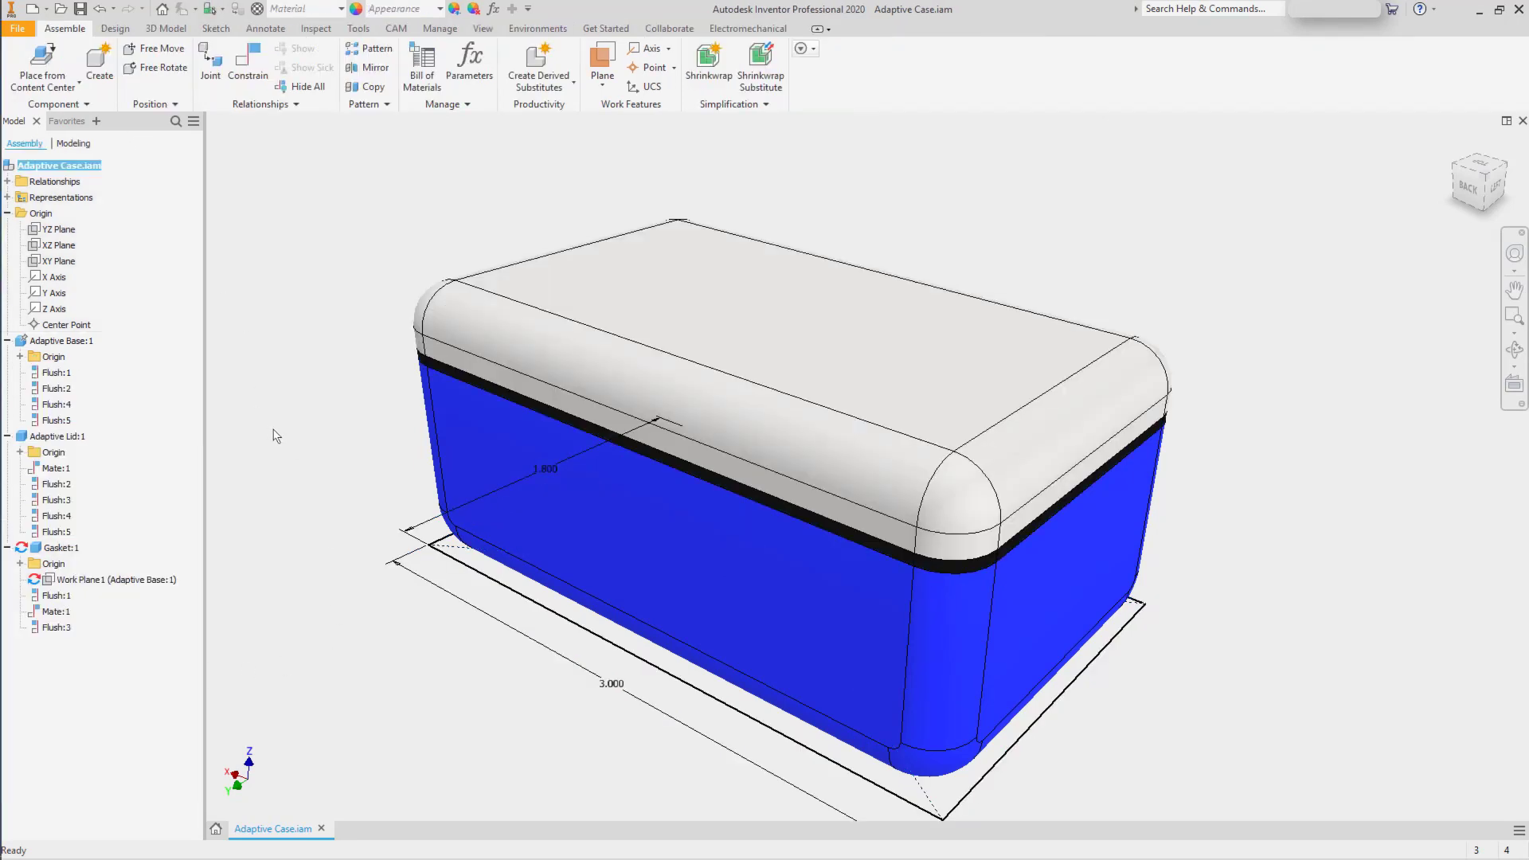
Edit the base sketch dimensions to 4.000 long and 2.300 wide via Select Sketch Features.
{"action": "scroll", "coordinate": [340, 523], "scroll_direction": "down", "scroll_amount": 3}
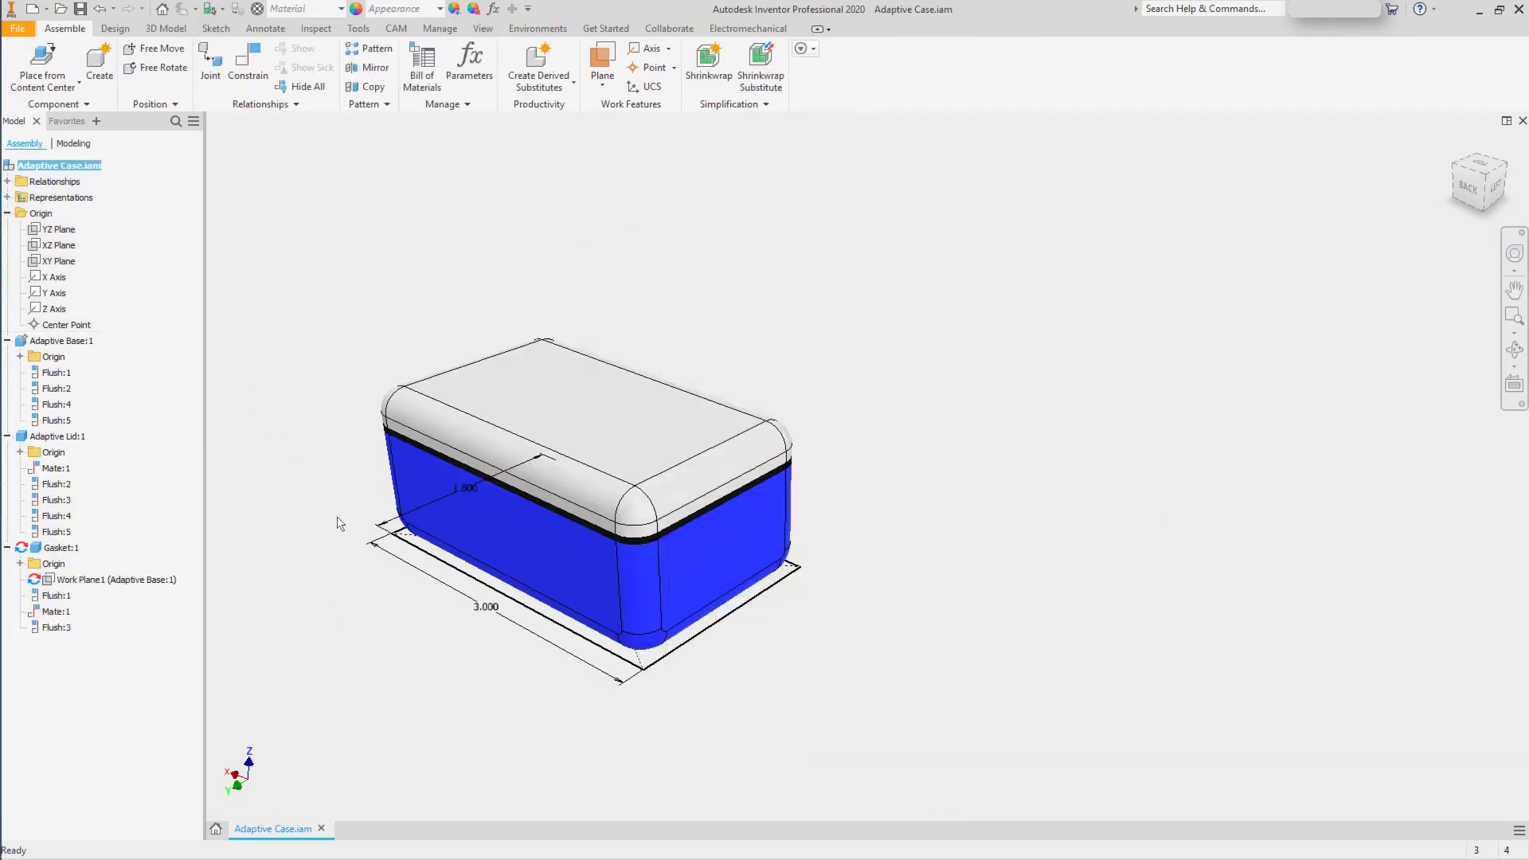
{"action": "left_click", "coordinate": [390, 528]}
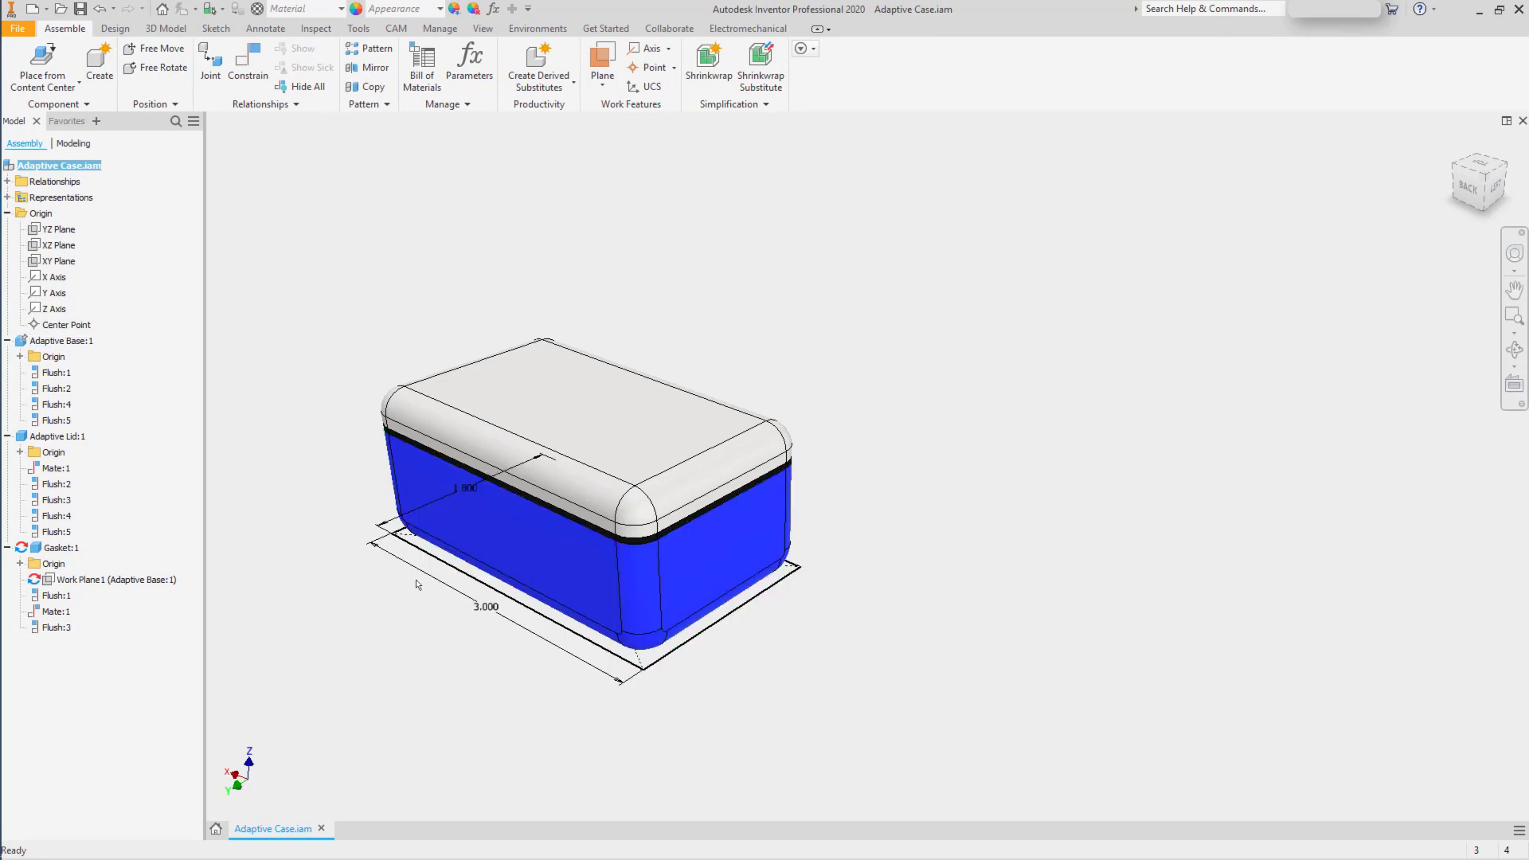
{"action": "right_click", "coordinate": [331, 599], "text": "shift"}
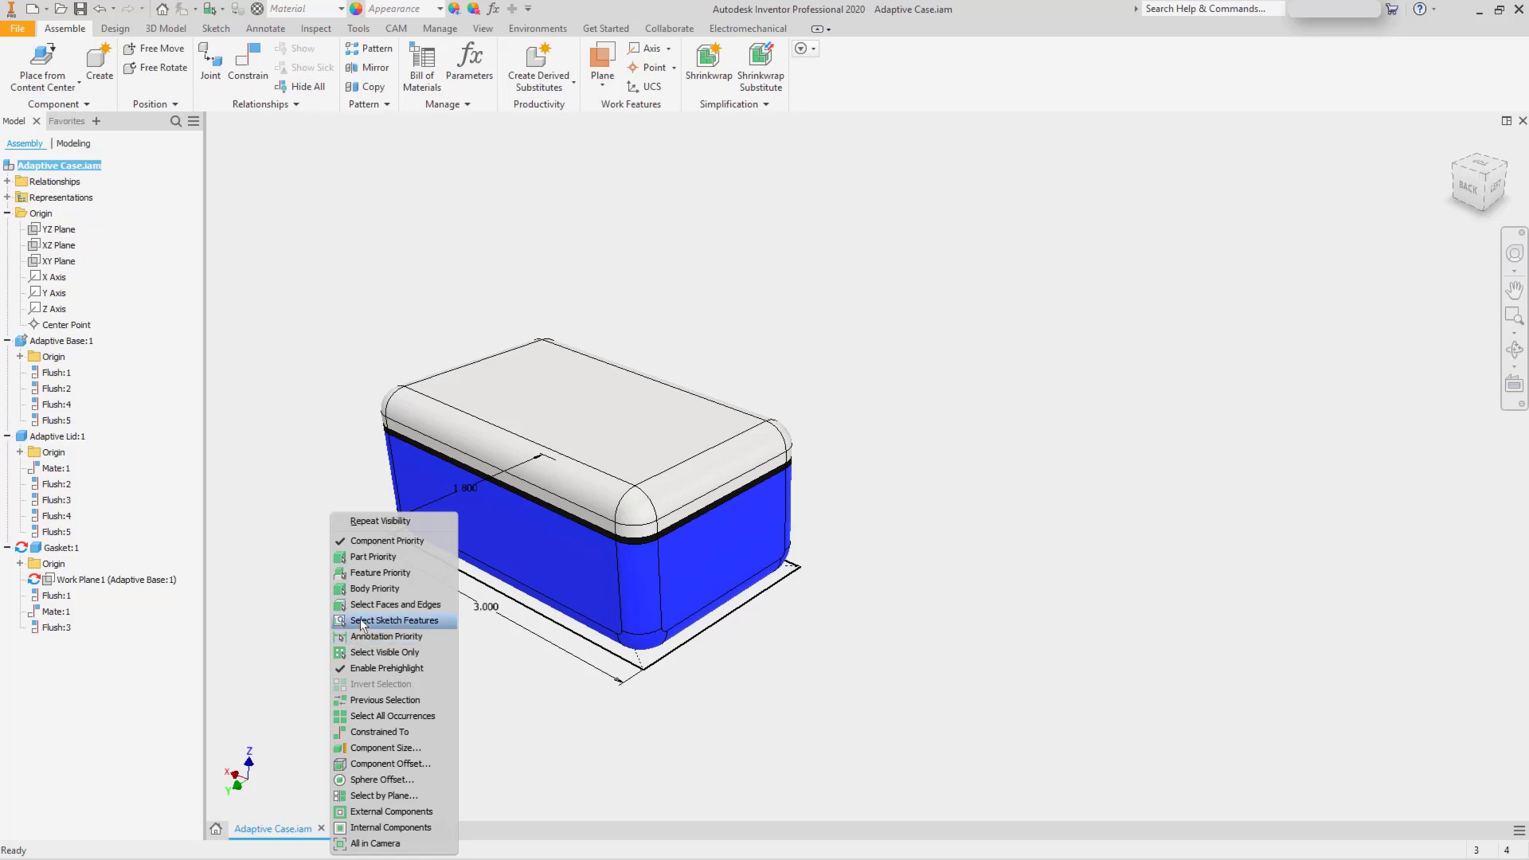
{"action": "left_click", "coordinate": [361, 620]}
{"action": "double_click", "coordinate": [485, 605]}
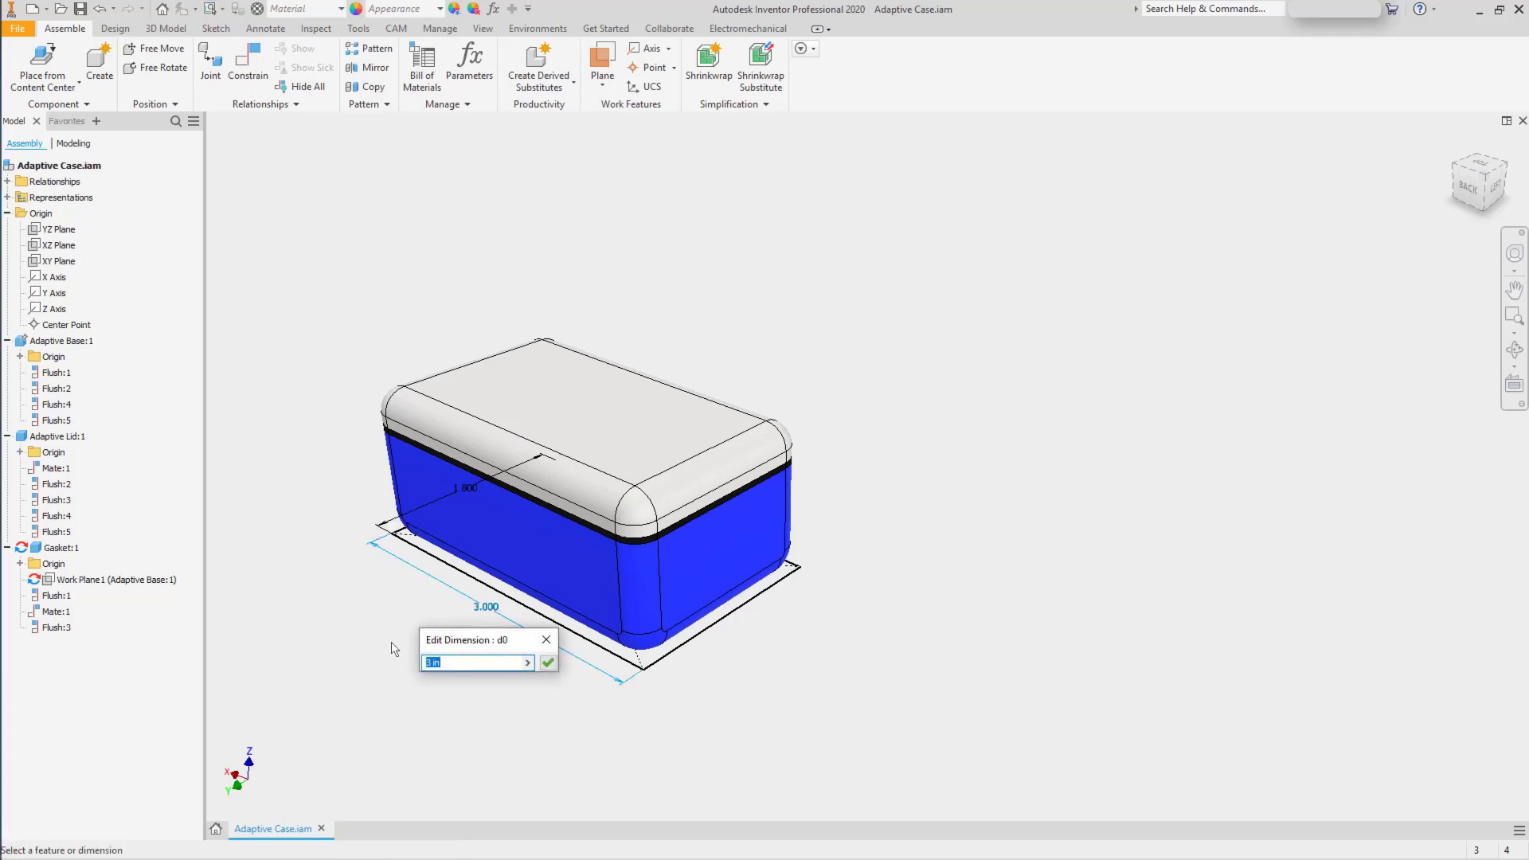
{"action": "type", "text": "4"}
{"action": "key", "text": "Return"}
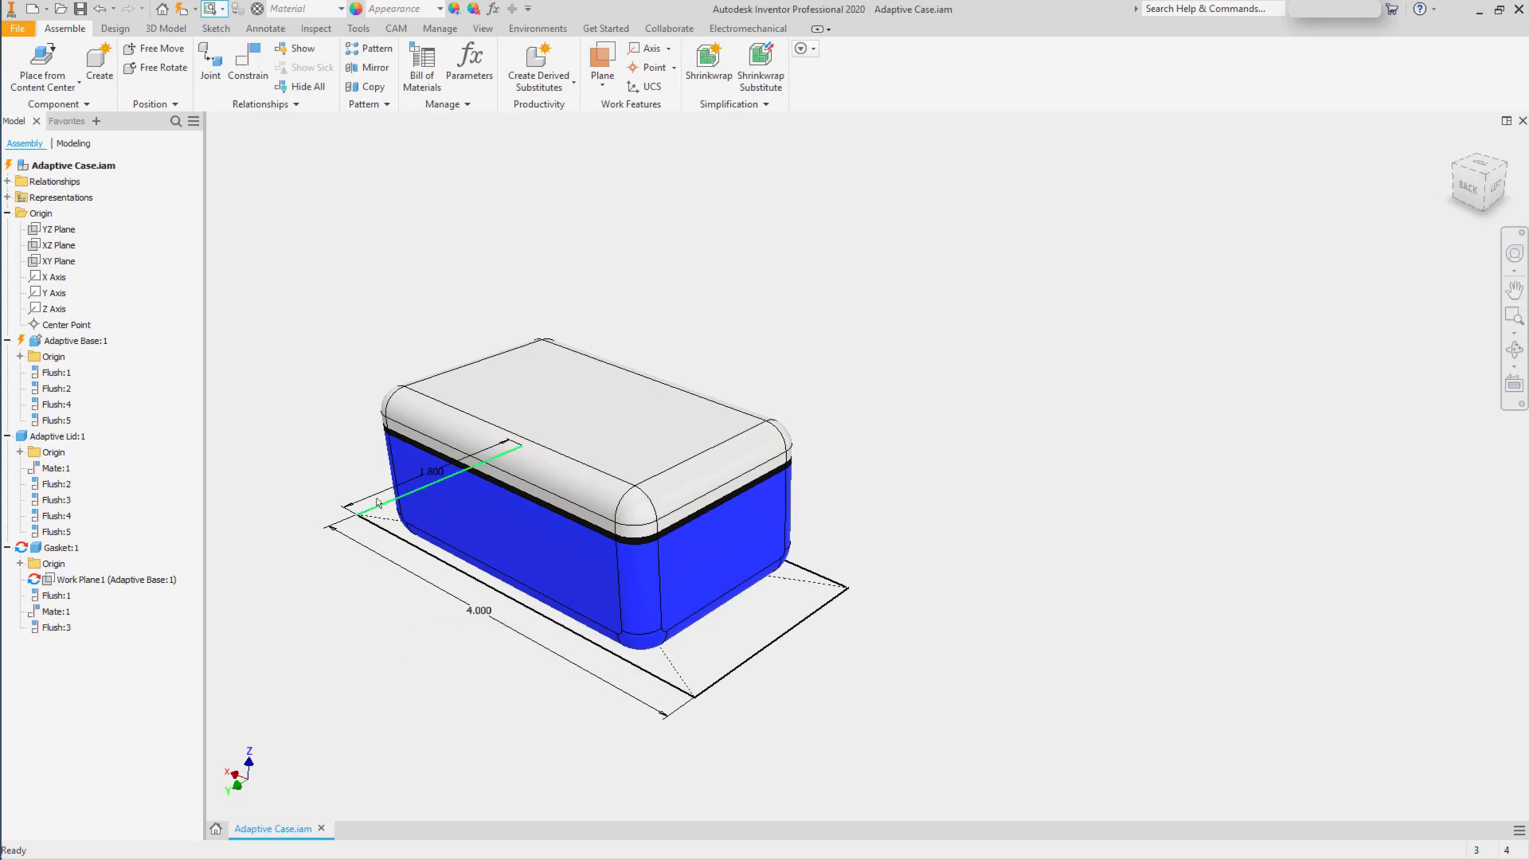
{"action": "double_click", "coordinate": [377, 499]}
{"action": "type", "text": "2.3"}
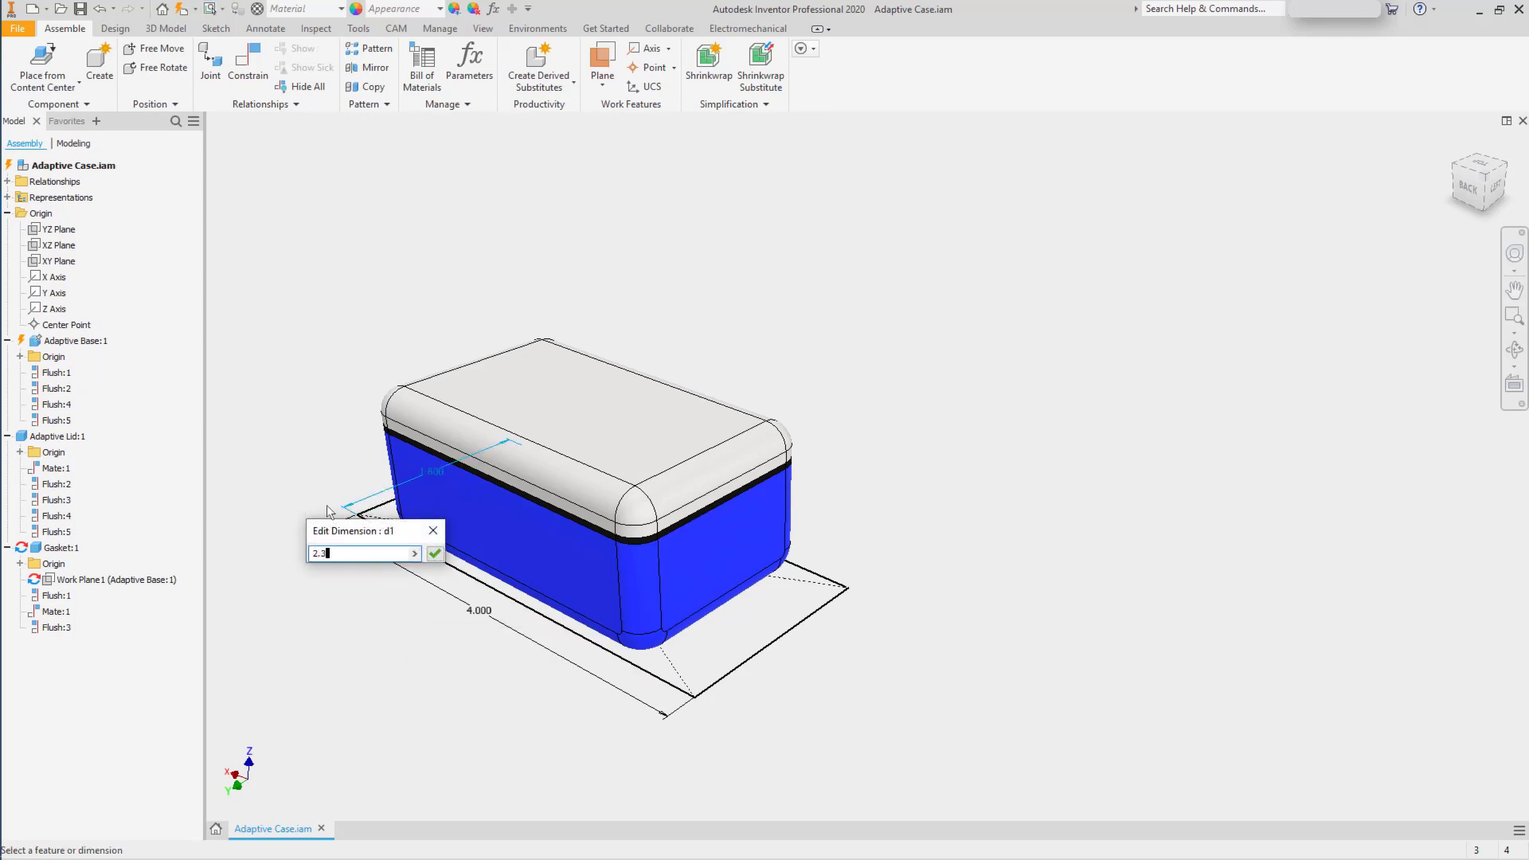
{"action": "key", "text": "Return"}
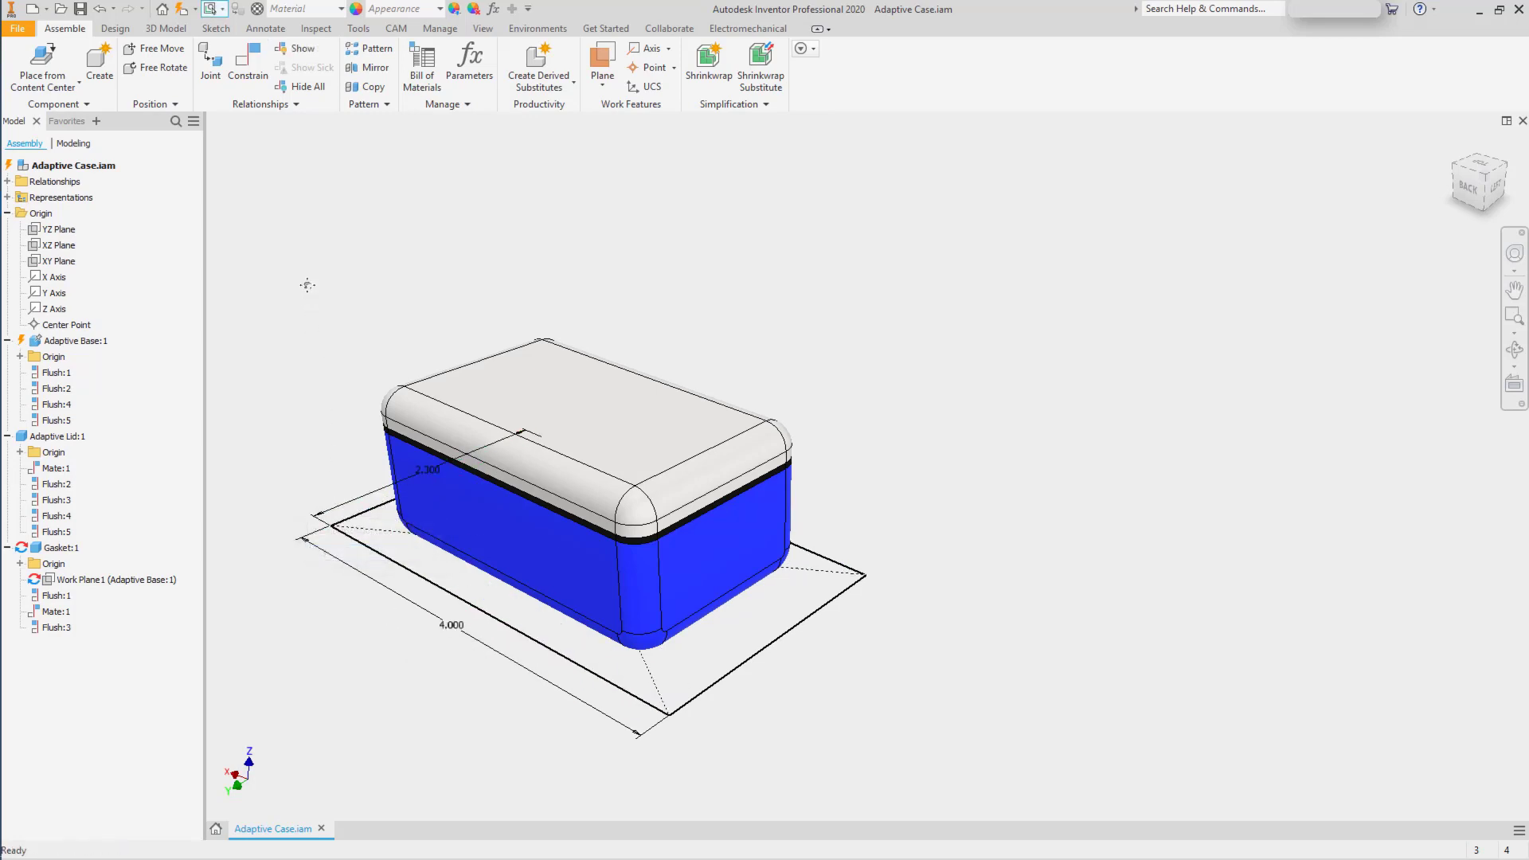
Rebuild the assembly with the 4.000 × 2.300 base, accepting the constraint errors.
{"action": "left_click", "coordinate": [182, 9]}
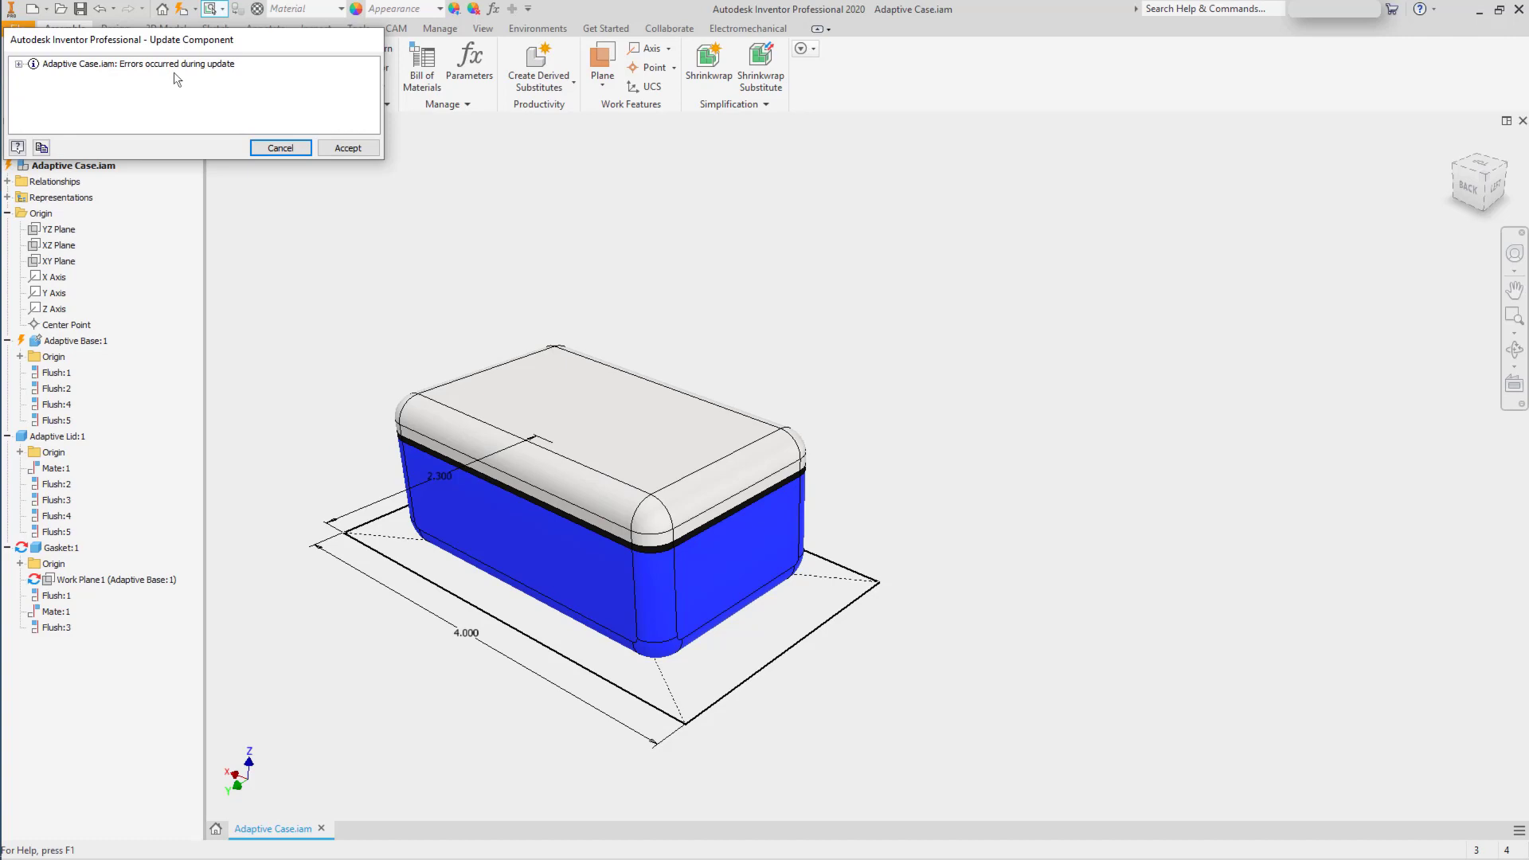
{"action": "left_click", "coordinate": [341, 150]}
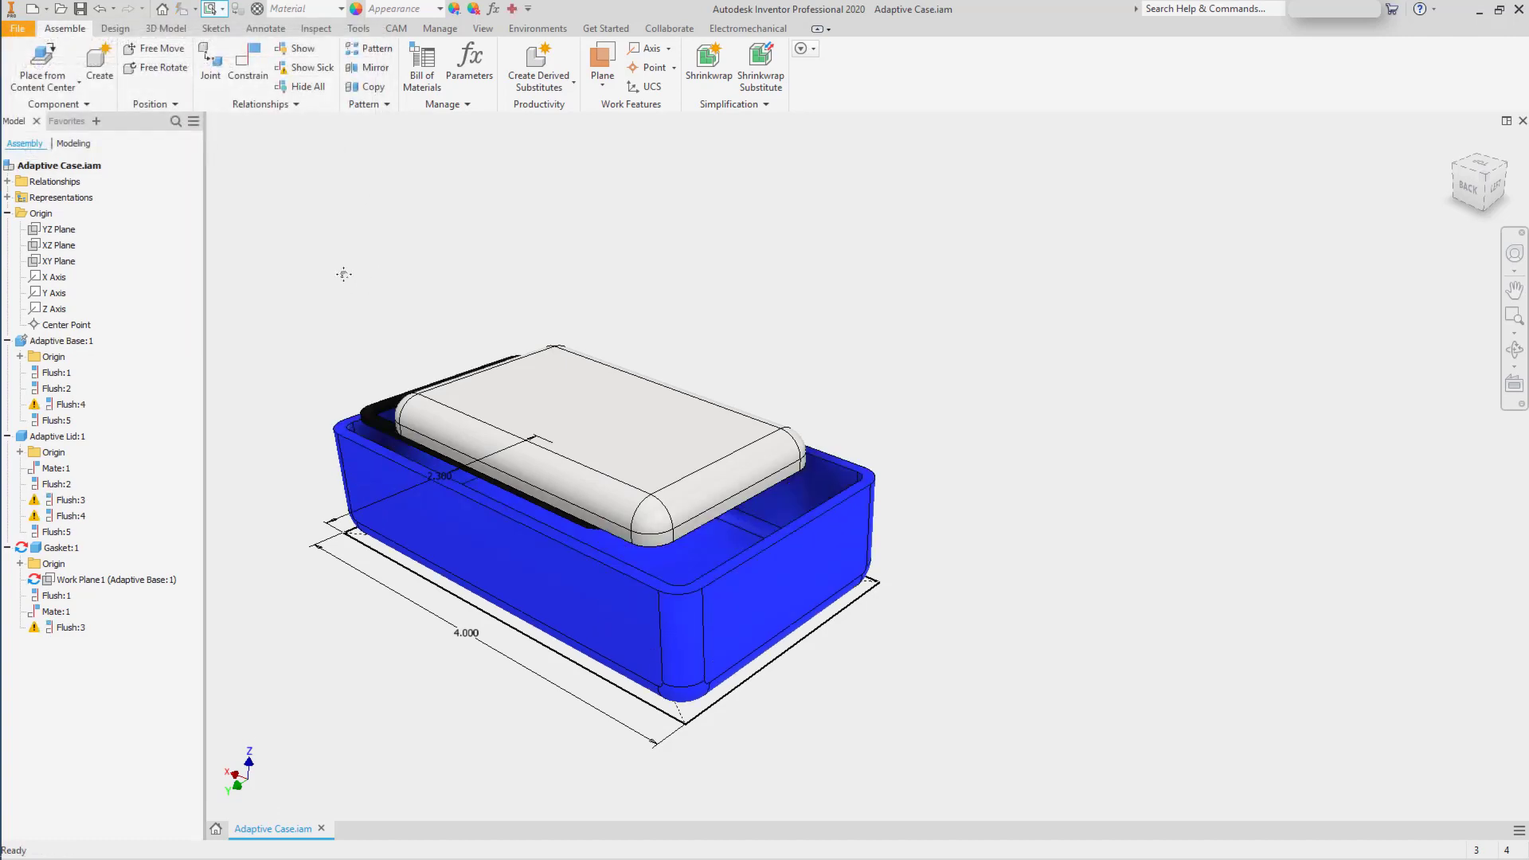
{"action": "middle_click_drag", "start_coordinate": [343, 274], "coordinate": [412, 271]}
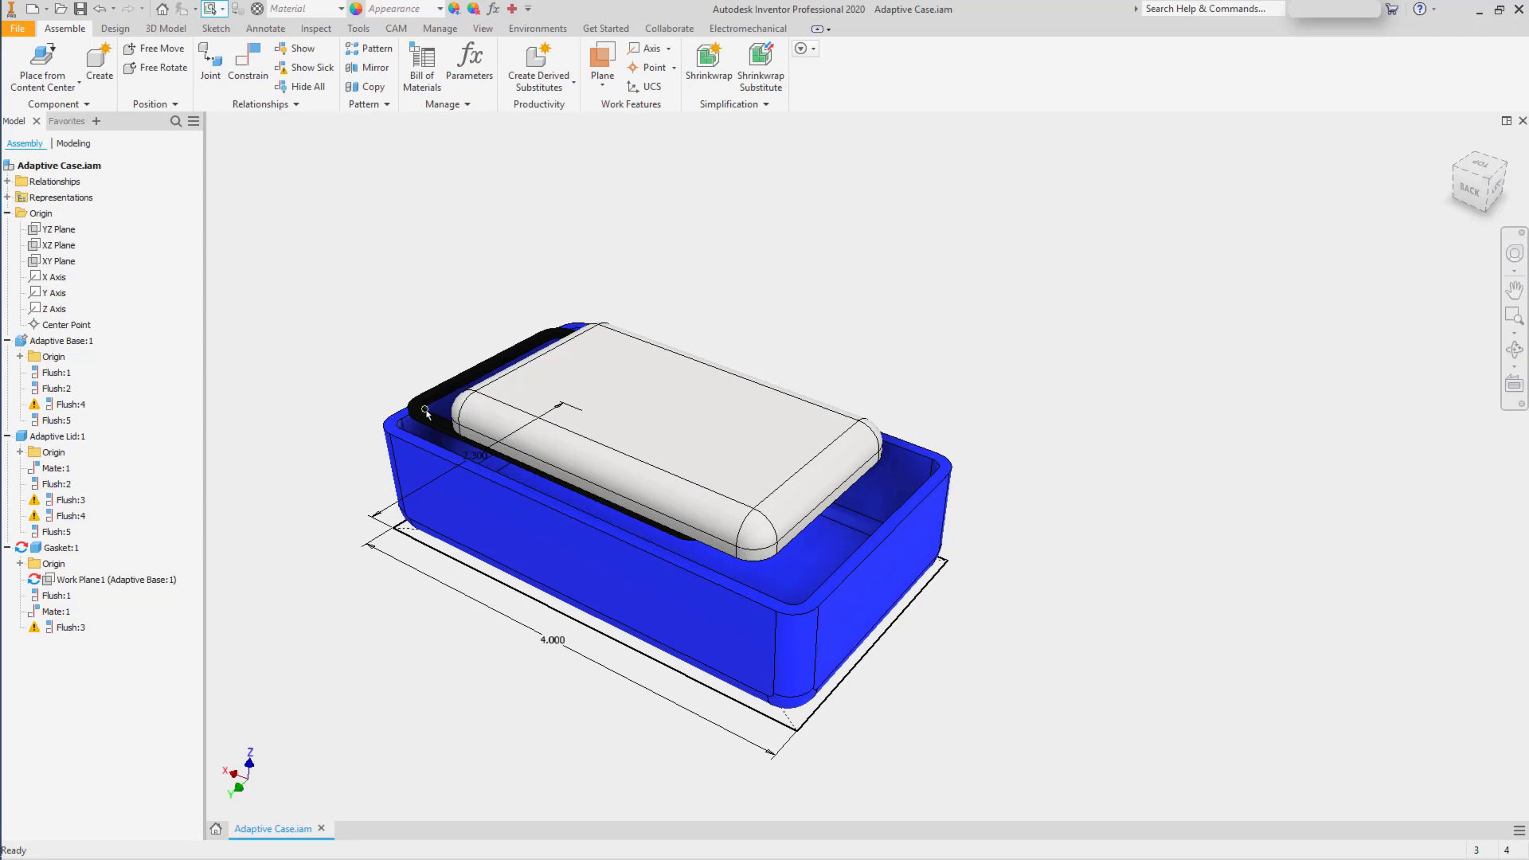
Switch to Part Priority and drag the gasket down into the base, keeping it despite errors.
{"action": "right_click", "coordinate": [360, 311]}
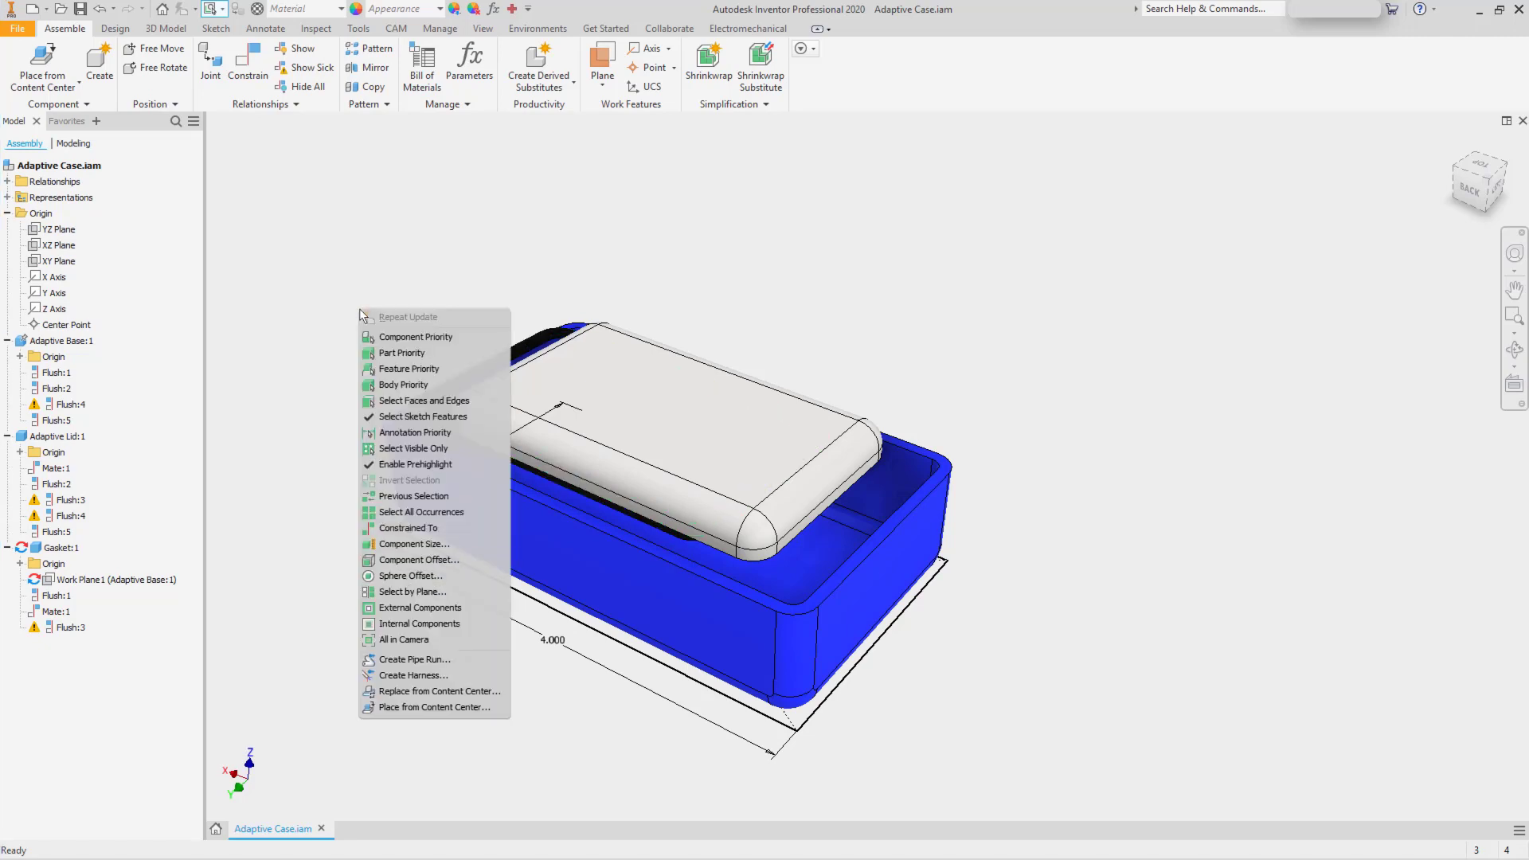
{"action": "left_click", "coordinate": [394, 355]}
{"action": "left_click_drag", "start_coordinate": [411, 409], "coordinate": [403, 414]}
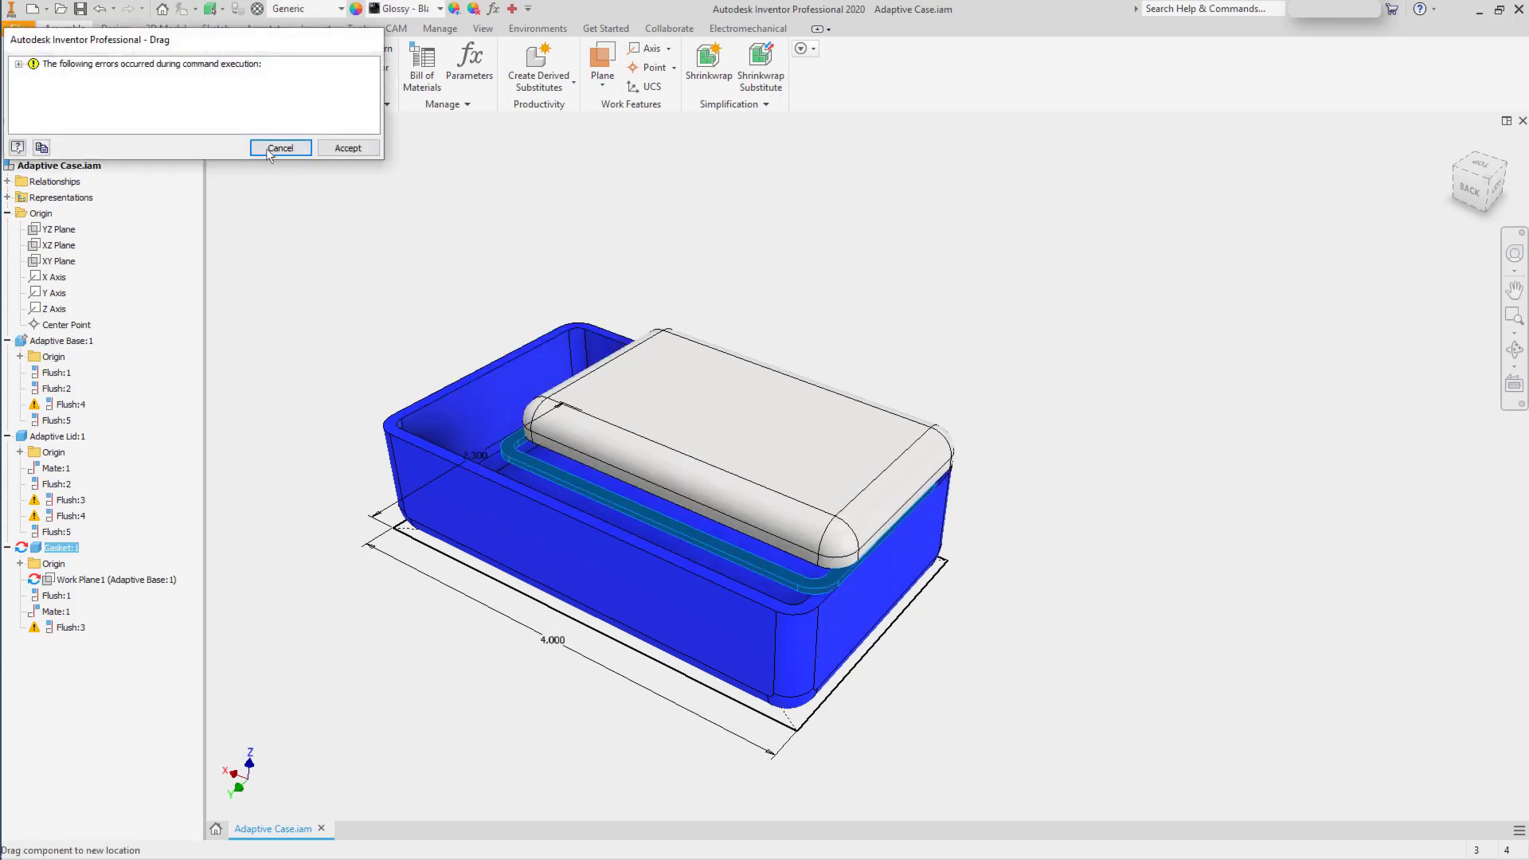
{"action": "left_click", "coordinate": [331, 148]}
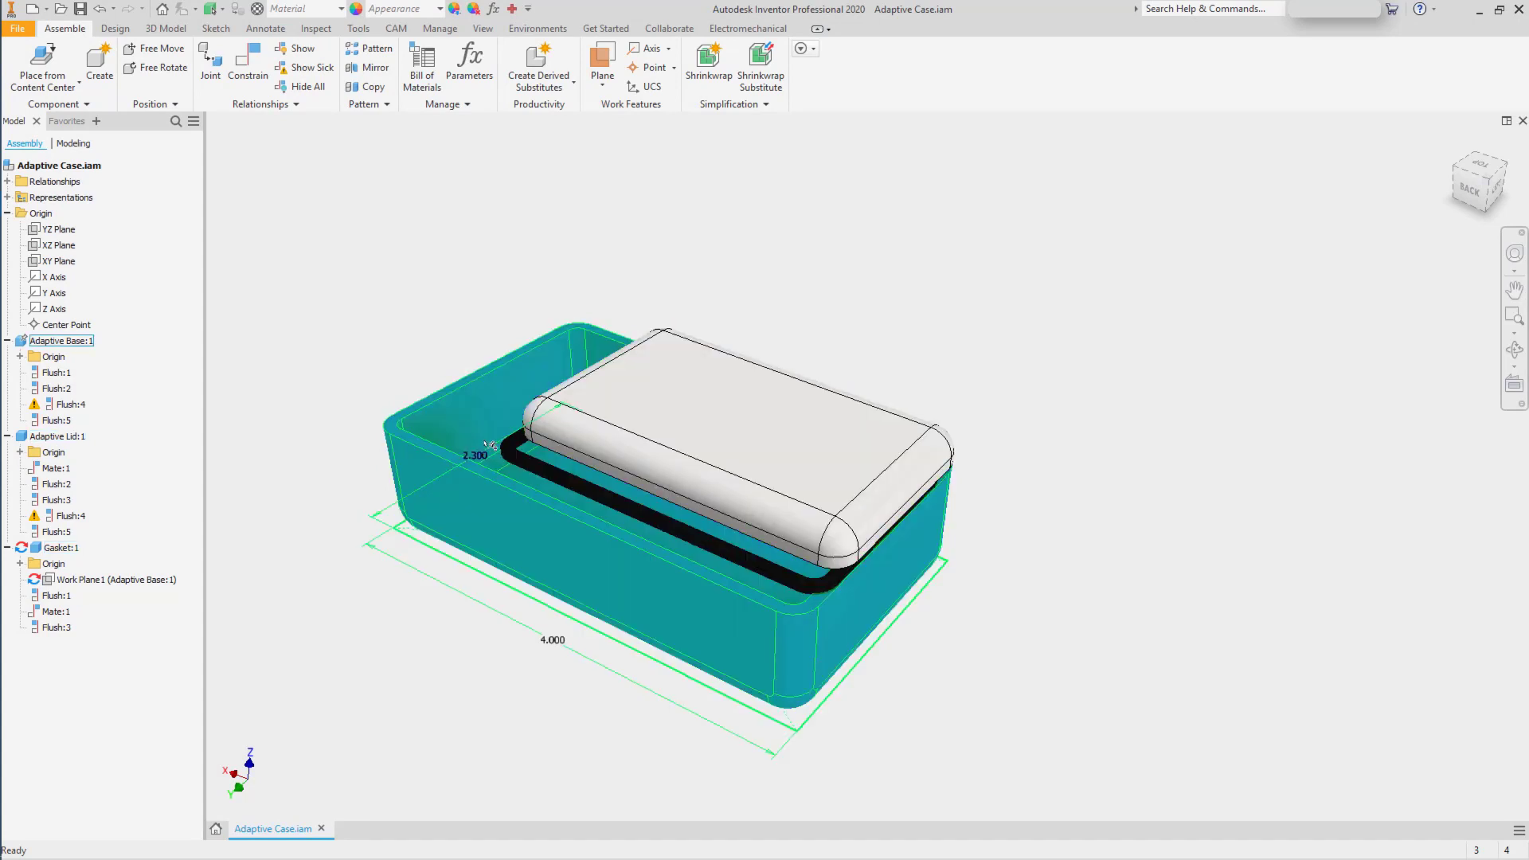
Select the base, show its right side, and inspect its flagged Flush:4 constraint before picking the lid.
{"action": "left_click", "coordinate": [472, 409]}
{"action": "key", "text": "F6"}
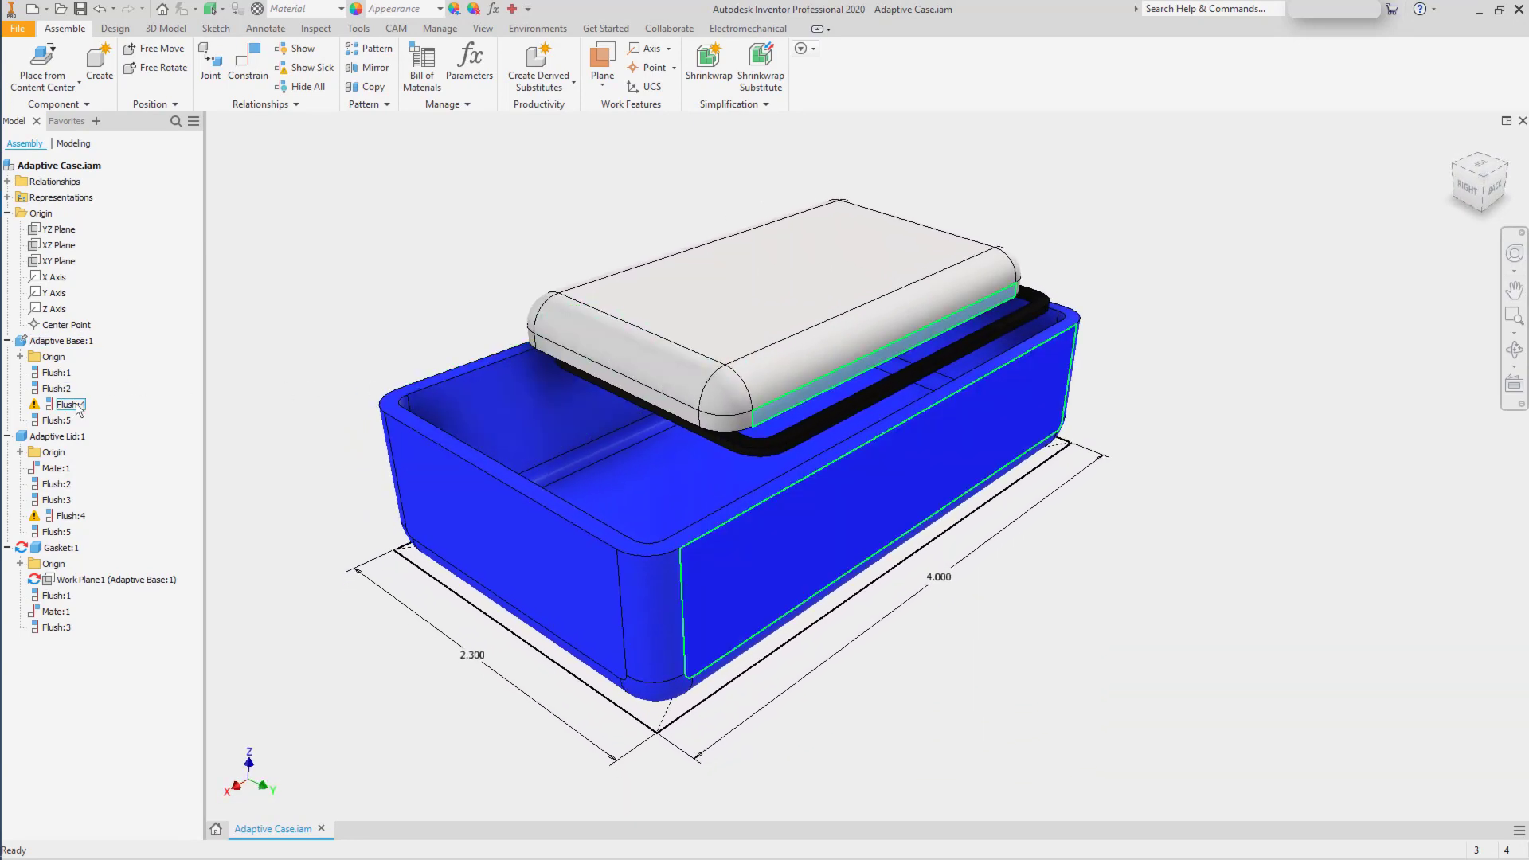
{"action": "left_click", "coordinate": [73, 404]}
{"action": "left_click", "coordinate": [457, 245]}
{"action": "left_click", "coordinate": [546, 358]}
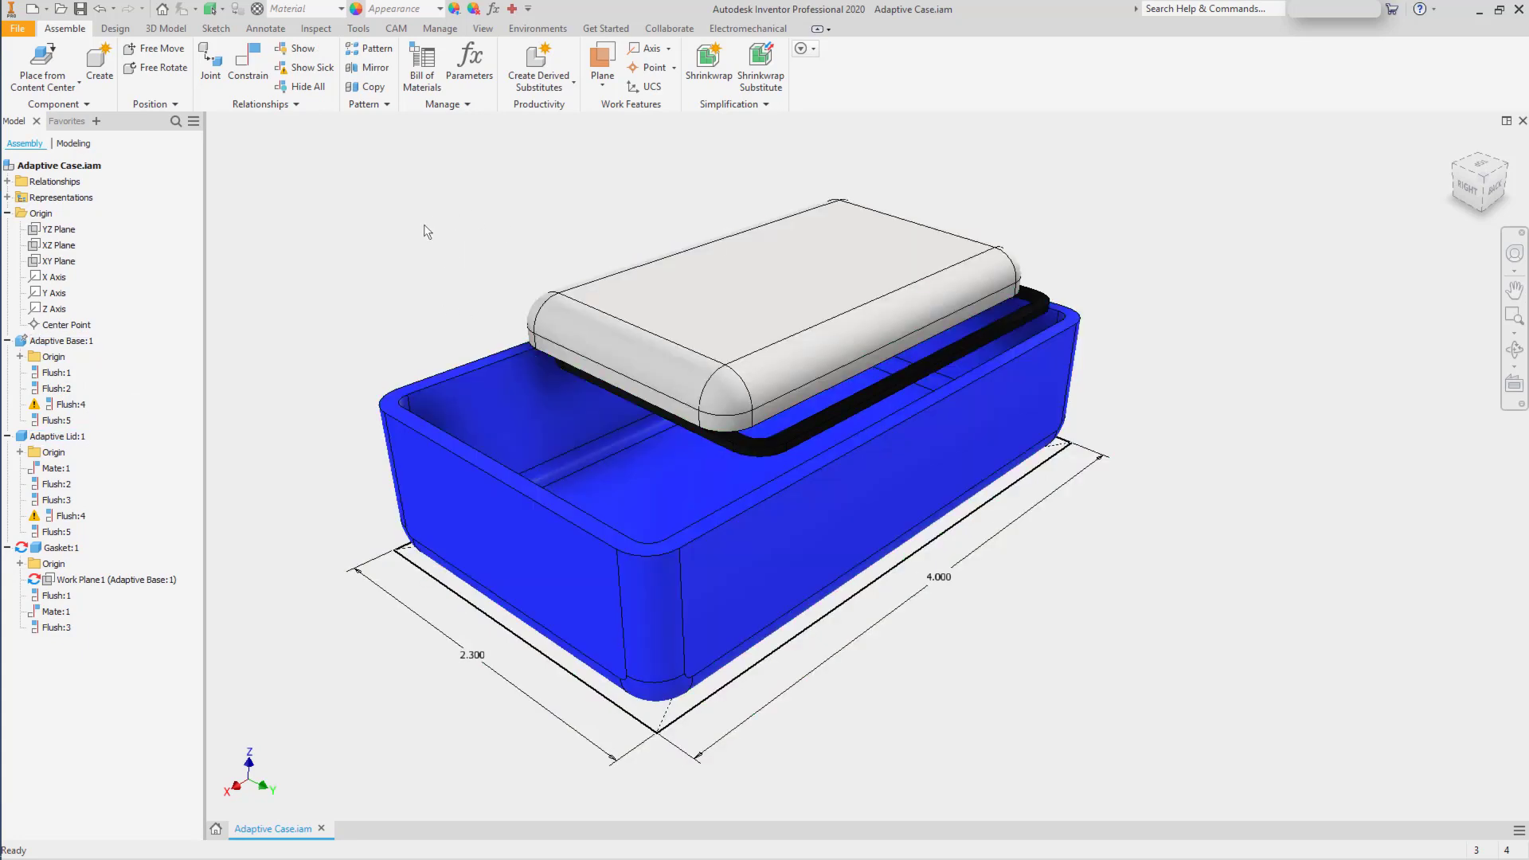
Make Adaptive Lid:1 adaptive so it fits the 4.000 × 2.300 base, then turn adaptivity off.
{"action": "right_click", "coordinate": [77, 439]}
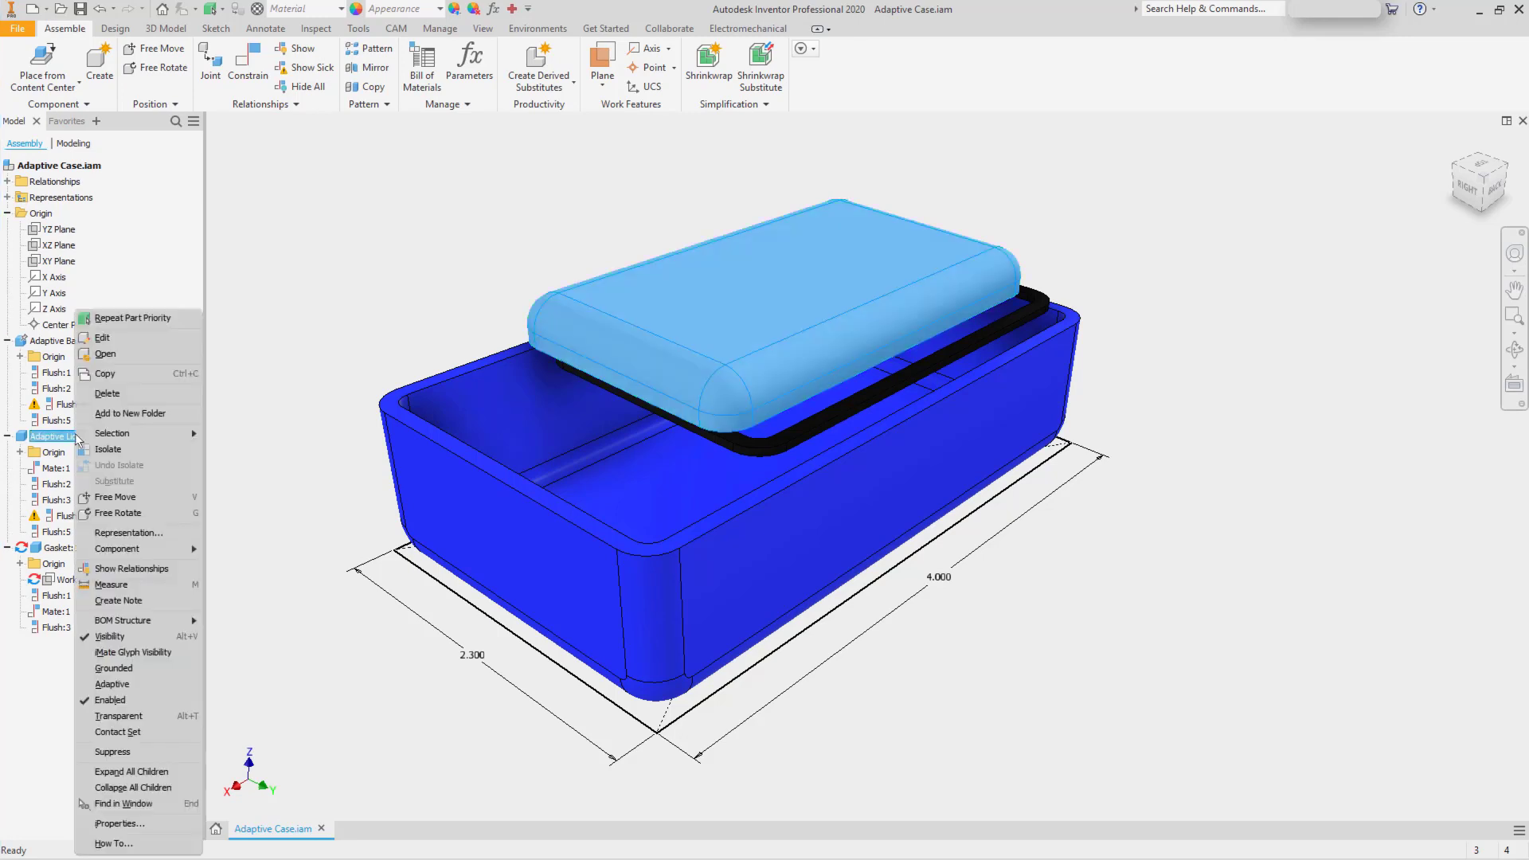
{"action": "left_click", "coordinate": [133, 700]}
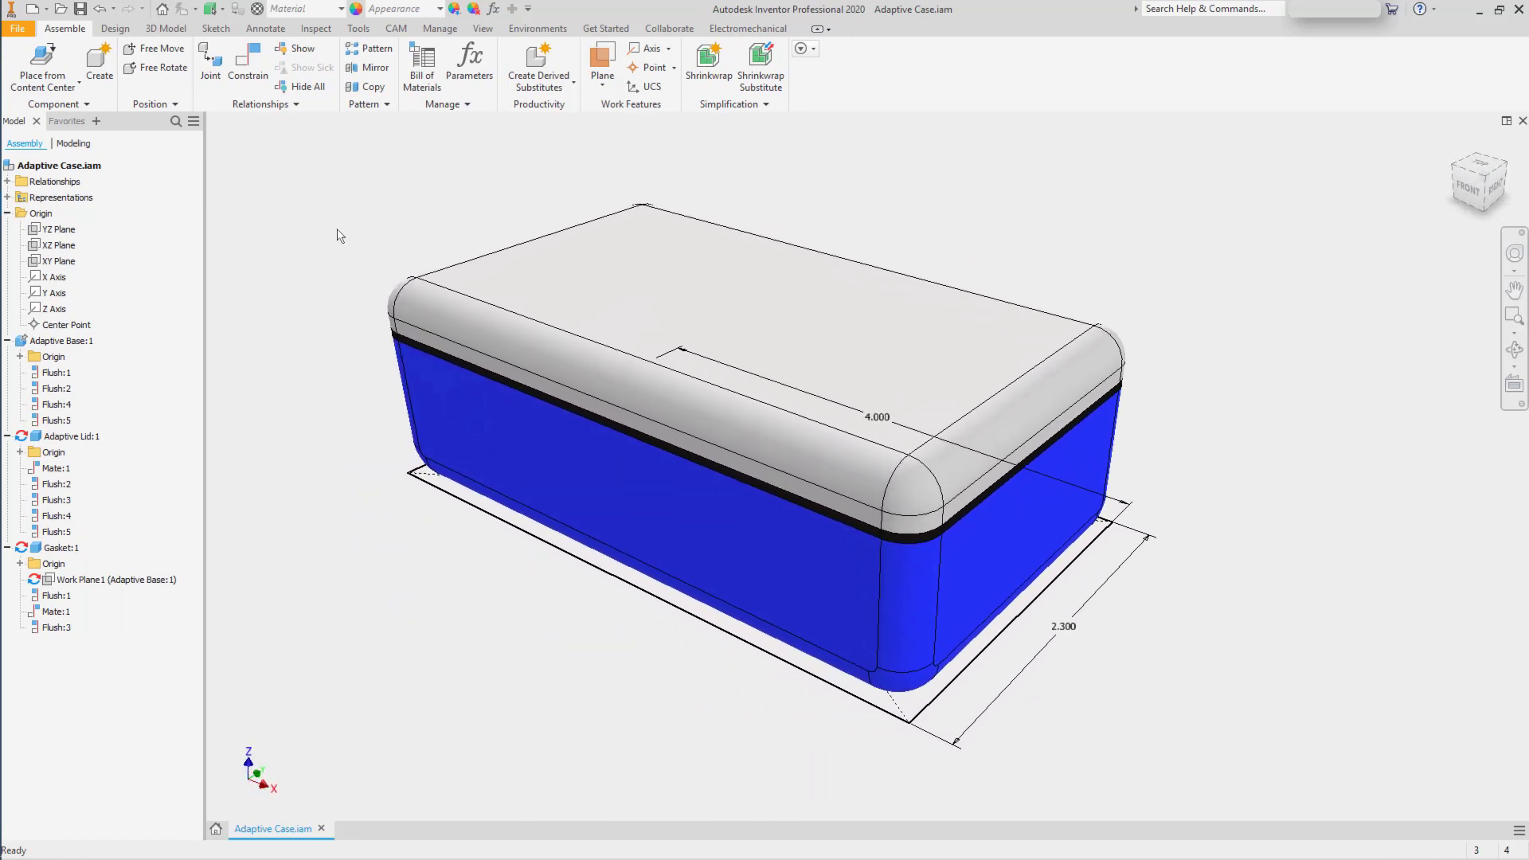
{"action": "right_click", "coordinate": [81, 438]}
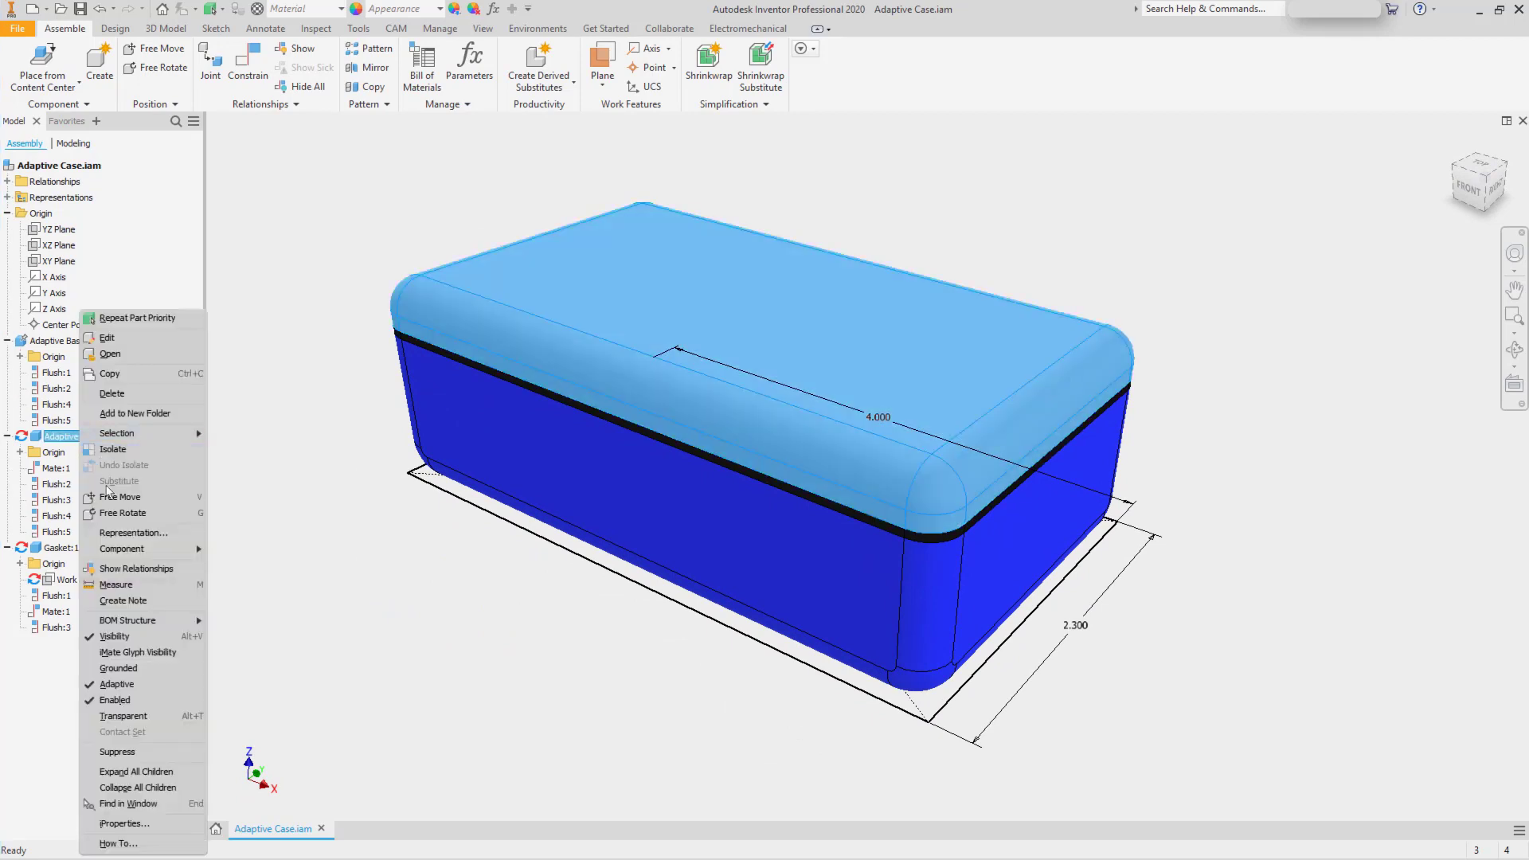
{"action": "left_click", "coordinate": [140, 683]}
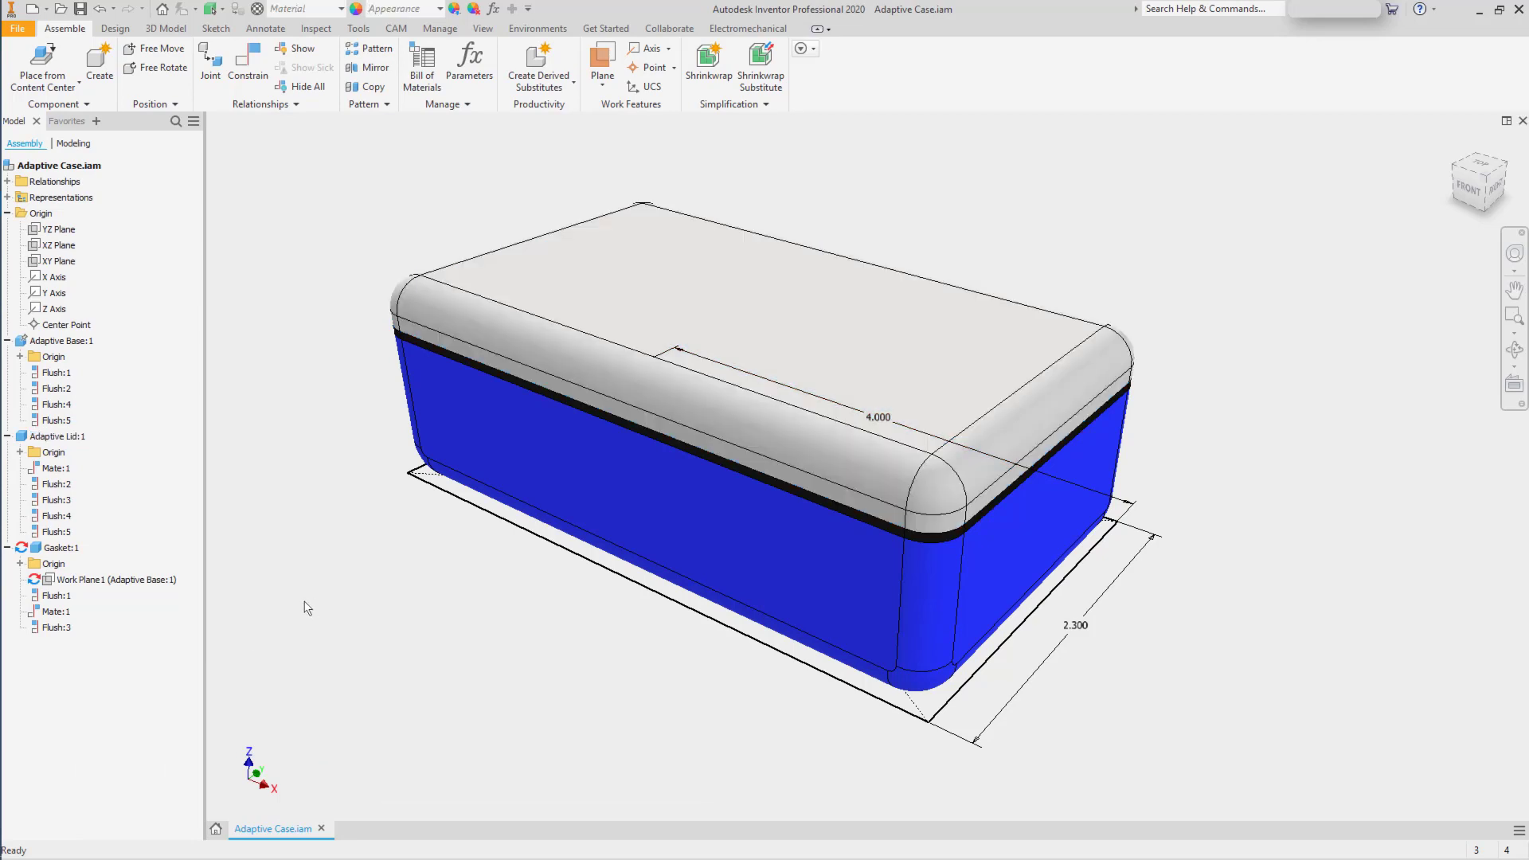